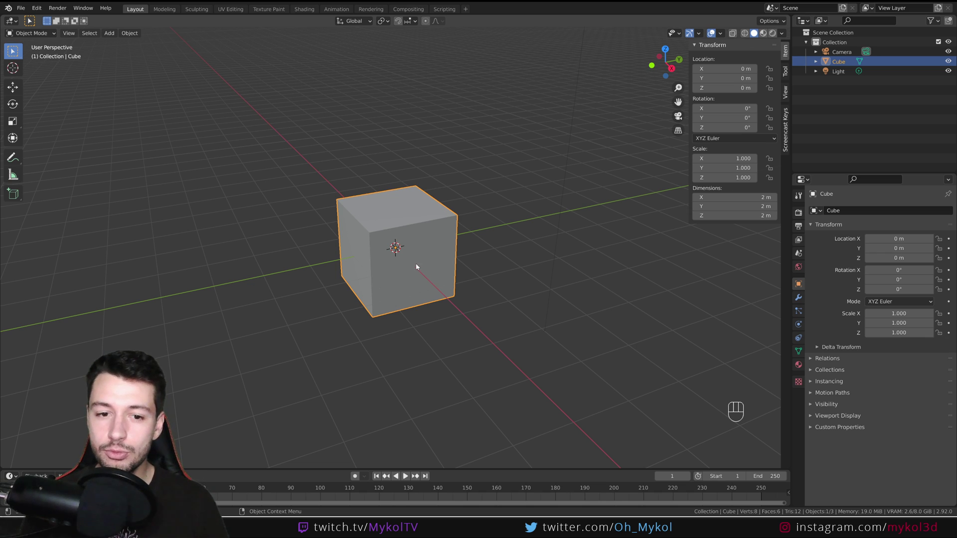
Widen the properties area and add an Array modifier to the default cube
scroll(417, 267, up, 2)
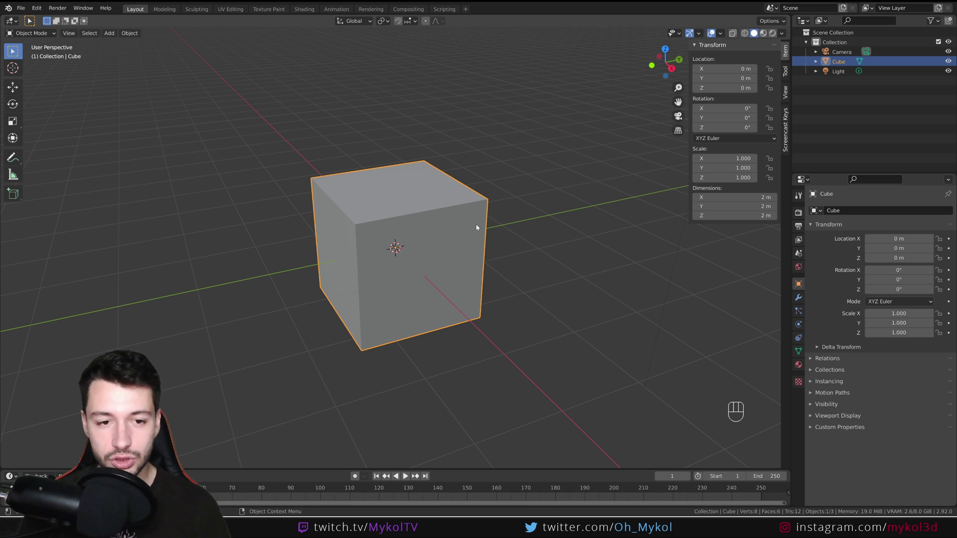
click(799, 297)
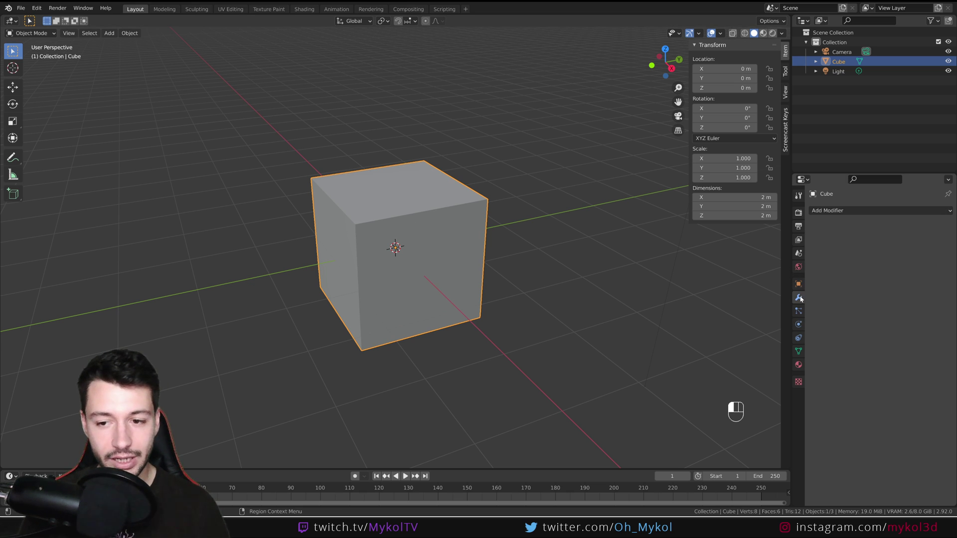
drag(792, 279, 697, 299)
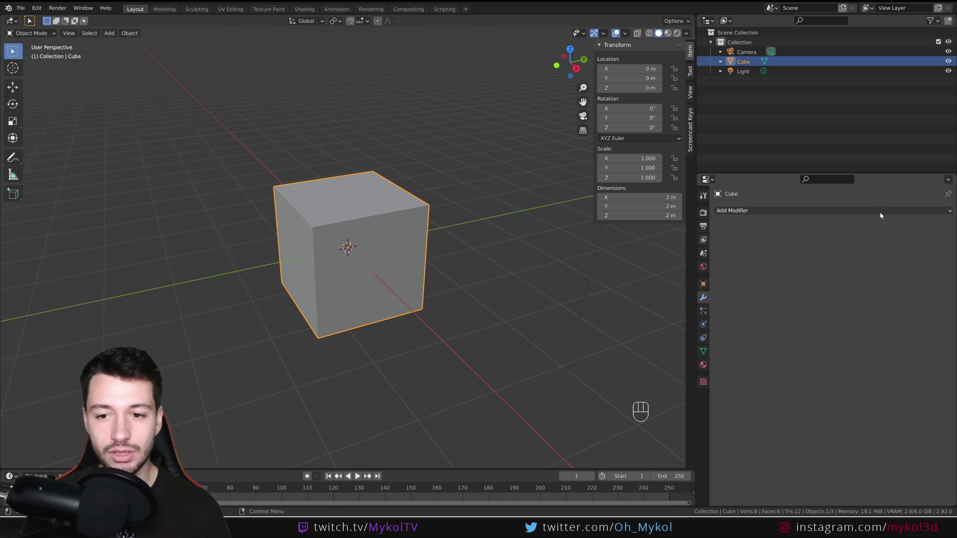
click(751, 211)
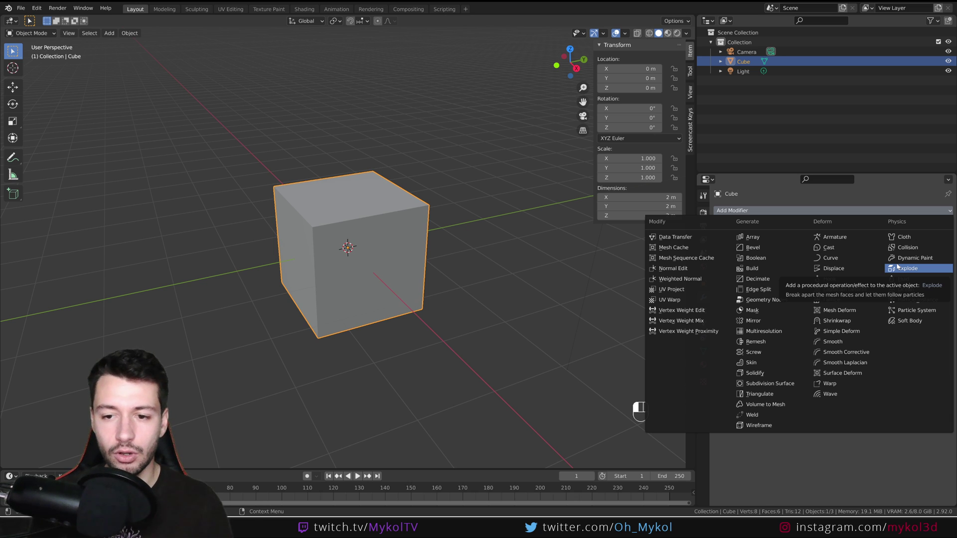
click(757, 239)
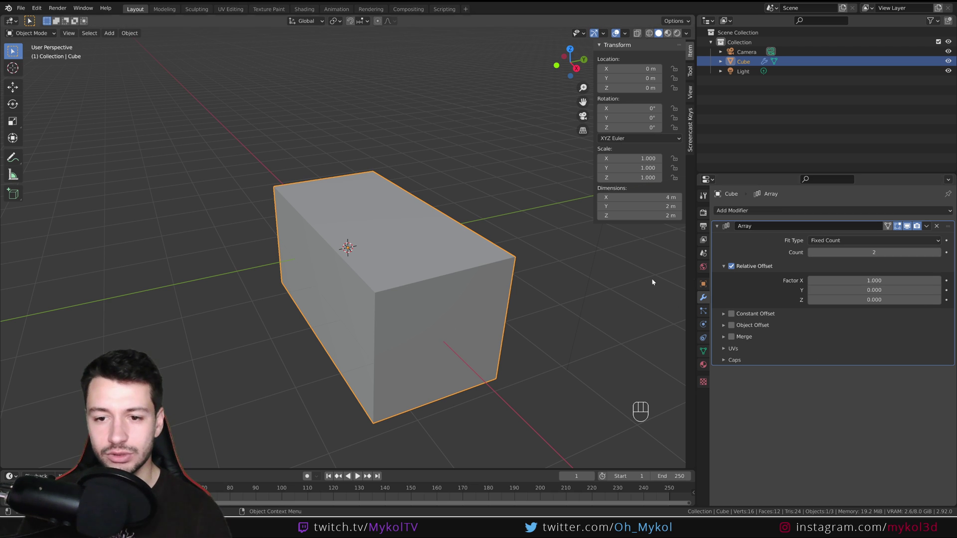
In Edit Mode, select a corner vertex of the cube and switch the Array modifier's On Cage display on and off again
middle_drag(470, 301, 344, 251)
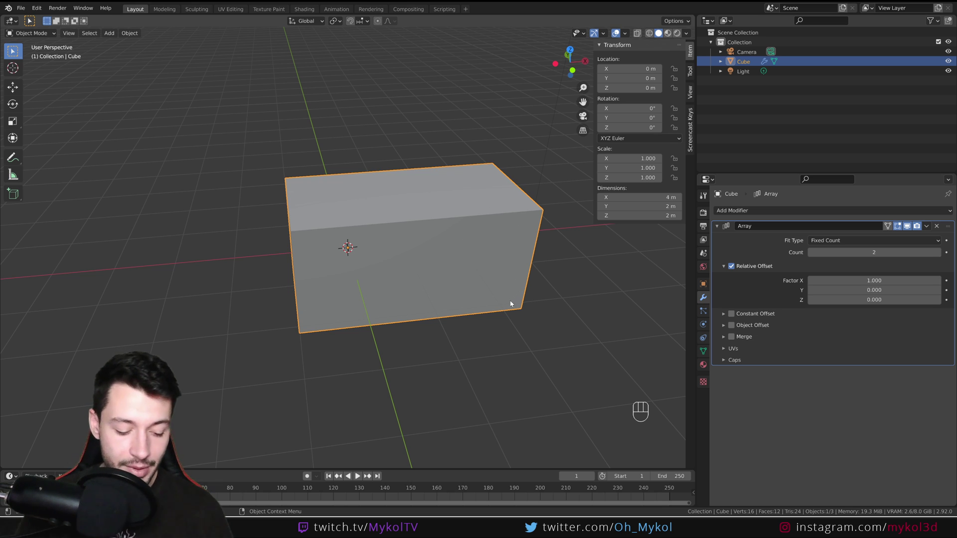
middle_drag(513, 303, 474, 299)
key(Tab)
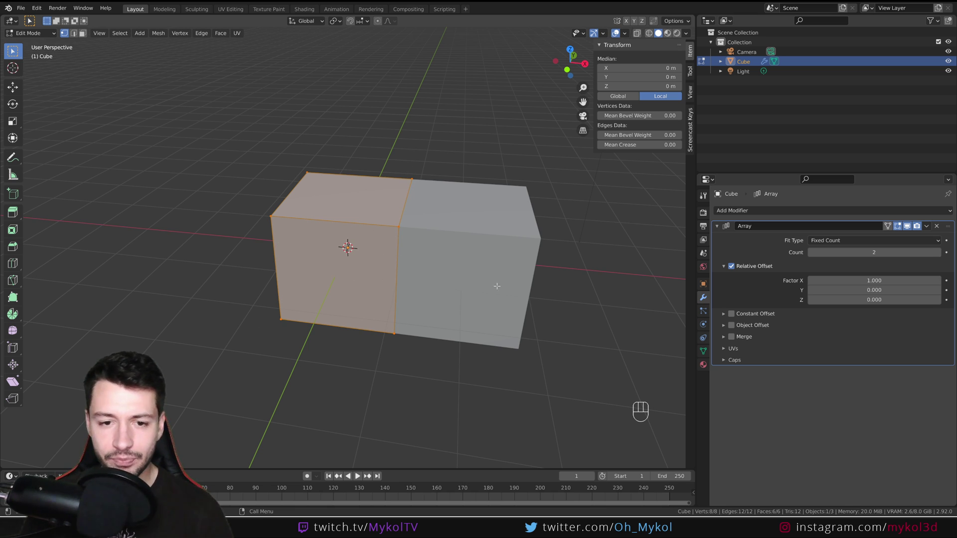
click(547, 241)
click(394, 216)
click(394, 216)
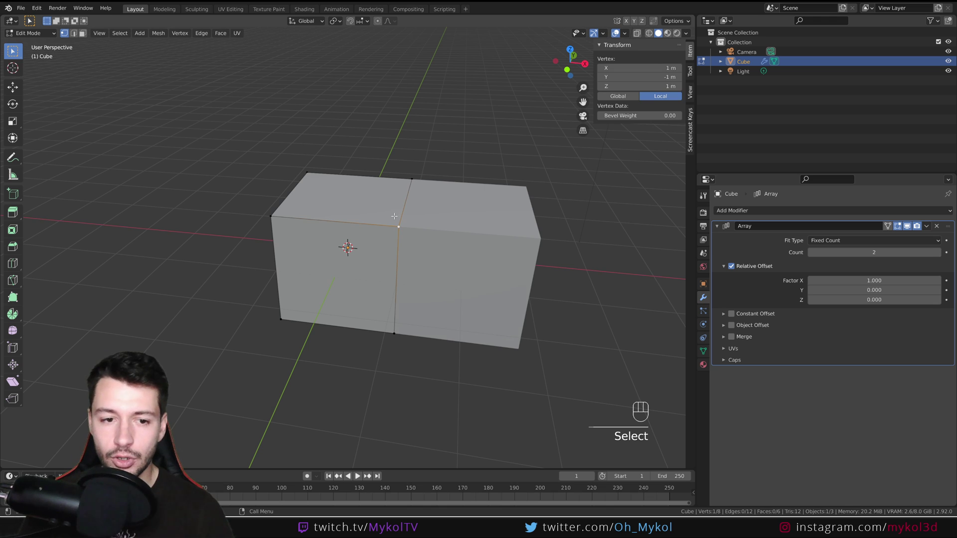
click(888, 226)
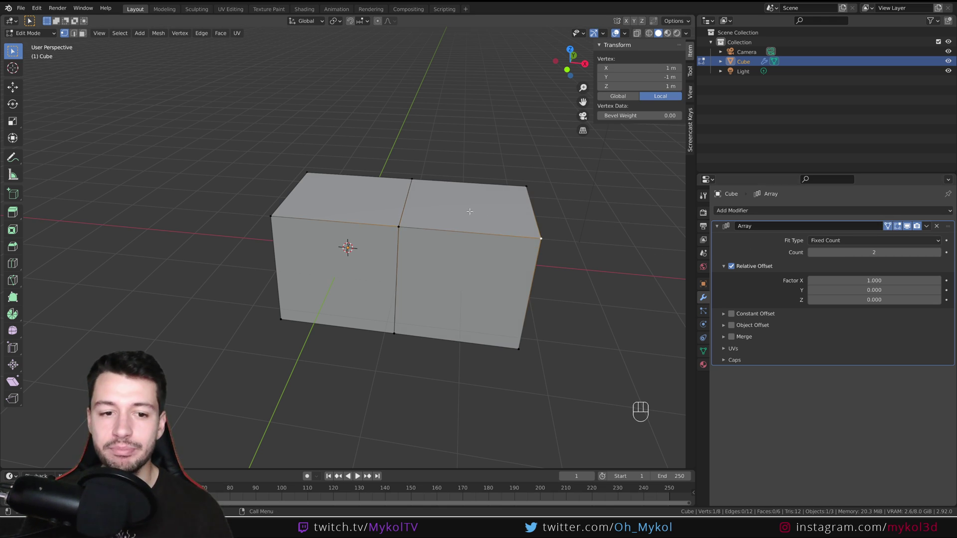
click(888, 226)
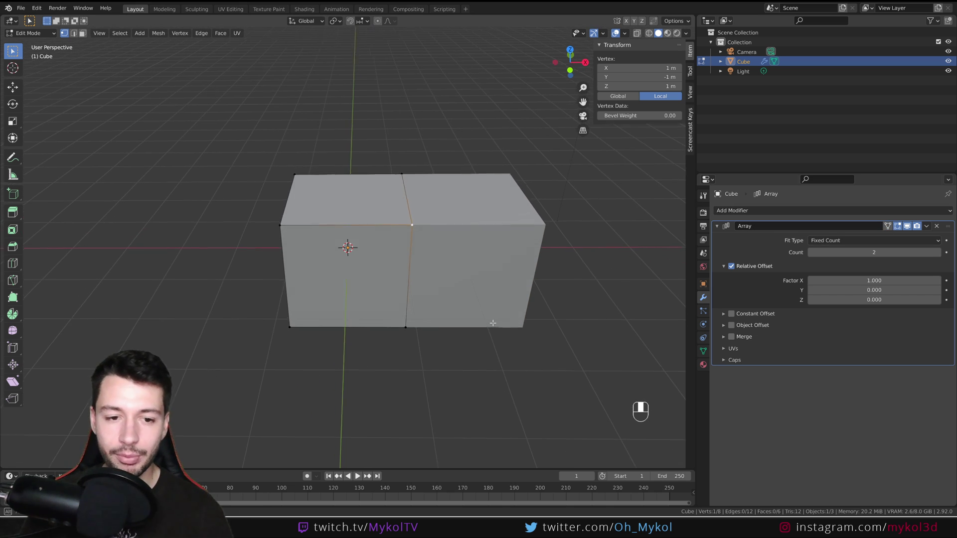
Hide the Array modifier's result in Edit Mode and show it again
key(Tab)
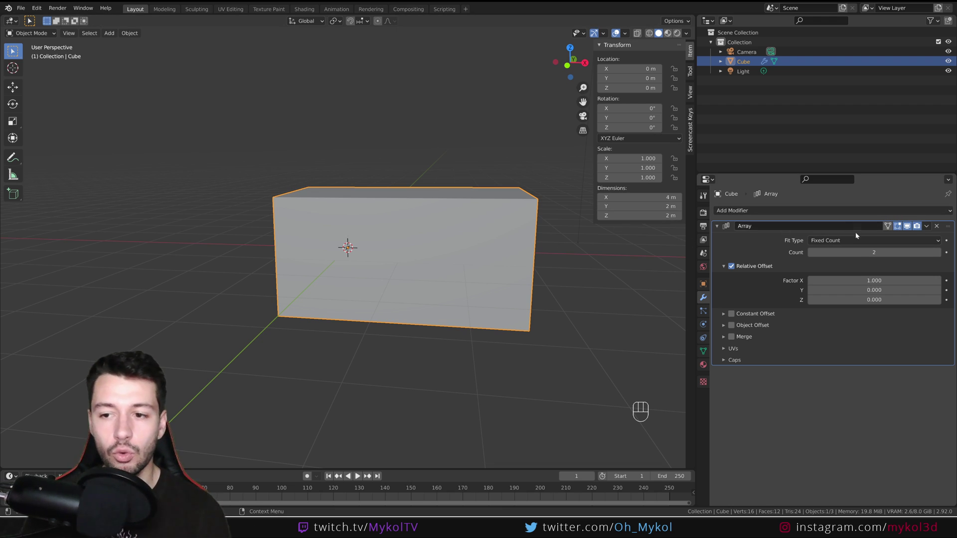
key(Tab)
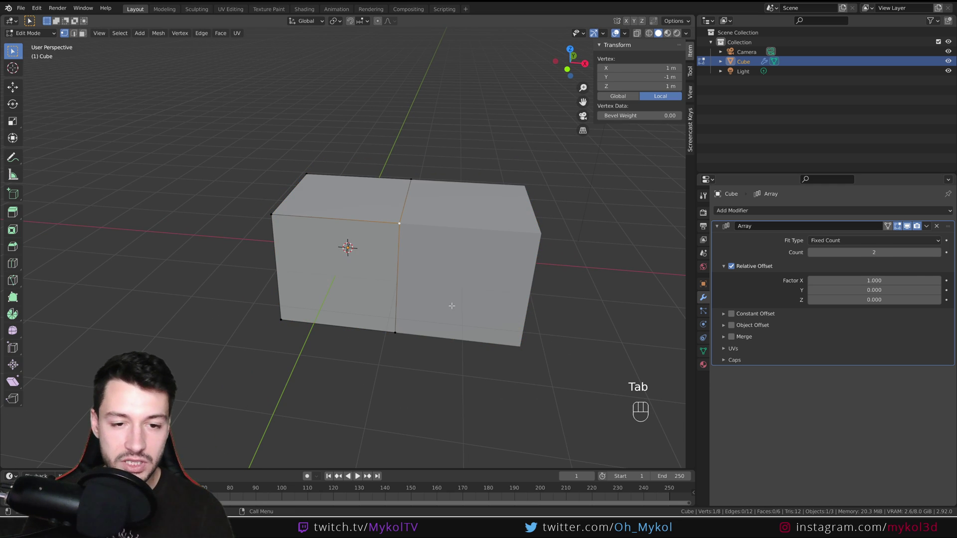
click(897, 226)
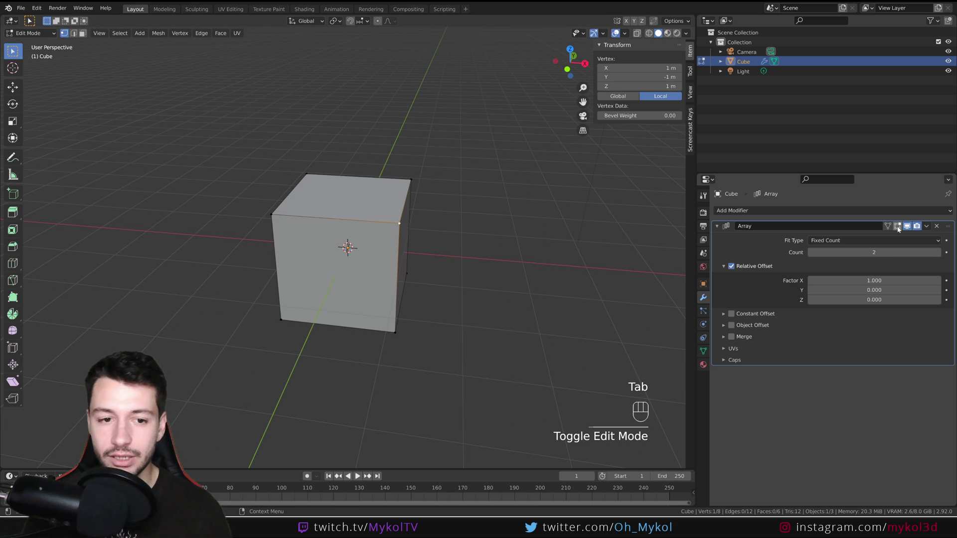
click(897, 227)
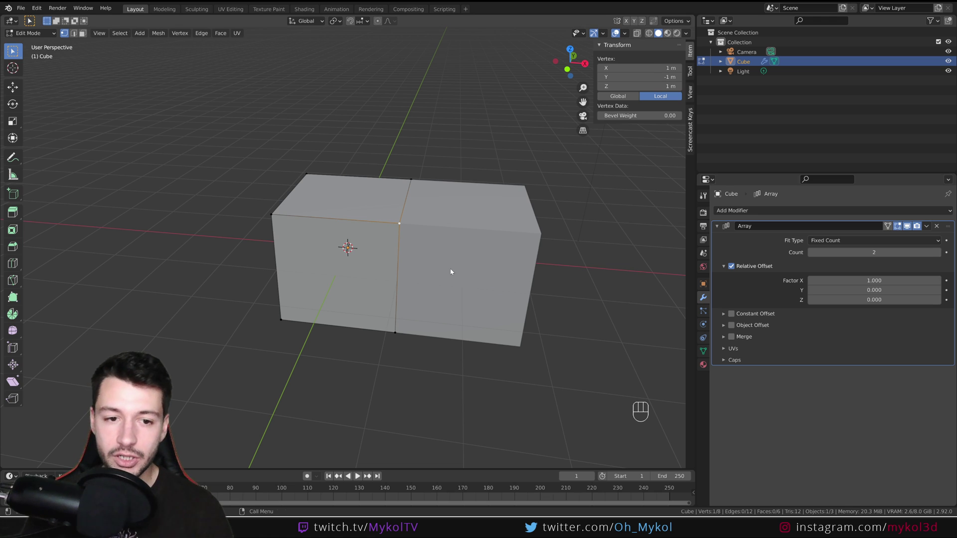
Return to Object Mode and switch the Array modifier's viewport display off and on again
key(Tab)
click(908, 227)
click(908, 227)
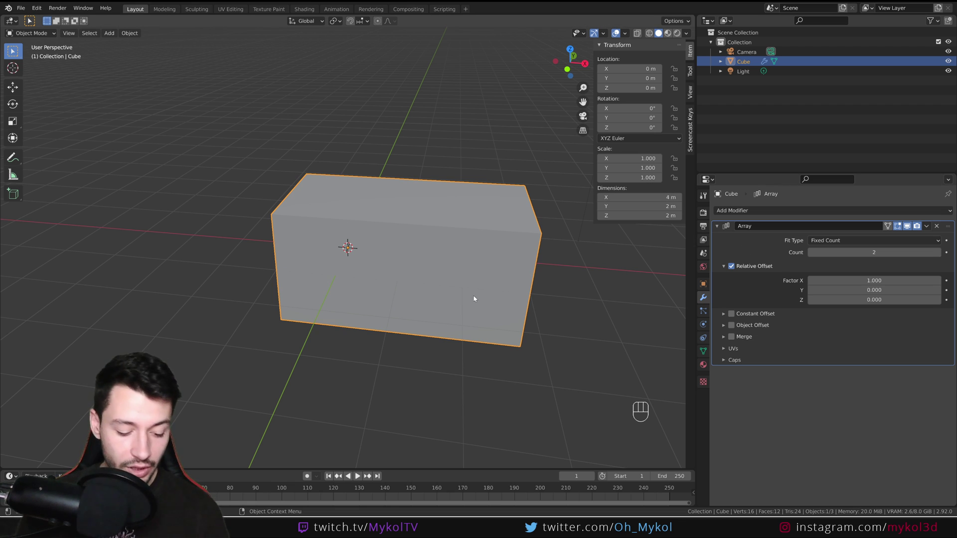
In Edit Mode with face selection, inset the front face (negative Y side) of the original cube
key(Tab)
middle_drag(488, 295, 497, 264)
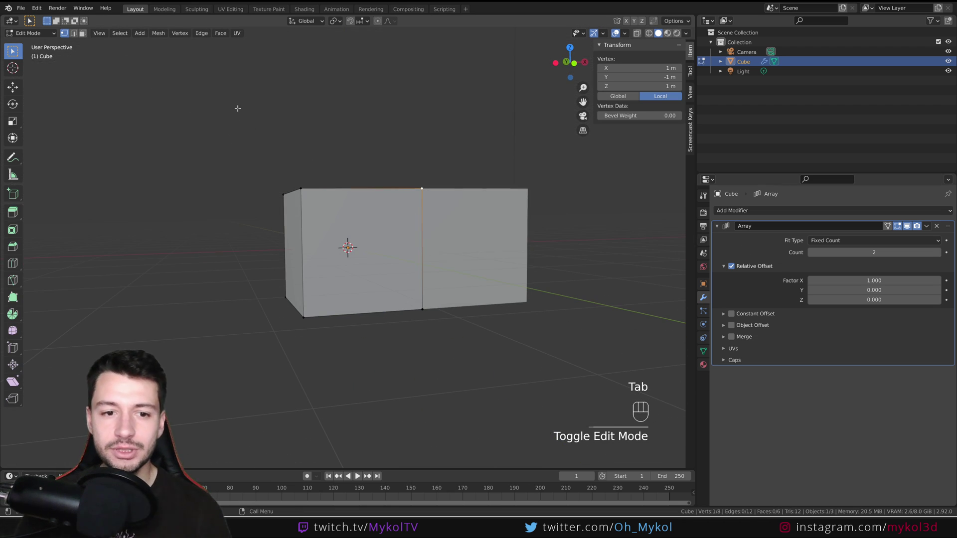
click(83, 32)
click(417, 226)
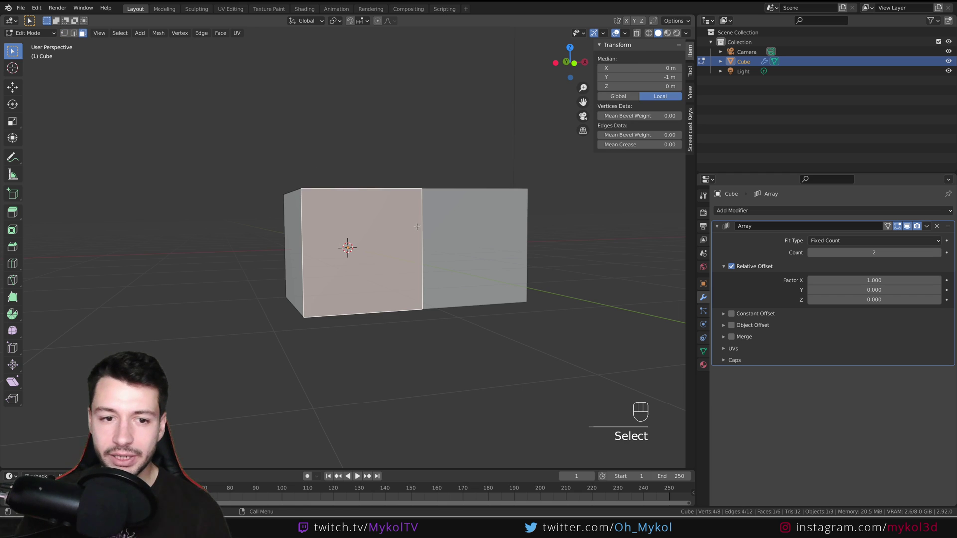
middle_drag(414, 282, 421, 319)
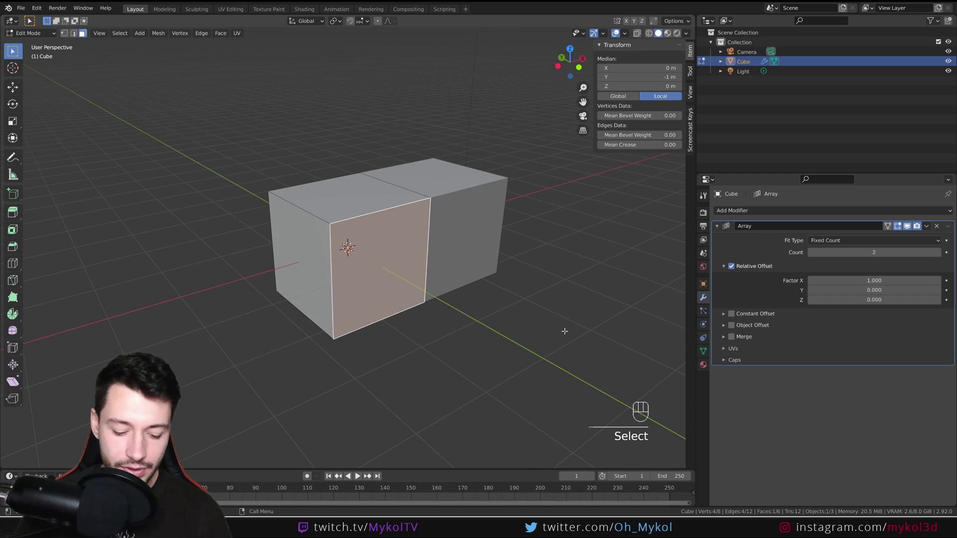
click(687, 34)
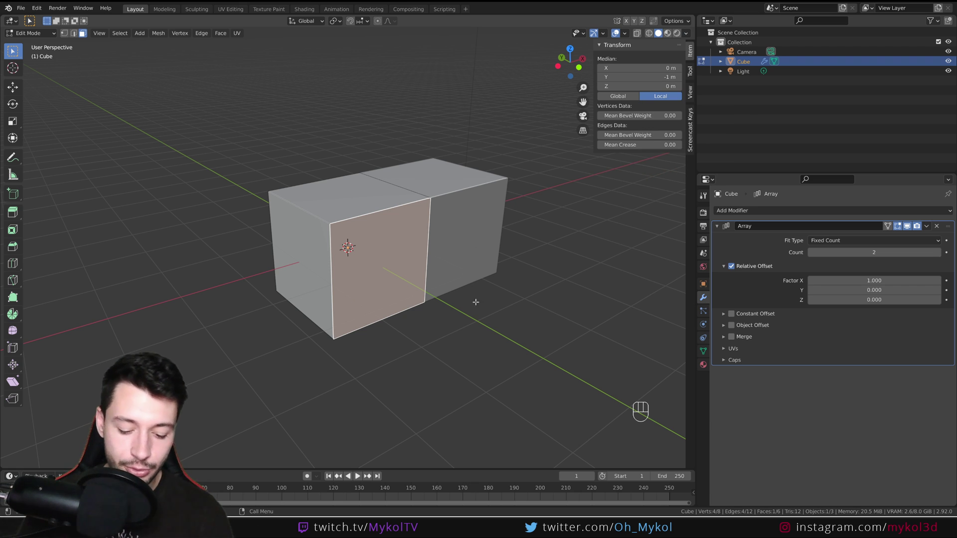
middle_drag(475, 302, 496, 316)
key(i)
click(474, 368)
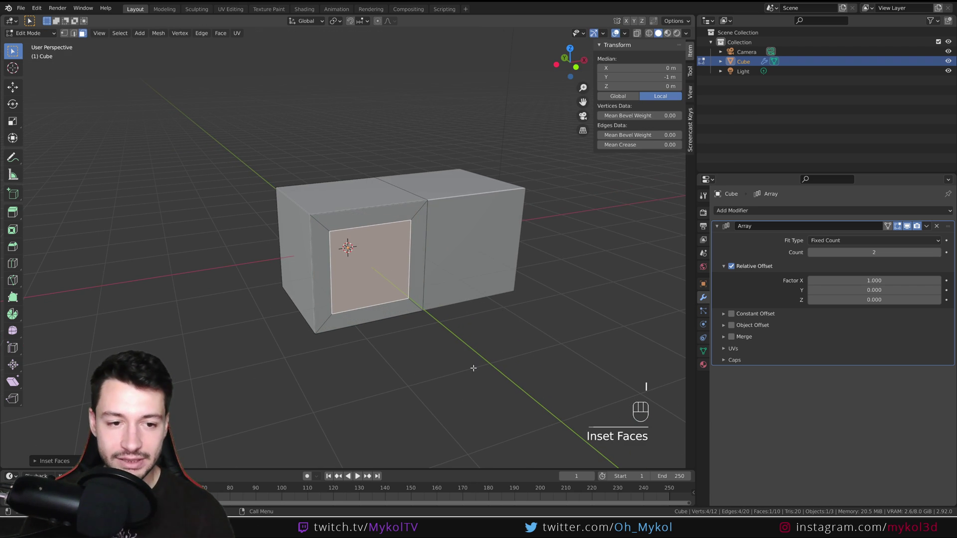
Extrude the inset face about 0.18 m into the cube and return to Object Mode
middle_drag(474, 368, 538, 374)
key(e)
click(363, 234)
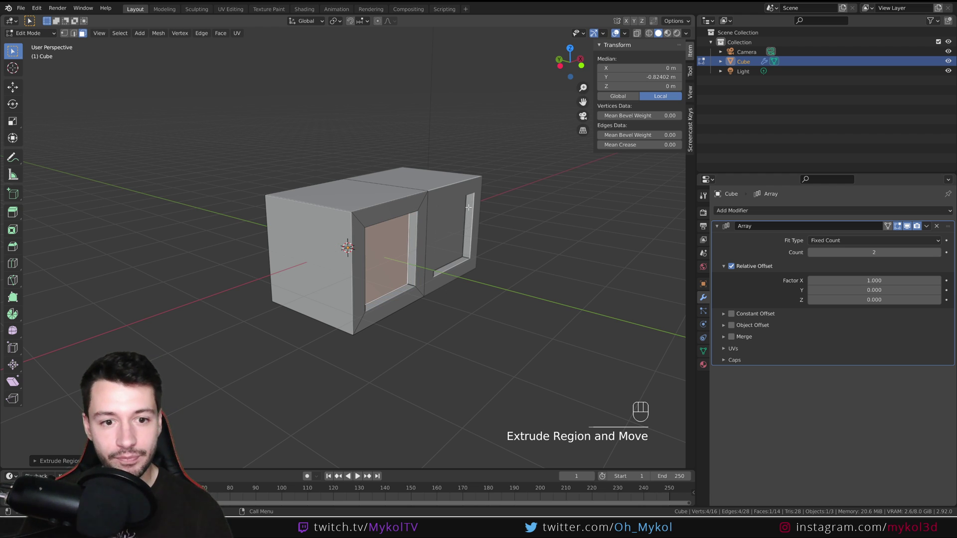
key(Tab)
middle_drag(468, 202, 424, 287)
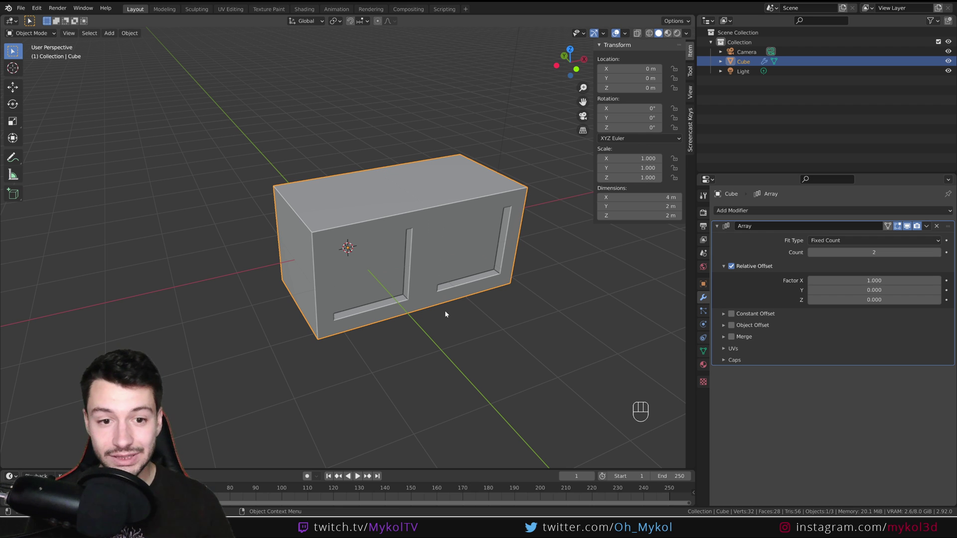
Inset the recessed face again, extrude it outward to about Y -0.87 m as a raised panel, and return to Object Mode
key(Tab)
middle_drag(445, 314, 551, 380)
key(i)
click(552, 380)
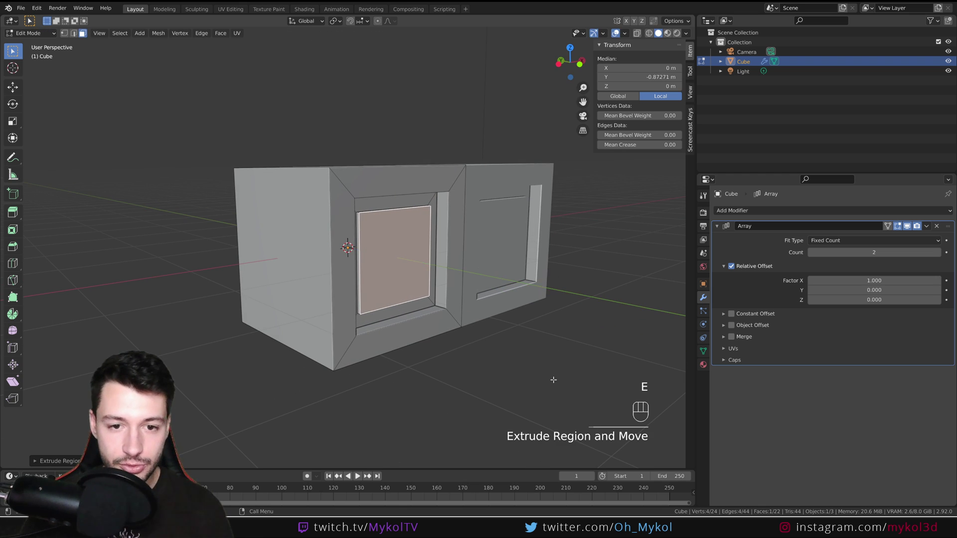
key(Tab)
scroll(519, 249, down, 4)
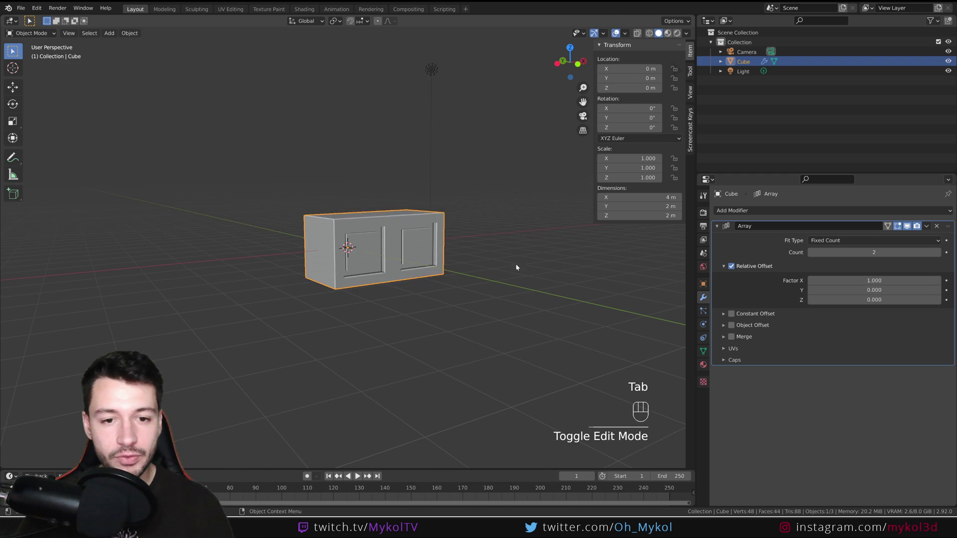
middle_drag(517, 267, 450, 282)
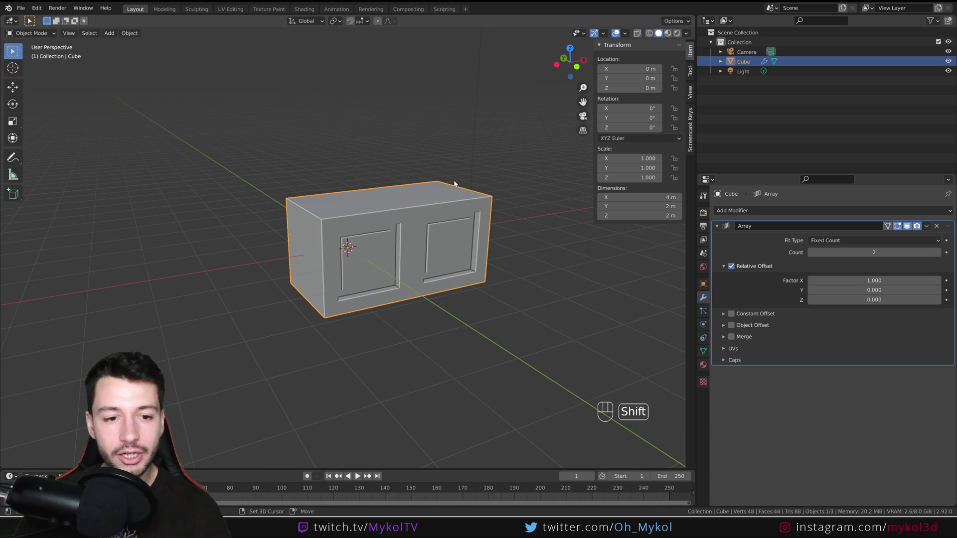
shift+middle_drag(450, 330, 465, 208)
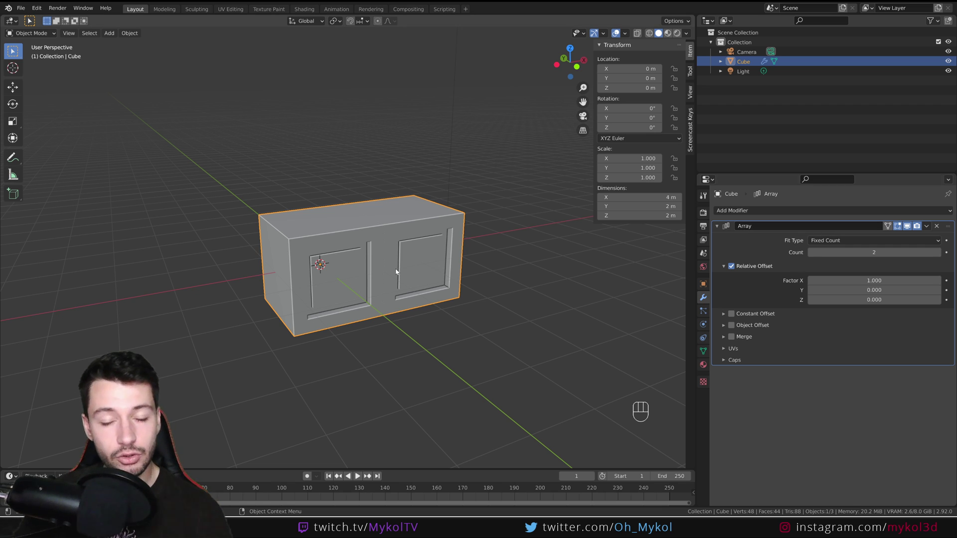
Try to set the Array modifier's count to 0
click(874, 252)
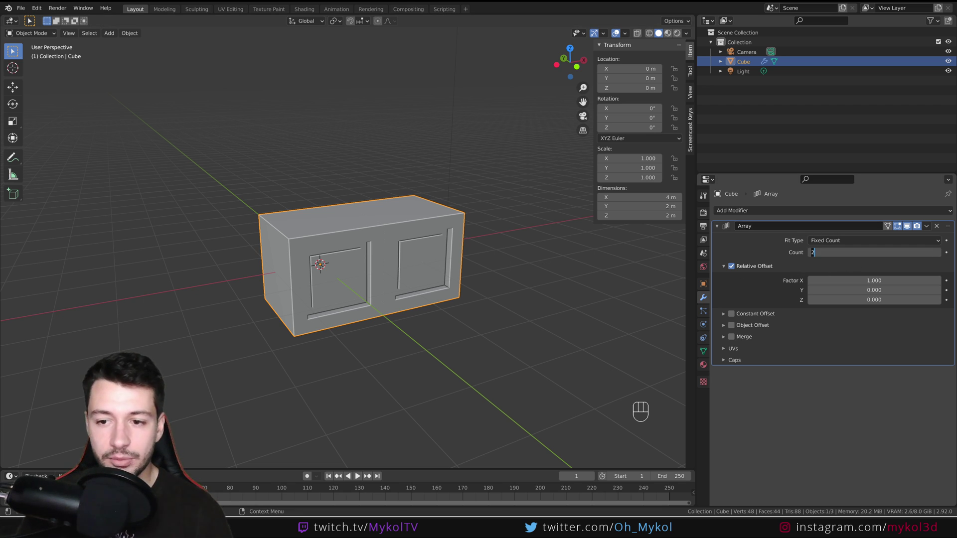
text(0)
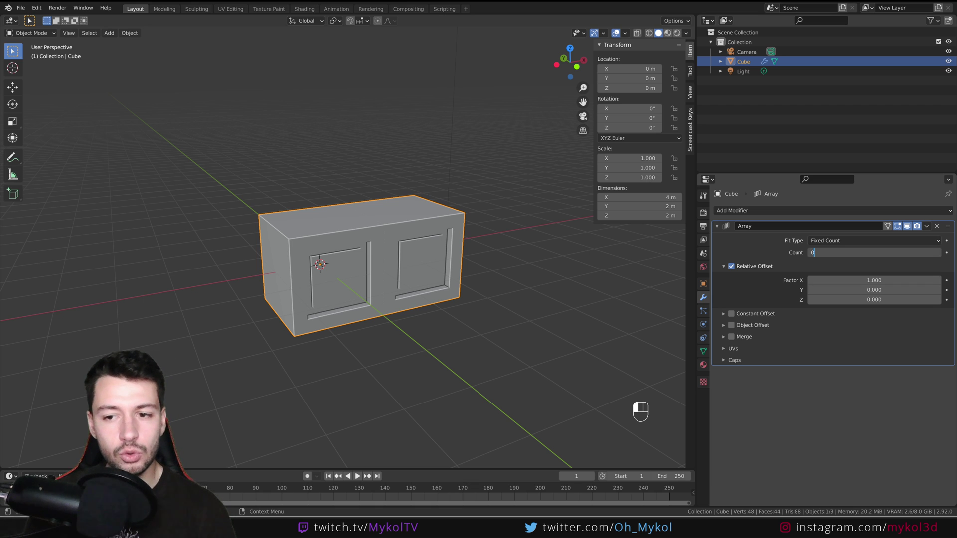
key(Return)
middle_drag(438, 238, 358, 236)
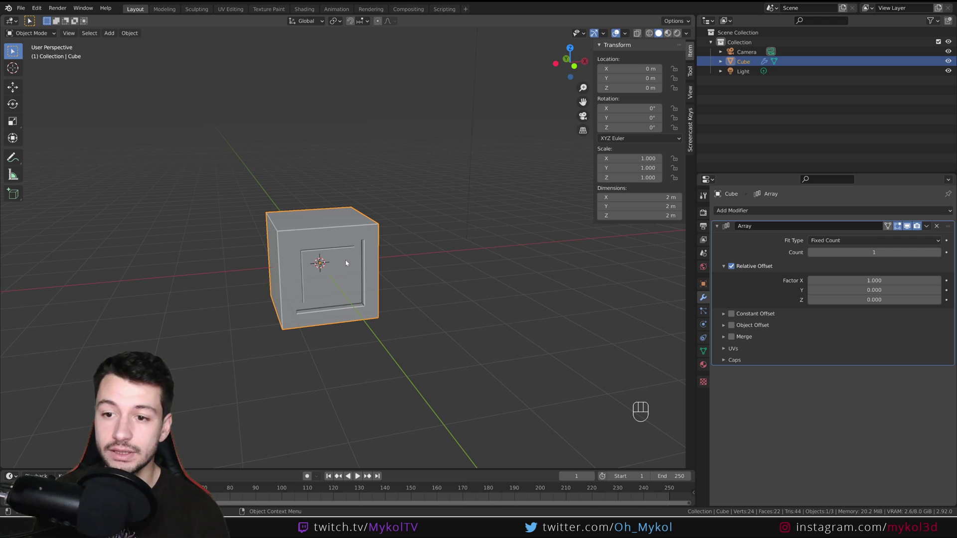
Raise the Array modifier's count to 2 and 3, and bring it back to 2
drag(817, 253, 837, 252)
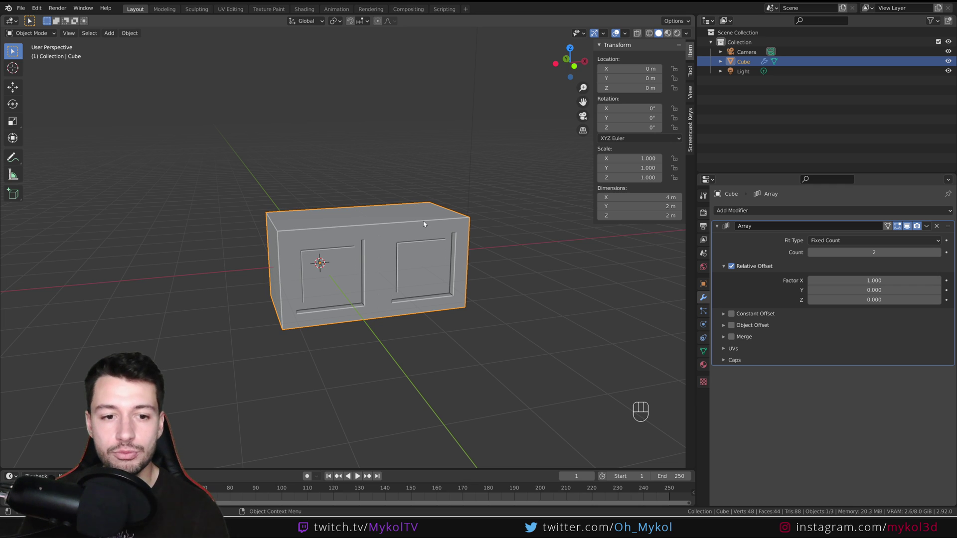
drag(847, 252, 870, 252)
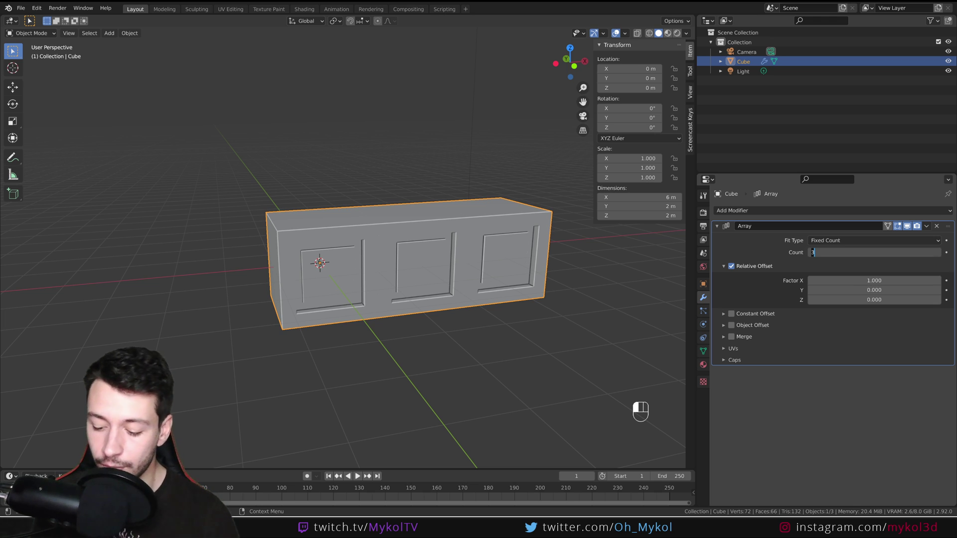
click(811, 252)
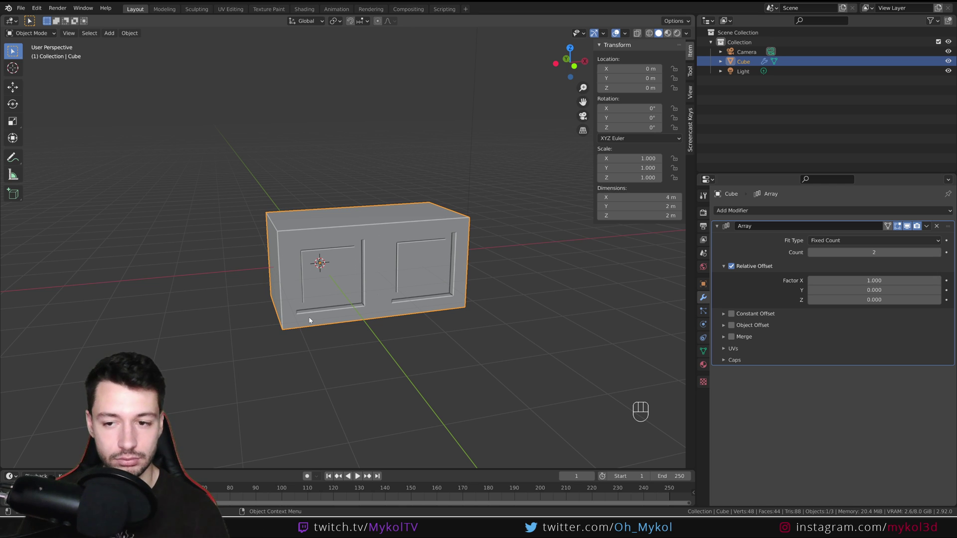
Set the Array modifier's count to 15 and reduce it to 8
click(877, 252)
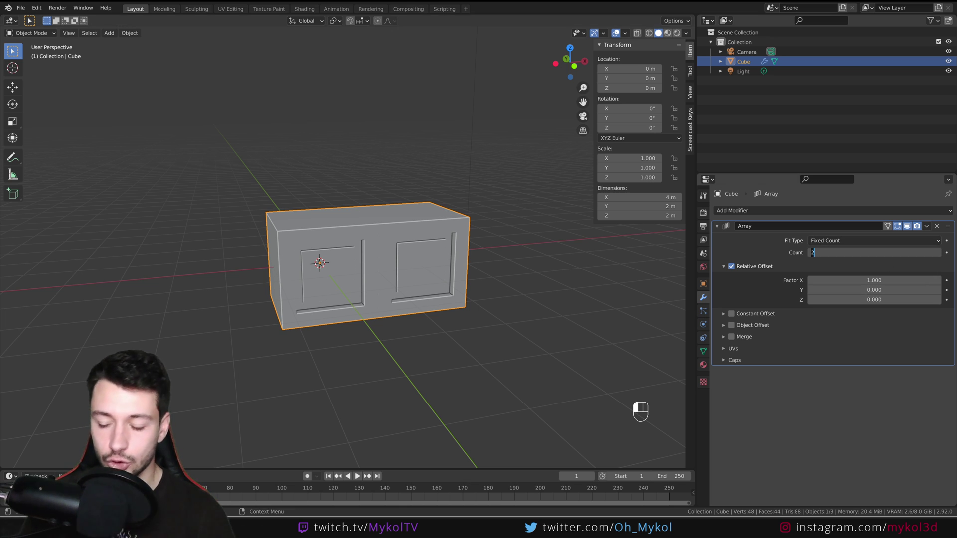
text(15)
key(Return)
scroll(598, 272, down, 8)
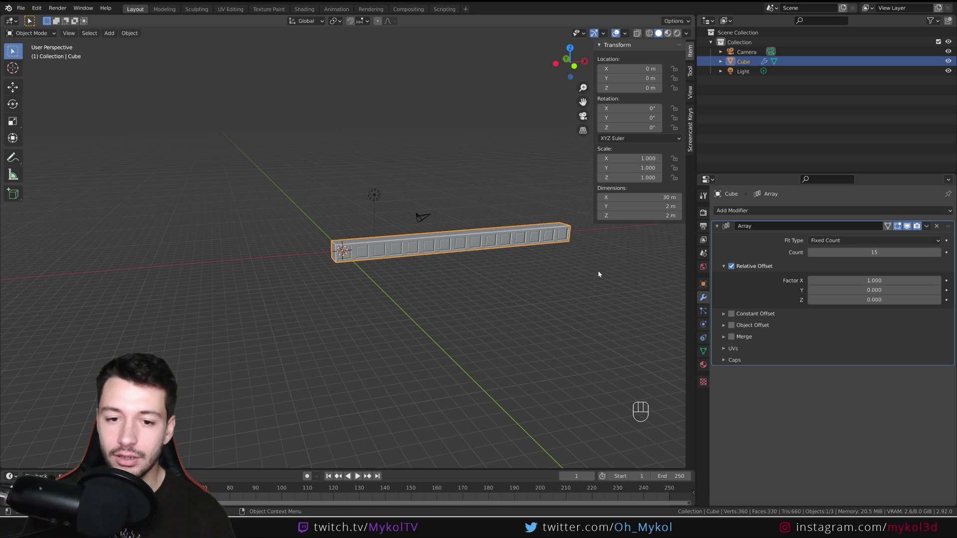
drag(883, 253, 860, 252)
scroll(567, 275, up, 6)
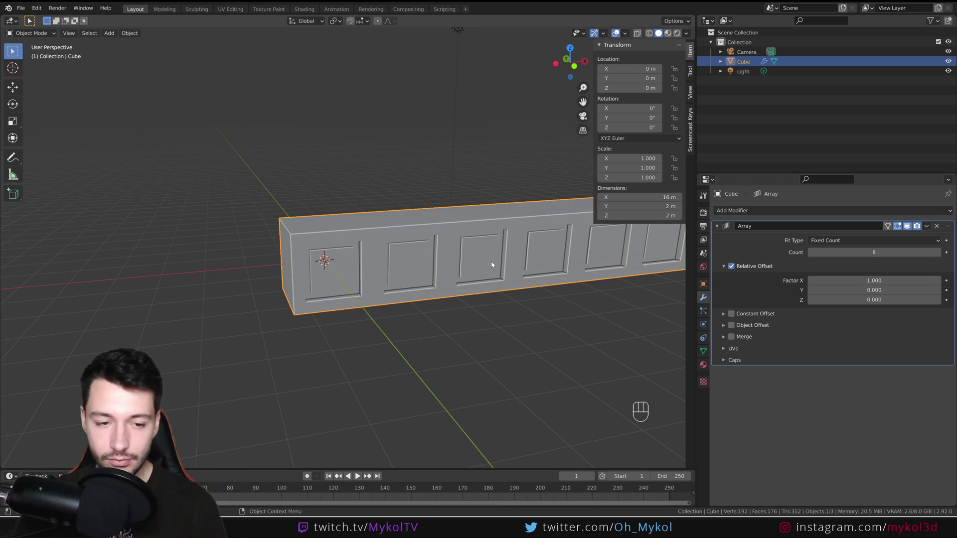
Hide the Array modifier's result in the viewport and show it again
shift+middle_drag(529, 269, 231, 308)
scroll(394, 333, up, 3)
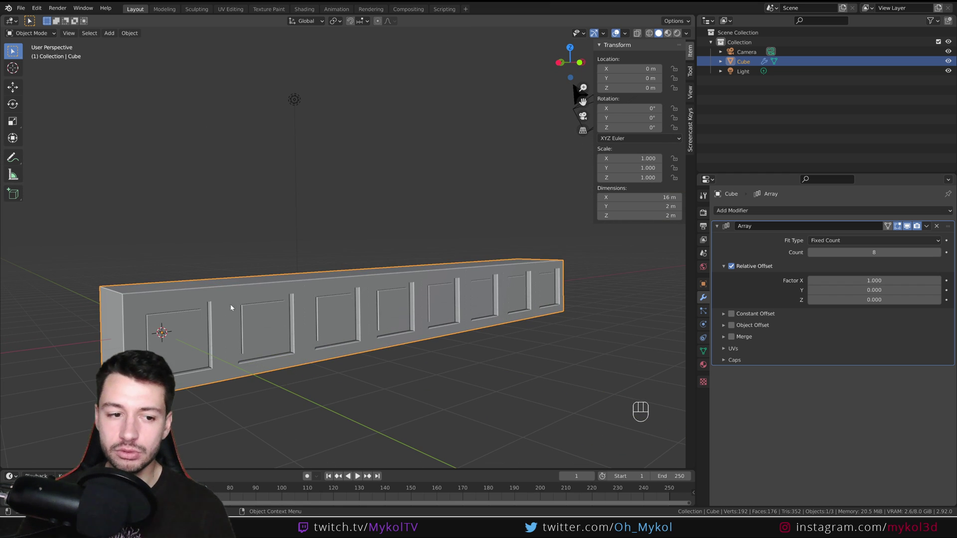
click(907, 226)
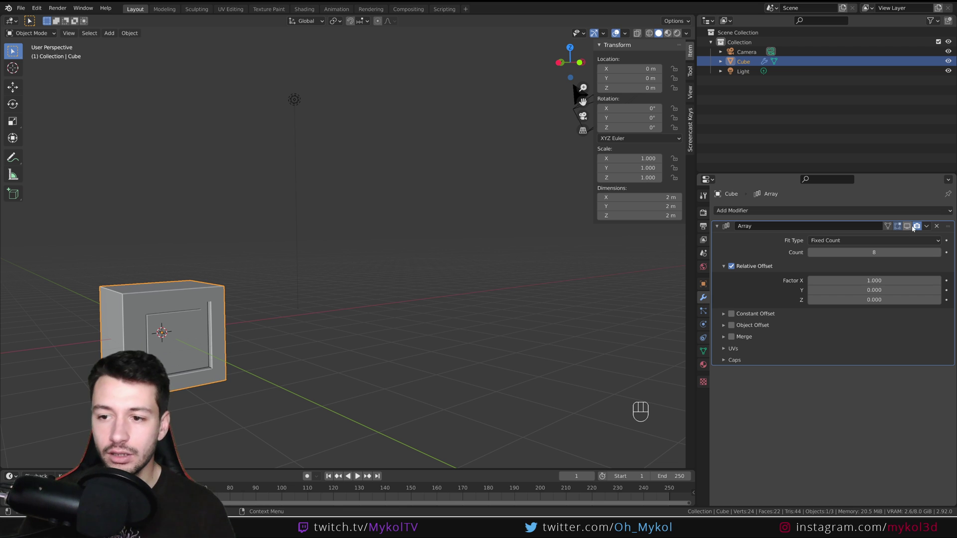
click(908, 226)
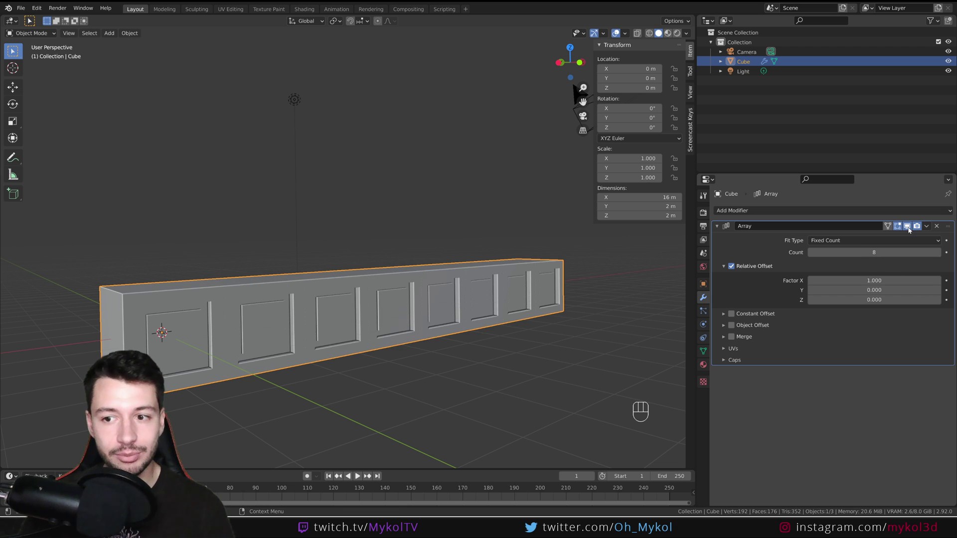
Change the Array modifier's fit type to Fit Length and set the length to 20 m
middle_drag(588, 149, 349, 367)
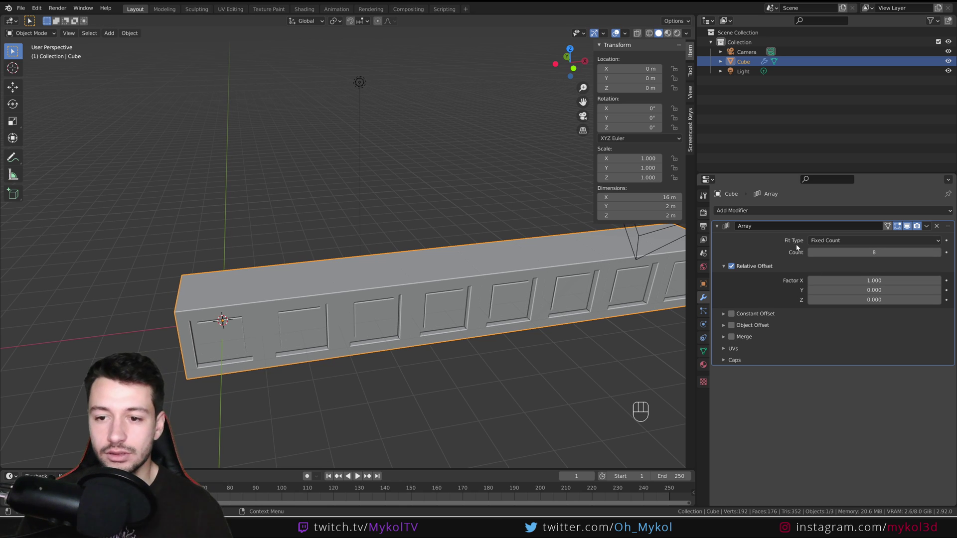
click(831, 242)
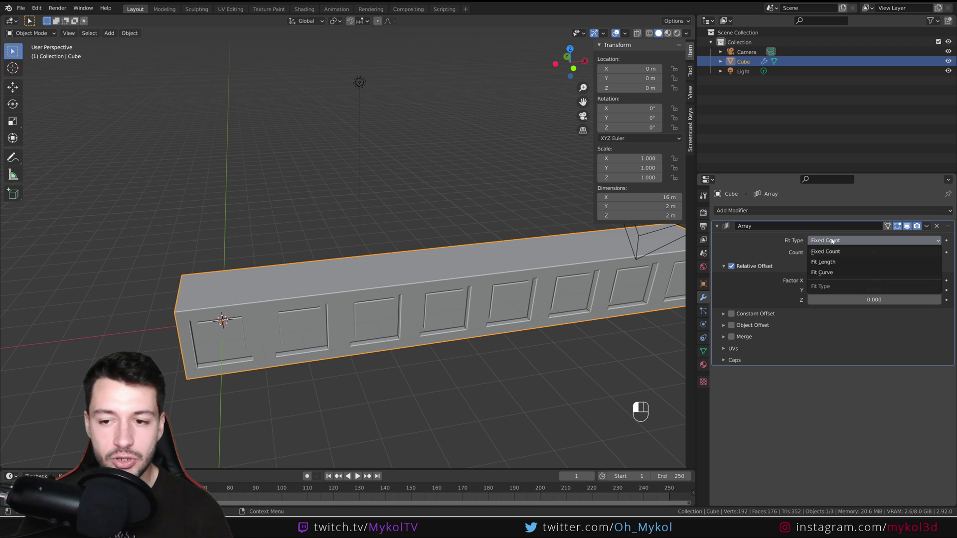
click(833, 263)
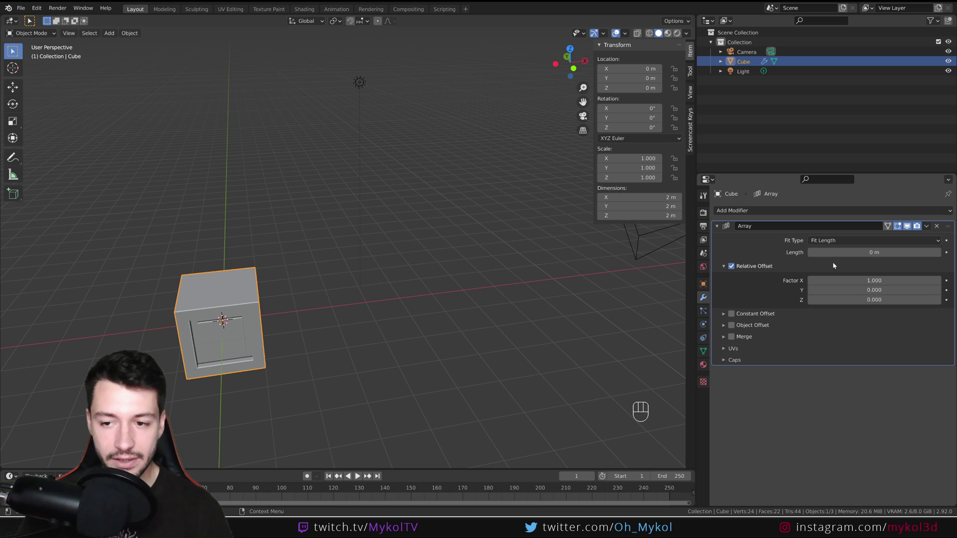
middle_drag(504, 349, 494, 340)
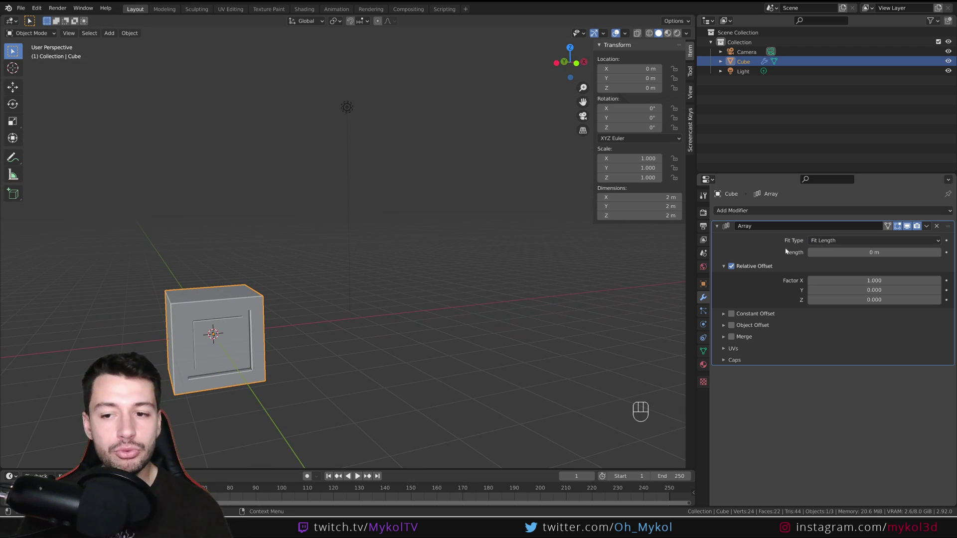
click(823, 253)
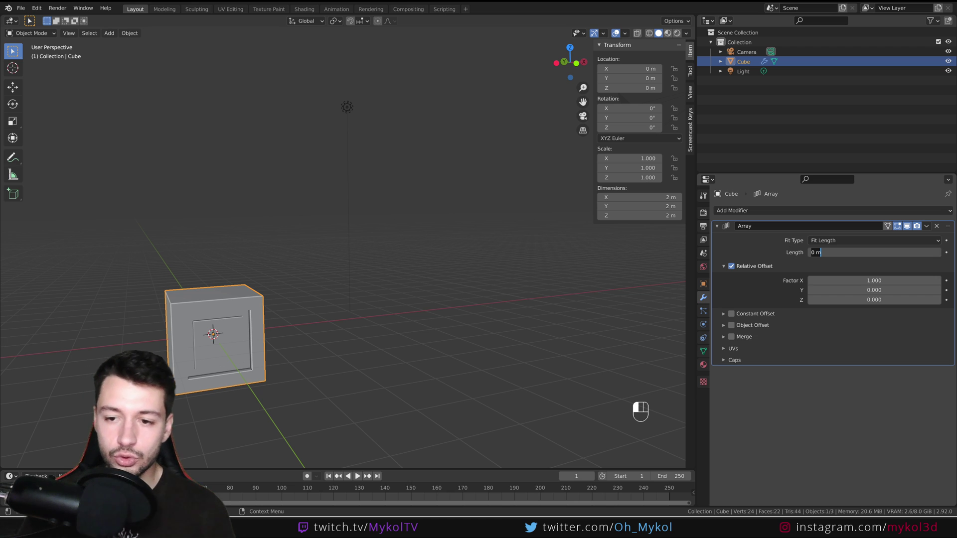
text(20)
key(Return)
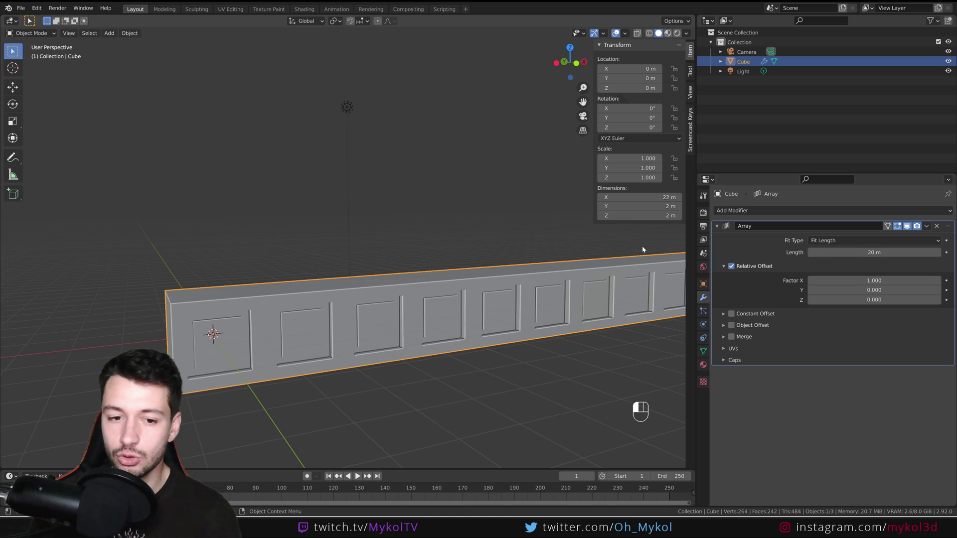
scroll(292, 311, down, 4)
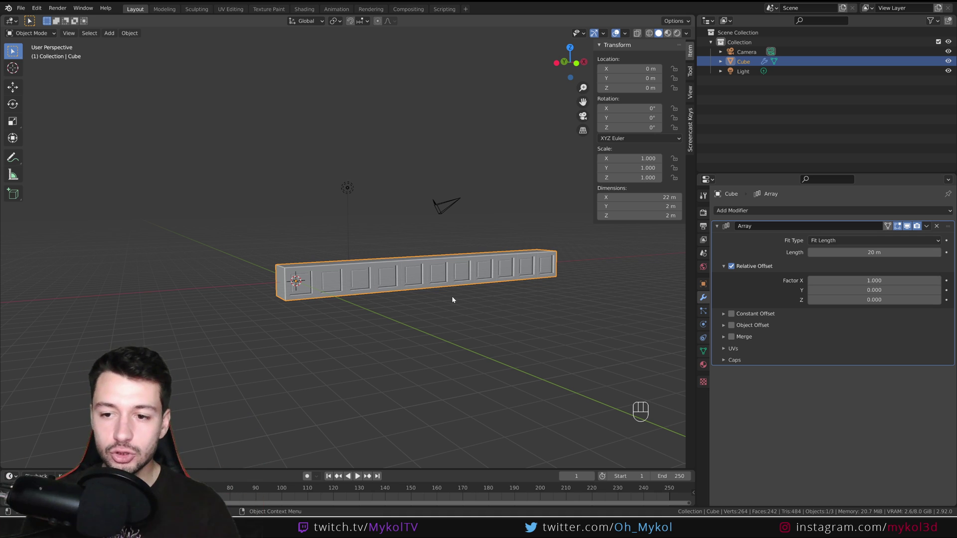
Try the Fit Curve fit type on the Array modifier and return it to Fixed Count
click(825, 241)
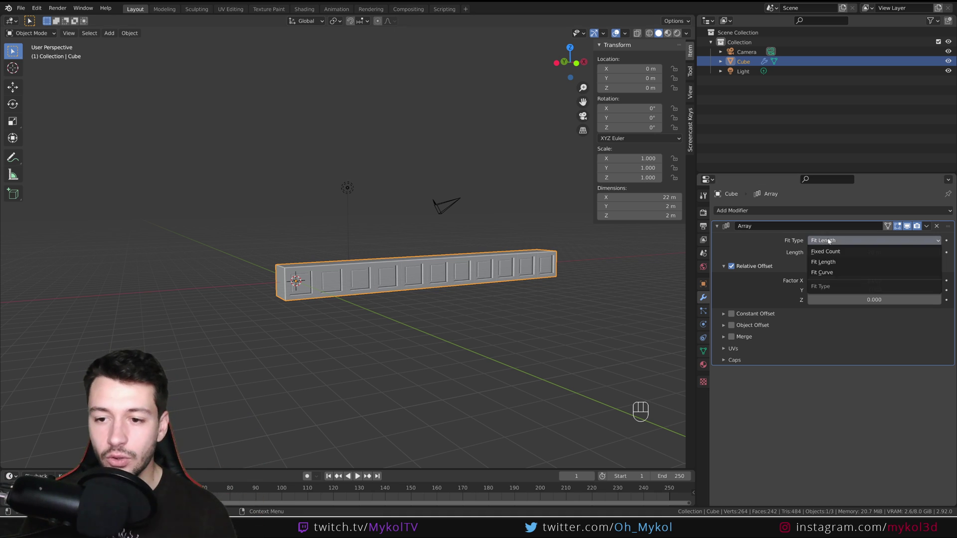
click(823, 273)
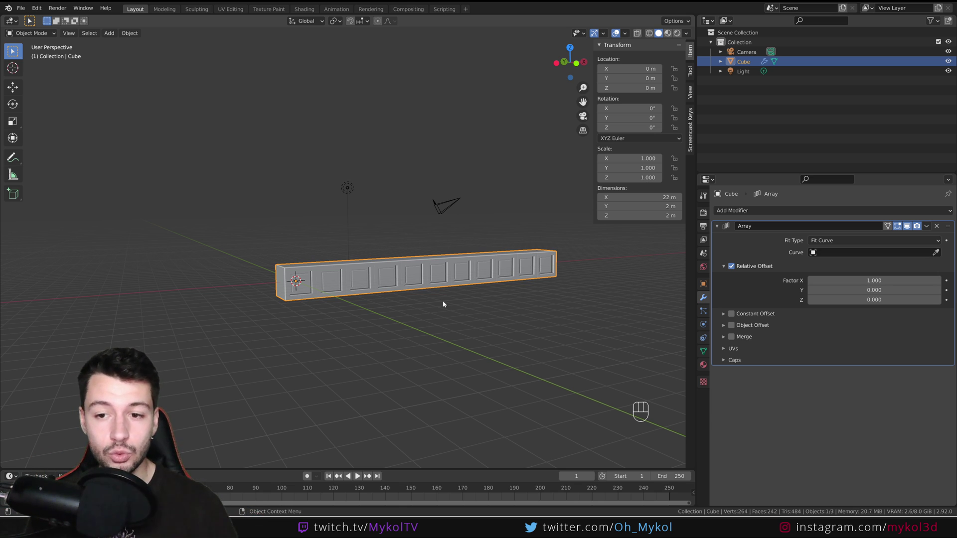
click(860, 241)
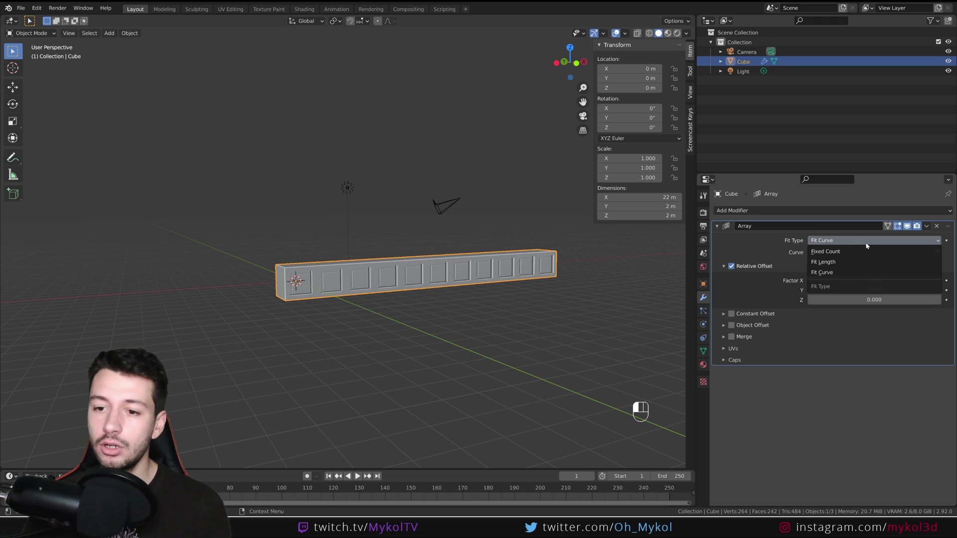
click(839, 252)
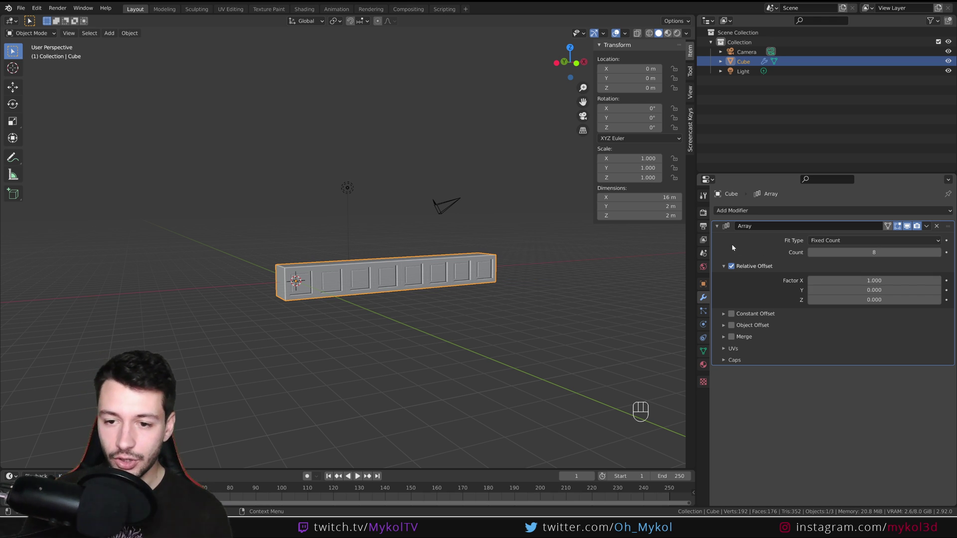
Set the Array modifier's count to 4
scroll(542, 285, up, 3)
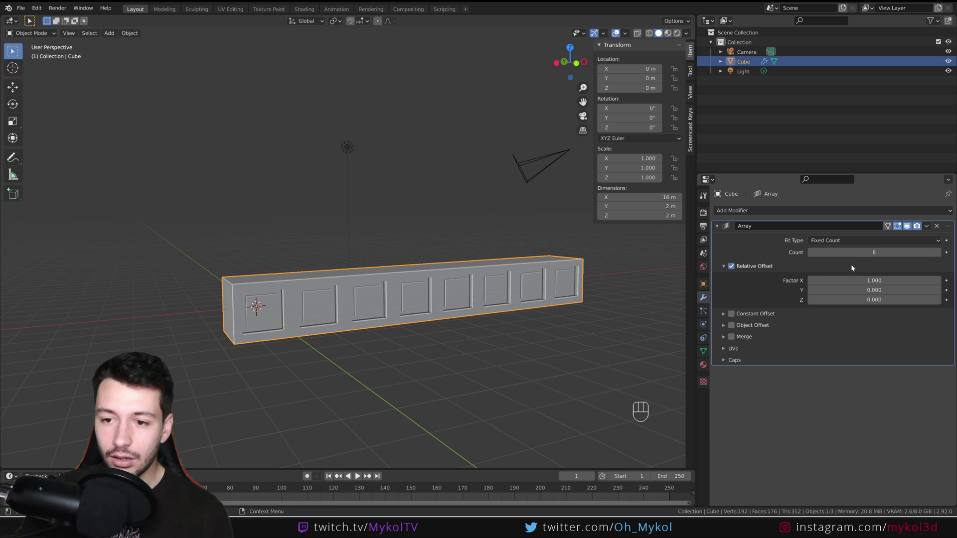
click(847, 252)
text(4)
key(Return)
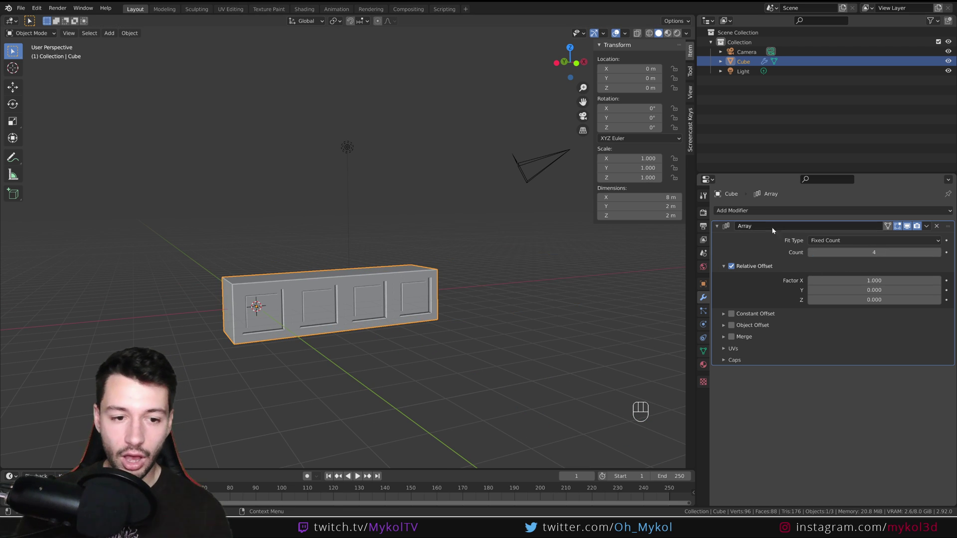
Try rotating the arrayed cube about the global Z axis twice, cancelling each rotation
scroll(399, 333, up, 4)
shift+middle_drag(380, 346, 391, 279)
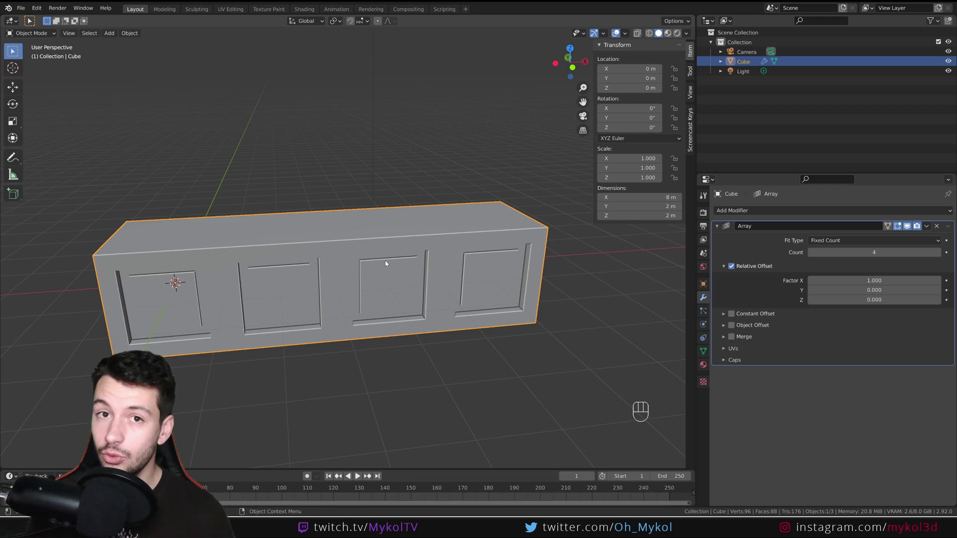
scroll(611, 264, down, 3)
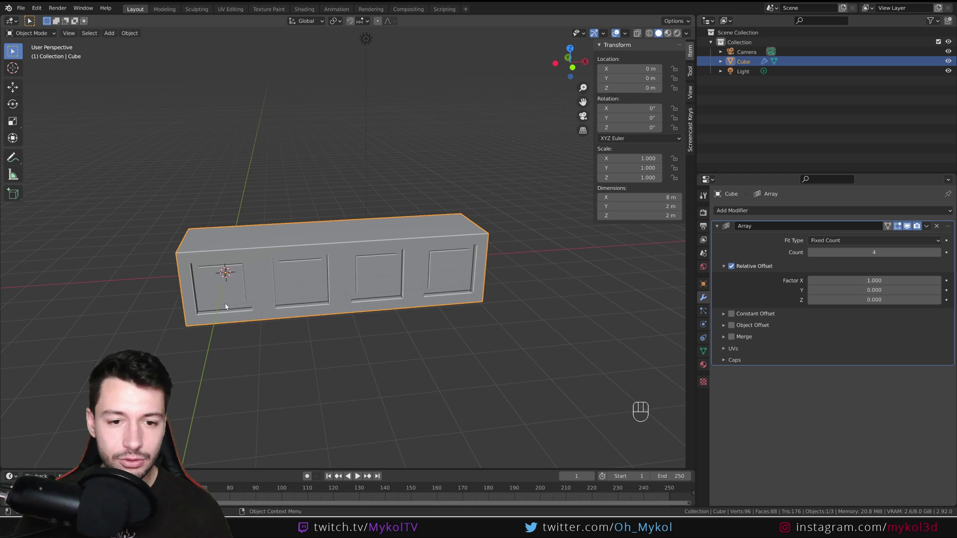
middle_drag(574, 284, 596, 277)
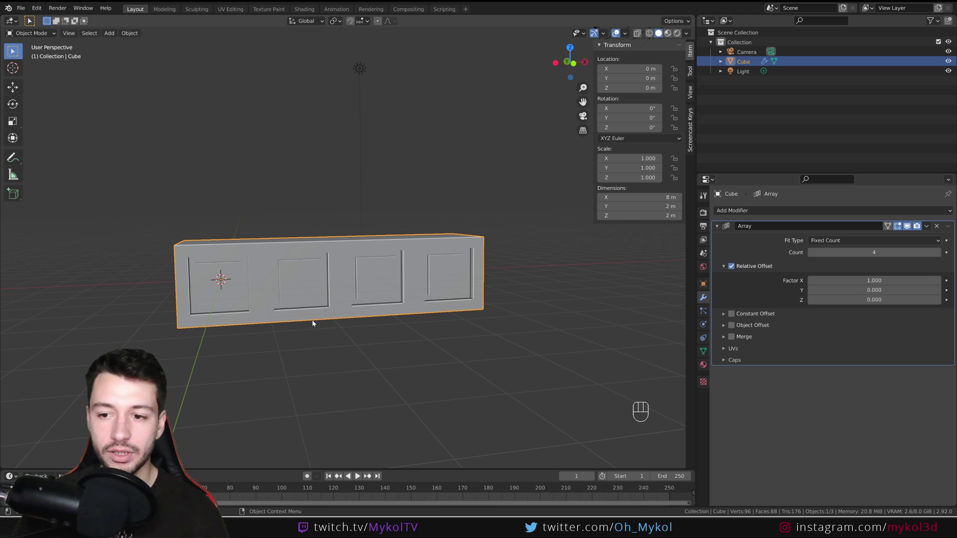
middle_drag(312, 327, 293, 342)
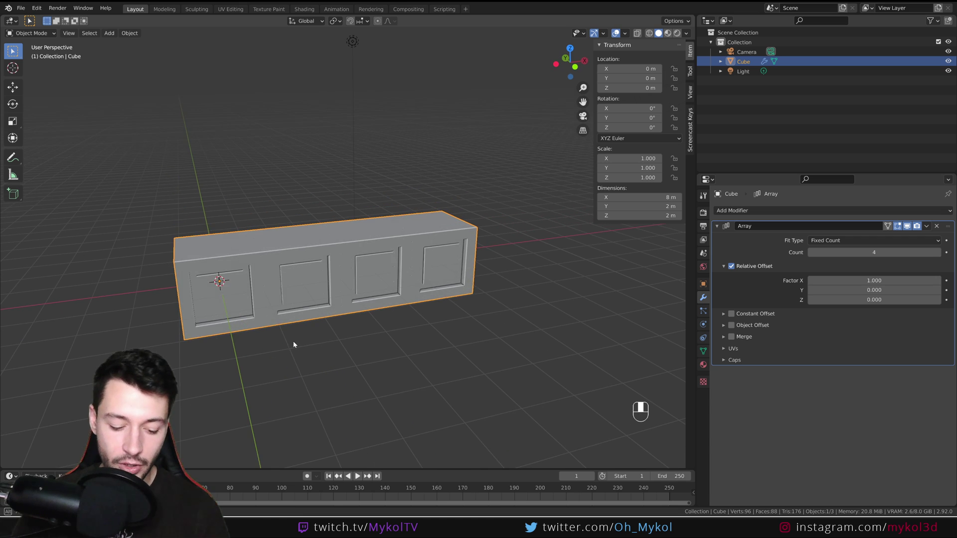
key(r)
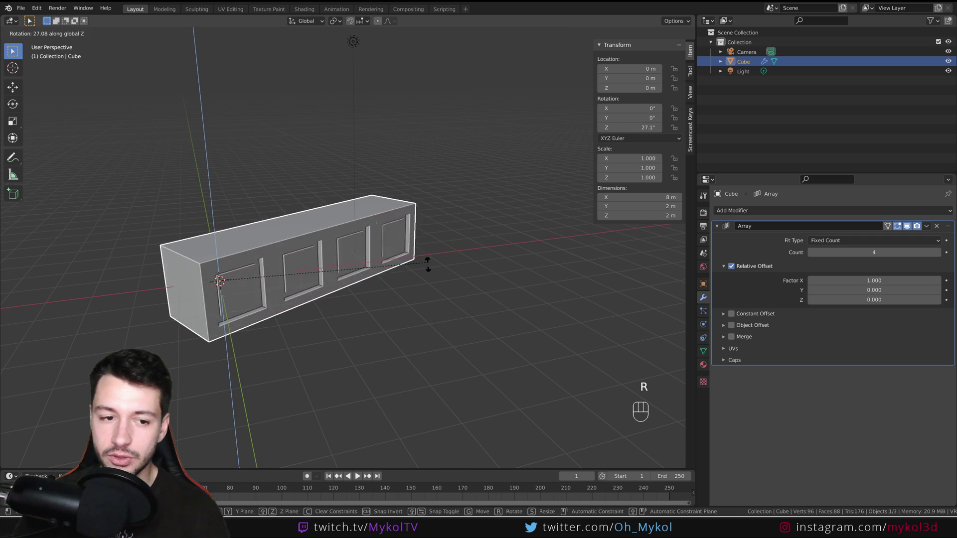
key(z)
right_click(281, 365)
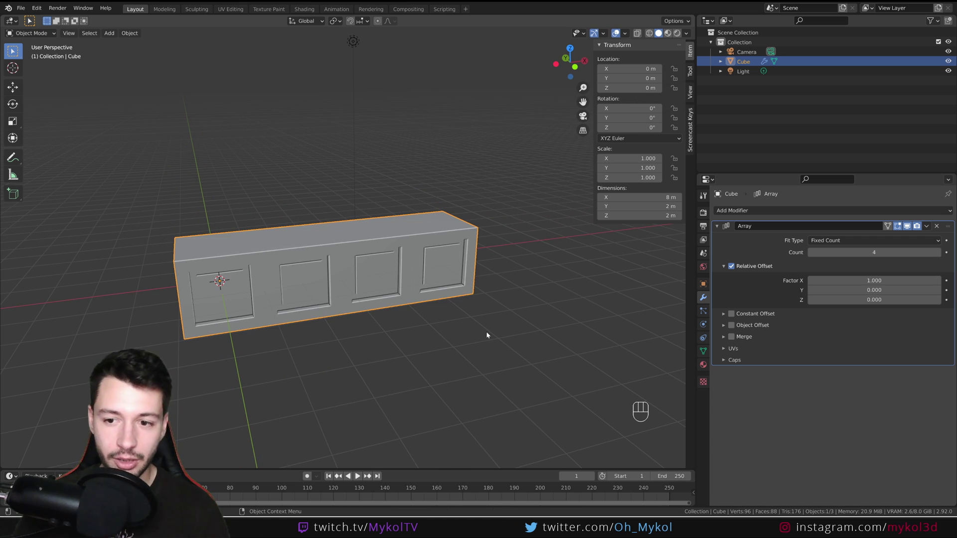
middle_drag(403, 333, 231, 257)
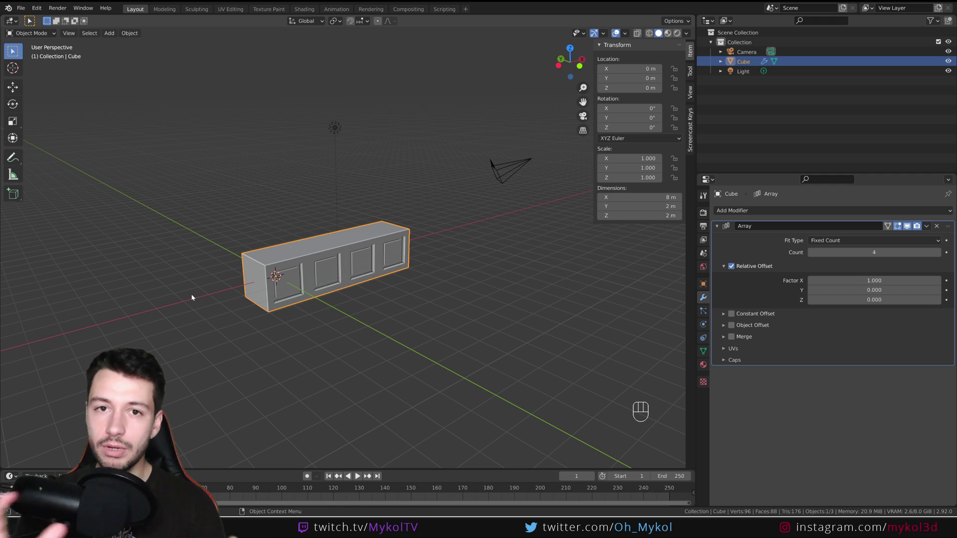
key(r)
key(z)
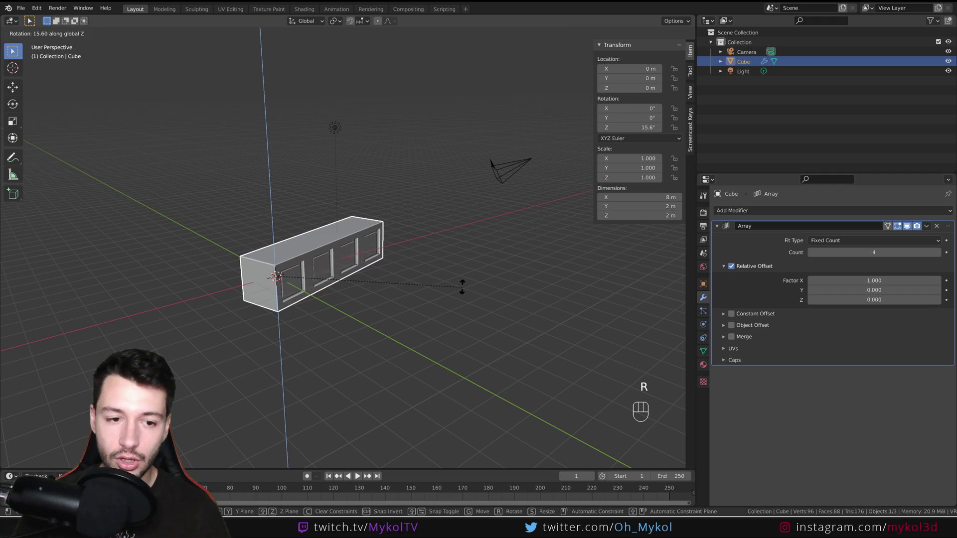
right_click(456, 256)
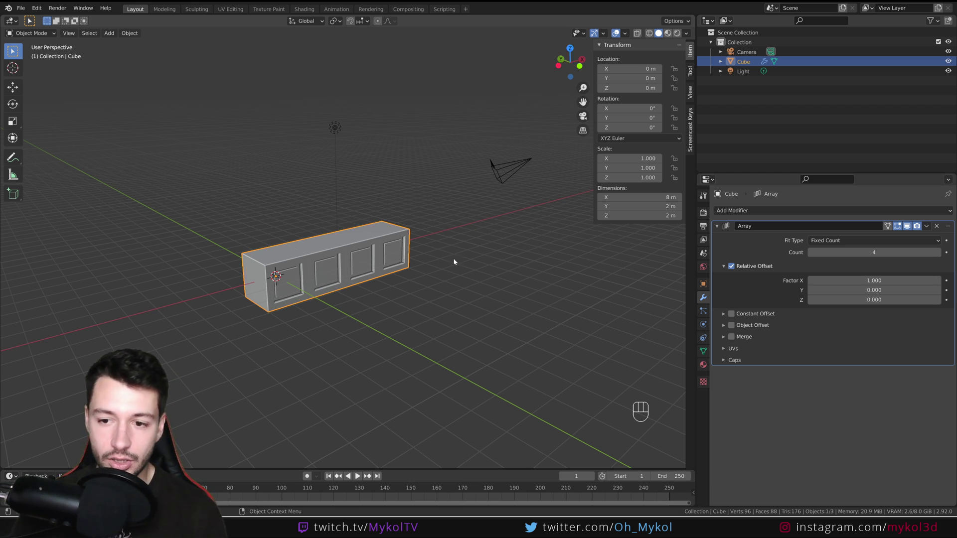
Show the arrayed cube from the front in orthographic view with wireframe shading
middle_drag(454, 260, 486, 316)
scroll(390, 323, up, 3)
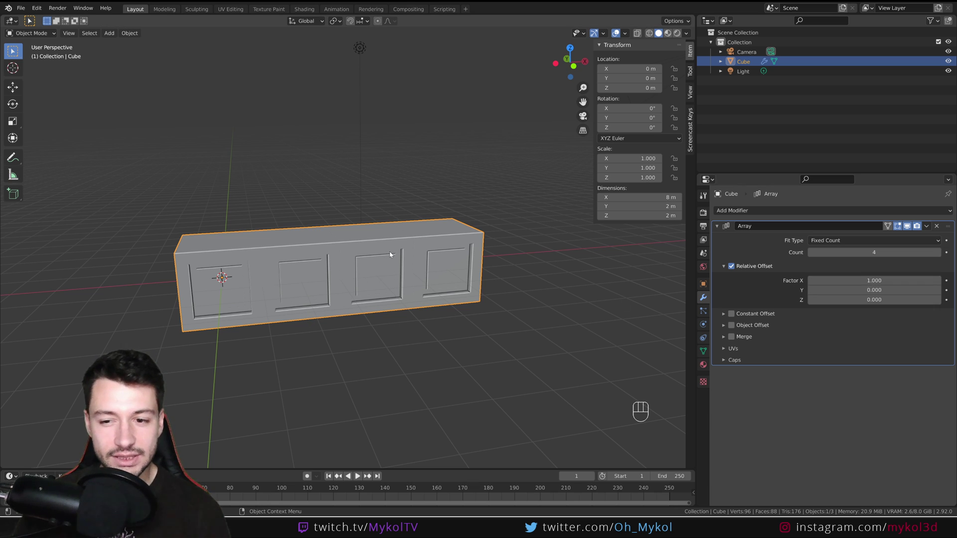
key(KP_1)
key(z)
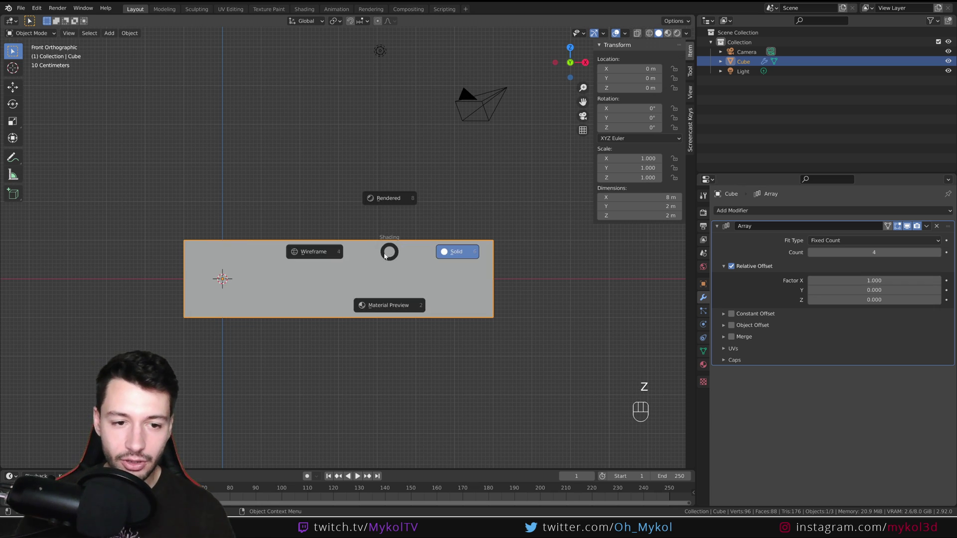
click(319, 254)
mouse_move(268, 244)
shift+middle_down()
mouse_move(401, 245)
mouse_move(357, 272)
shift+middle_up()
scroll(370, 238, up, 2)
key(s)
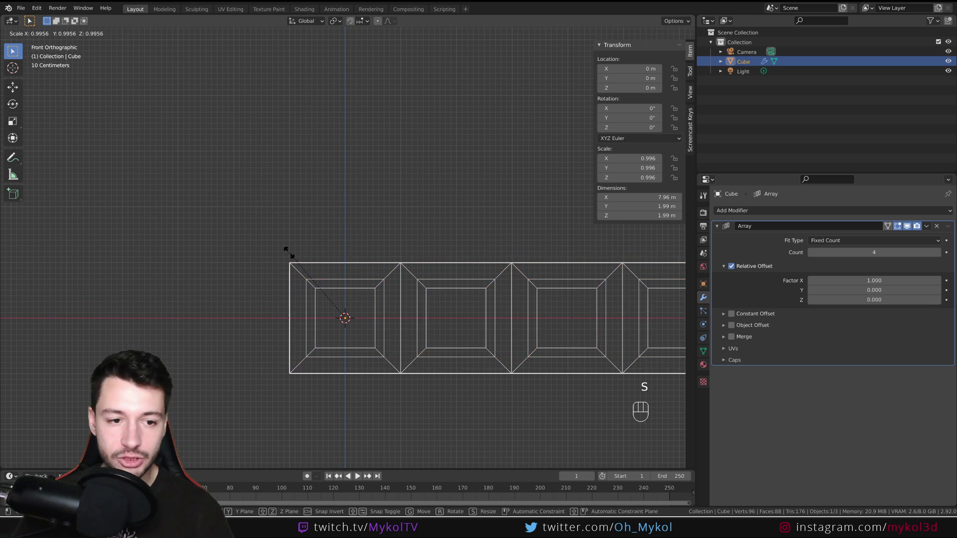
click(289, 252)
key(ctrl+z)
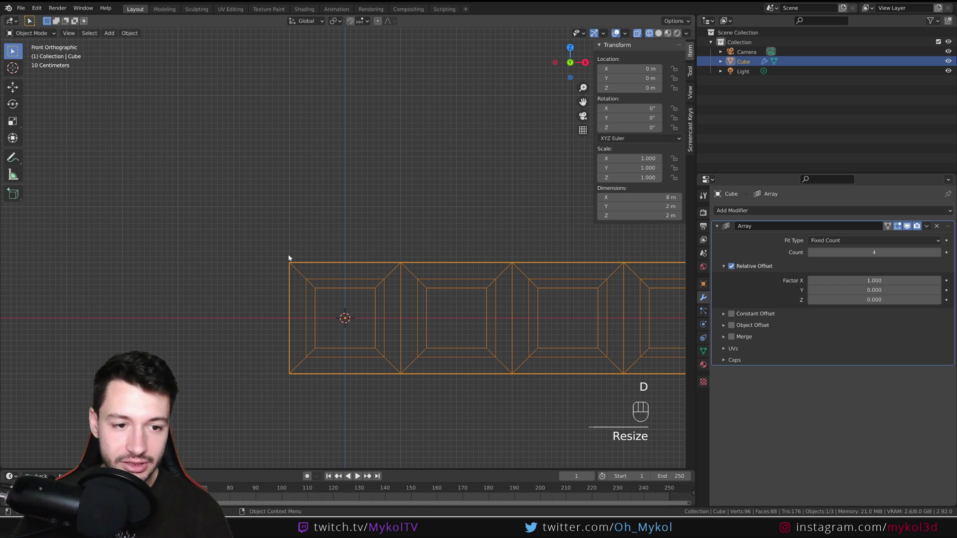
Annotate freehand brackets above the first three cubes of the array to mark each one's width
key(d)
mouse_move(289, 253)
mouse_down()
mouse_move(298, 236)
mouse_move(401, 236)
mouse_move(401, 253)
mouse_up()
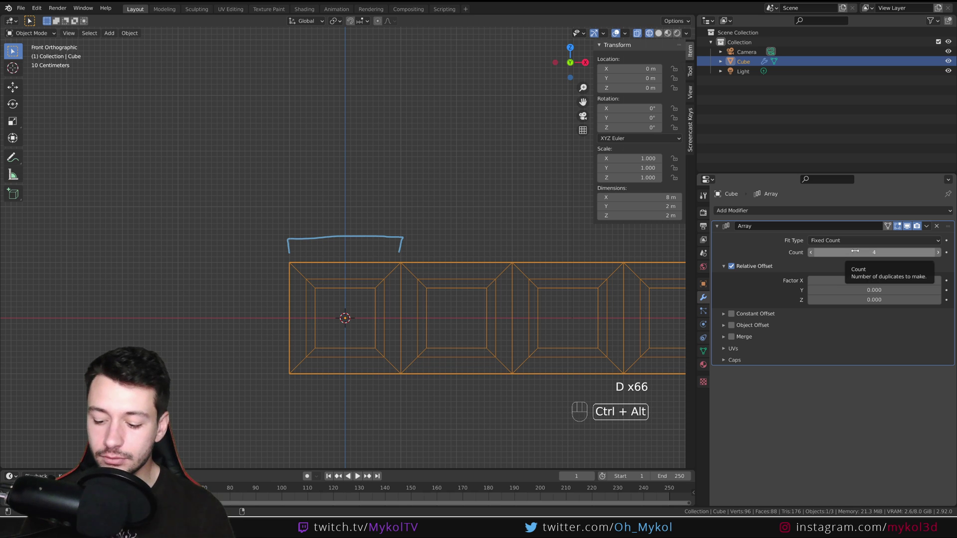
key(ctrl+alt+KP_8)
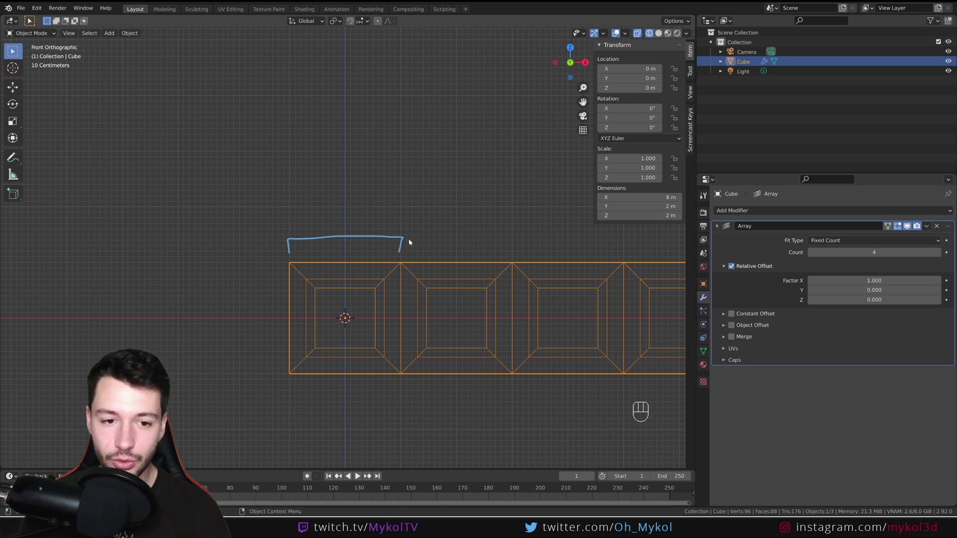
mouse_move(400, 251)
mouse_down()
mouse_move(400, 242)
mouse_move(513, 234)
mouse_move(511, 249)
mouse_move(566, 230)
mouse_move(630, 230)
mouse_move(627, 249)
mouse_up()
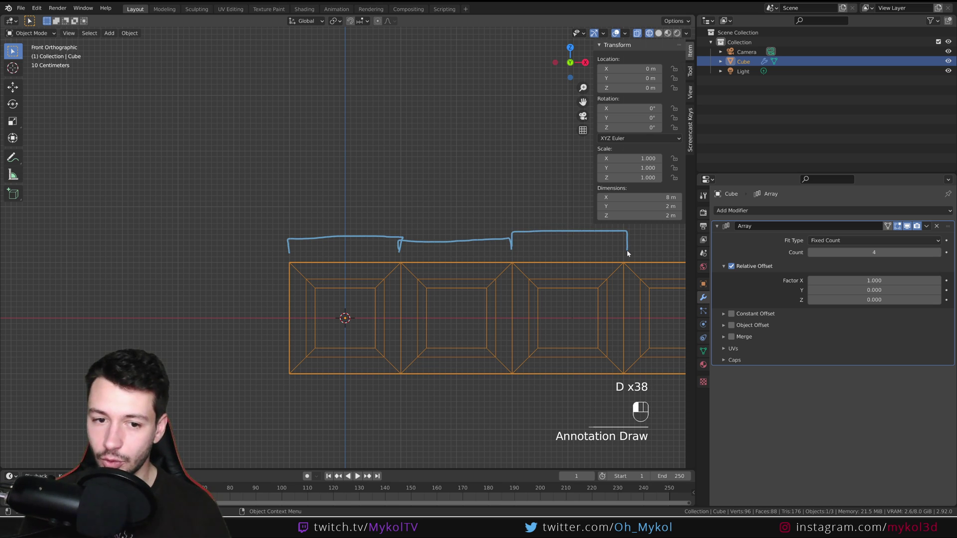
Undo the annotation brackets and return to a perspective view with solid shading
key(ctrl+z)
key(ctrl+z)
key(ctrl+z)
key(ctrl+z)
middle_drag(597, 247, 468, 286)
key(z)
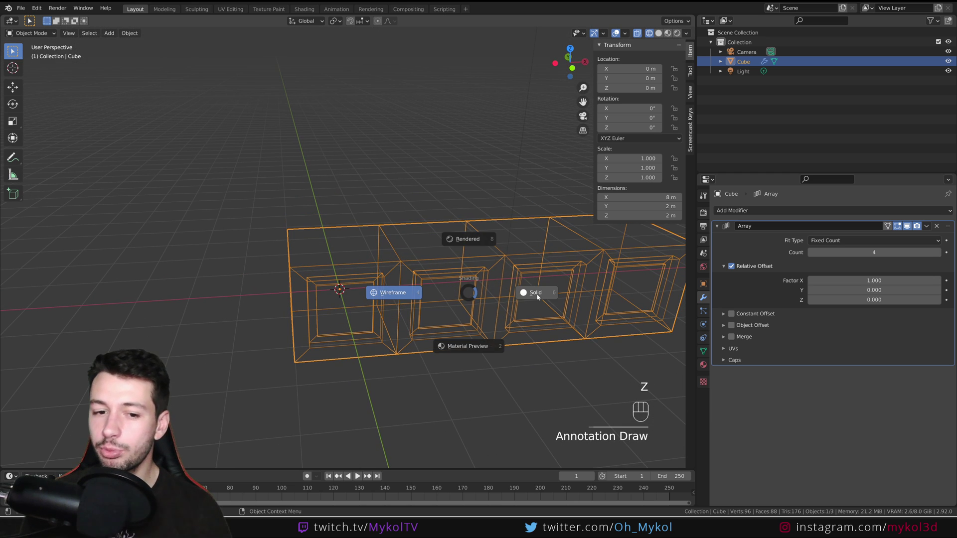
click(534, 293)
shift+middle_drag(534, 293, 482, 301)
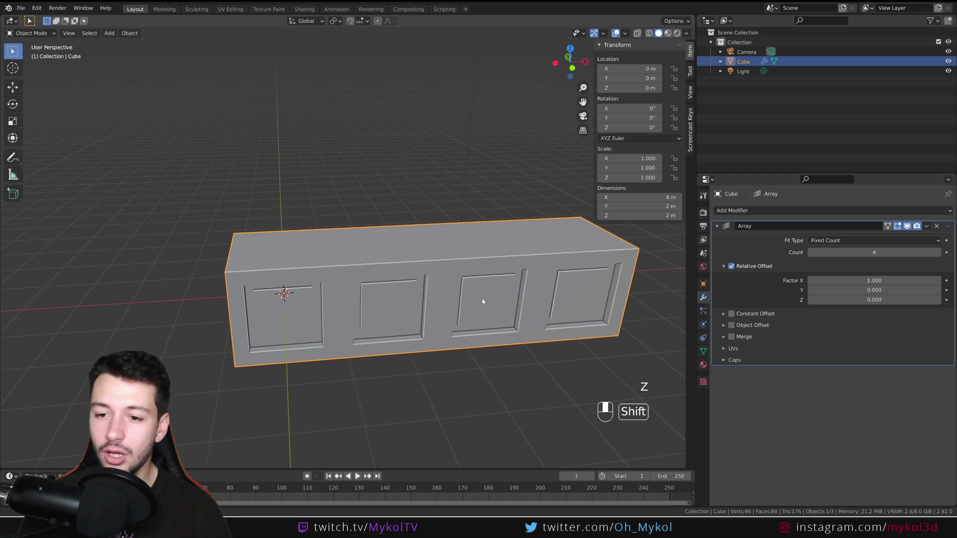
Set the array's relative offset X factor to 1.5 and show the cubes from the front in wireframe shading
click(868, 281)
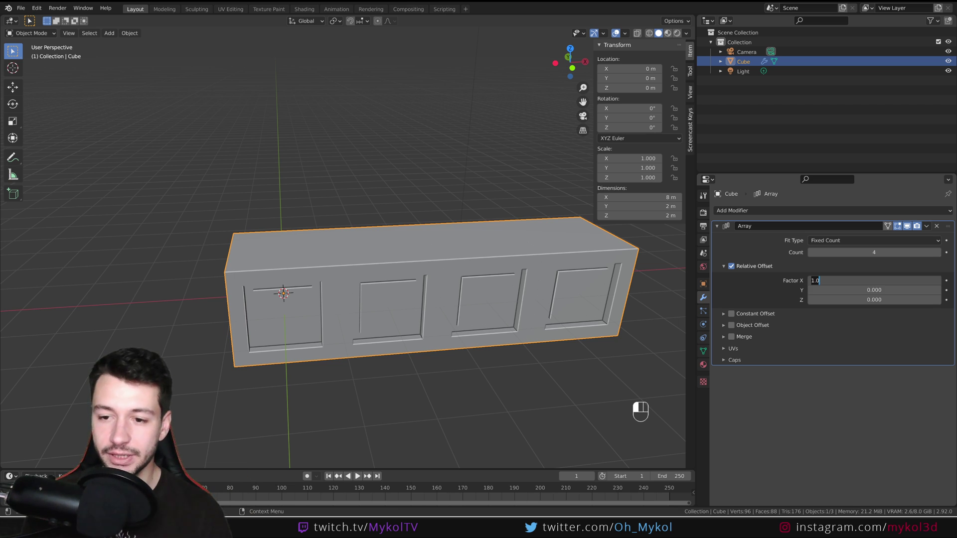
text(1.5)
key(Return)
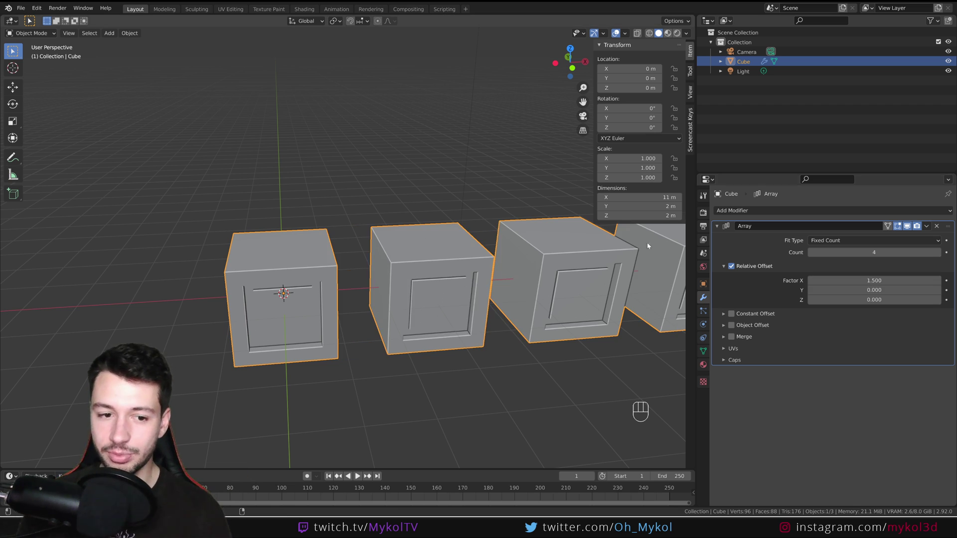
key(KP_1)
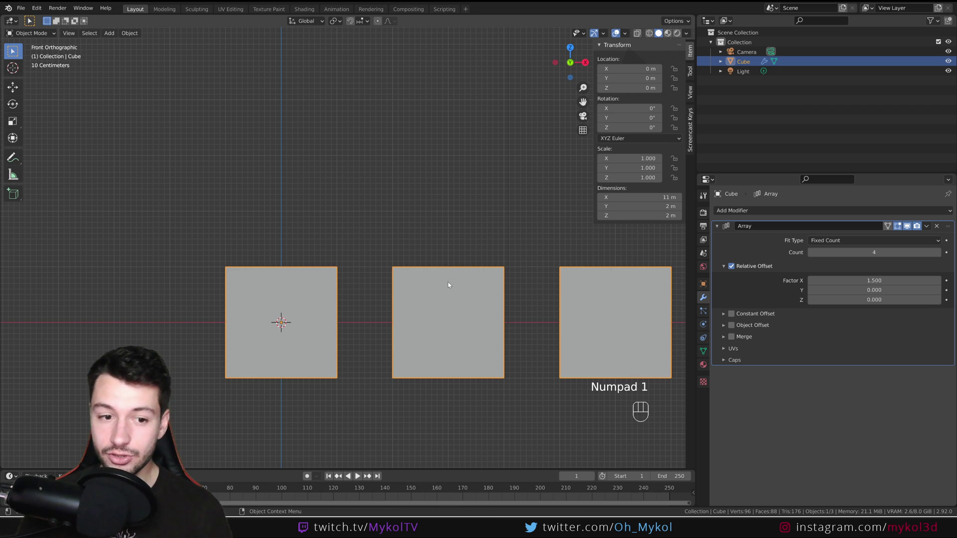
key(z)
click(364, 282)
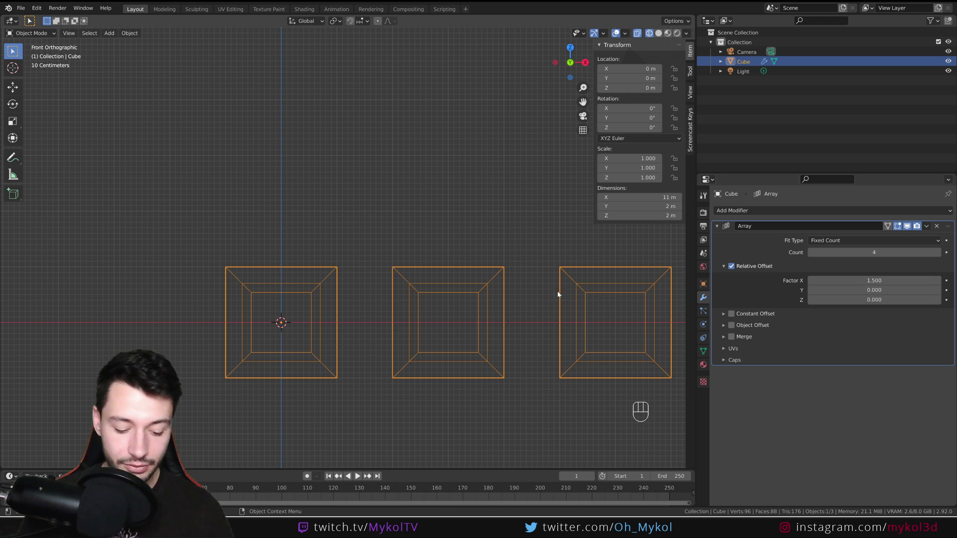
Annotate the first cube's width as 100 and the following gap as 50, with a brace spanning both
mouse_move(226, 265)
mouse_down()
mouse_move(228, 249)
mouse_move(306, 244)
mouse_move(338, 248)
mouse_move(336, 258)
mouse_up()
mouse_move(277, 230)
mouse_down()
mouse_move(302, 226)
mouse_move(281, 252)
mouse_move(387, 244)
mouse_move(395, 256)
mouse_up()
mouse_move(359, 223)
mouse_down()
mouse_move(348, 235)
mouse_move(366, 236)
mouse_move(368, 220)
mouse_up()
mouse_move(227, 212)
mouse_down()
mouse_move(234, 199)
mouse_move(325, 185)
mouse_move(388, 190)
mouse_up()
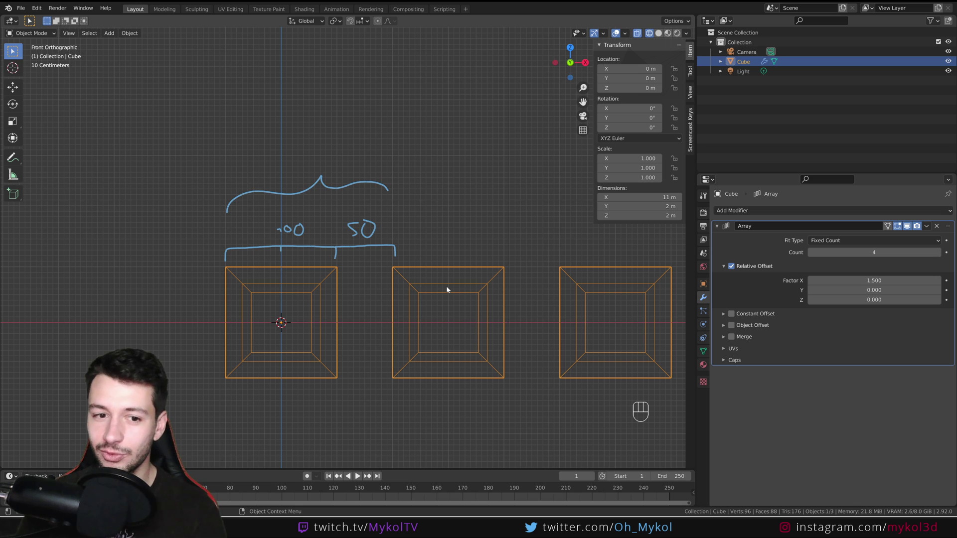
Undo all the annotation strokes above the first cube and the gap
key(ctrl+z)
key(ctrl+z)
key(ctrl+z)
key(ctrl+z)
key(ctrl+z)
key(ctrl+z)
key(ctrl+z)
key(ctrl+z)
key(ctrl+z)
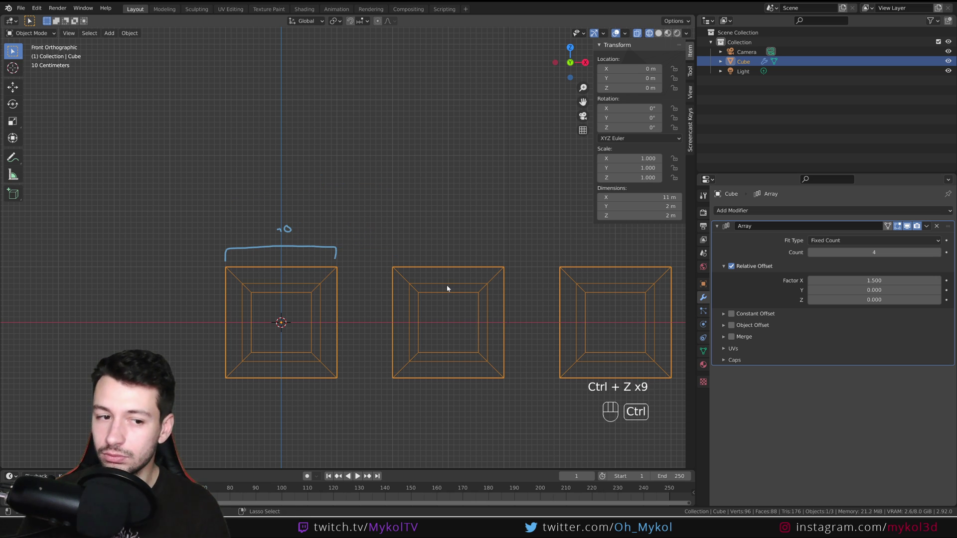
key(ctrl+z)
key(ctrl+z)
key(ctrl+z)
key(ctrl+z)
Set the relative offset X factor to 2 and return to a perspective view with solid shading
click(847, 280)
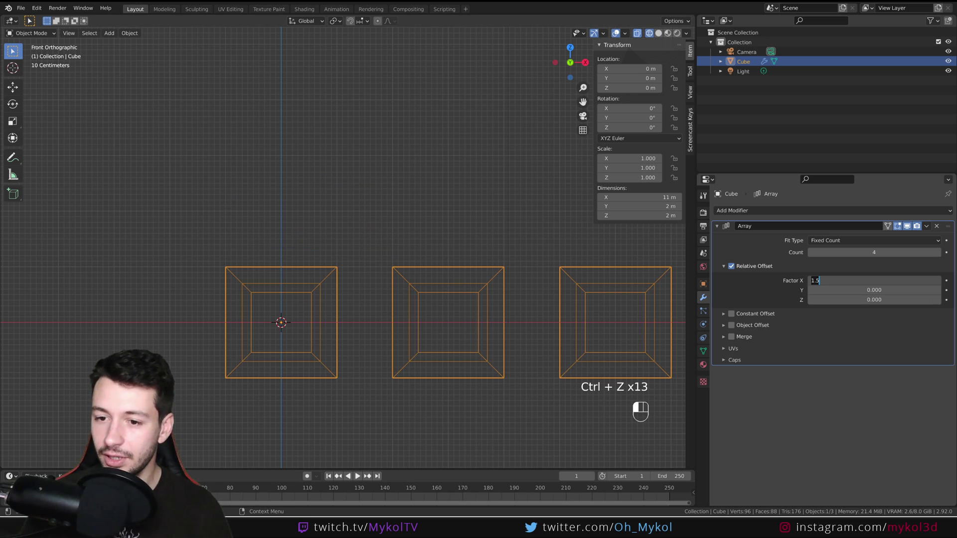
text(2)
key(Return)
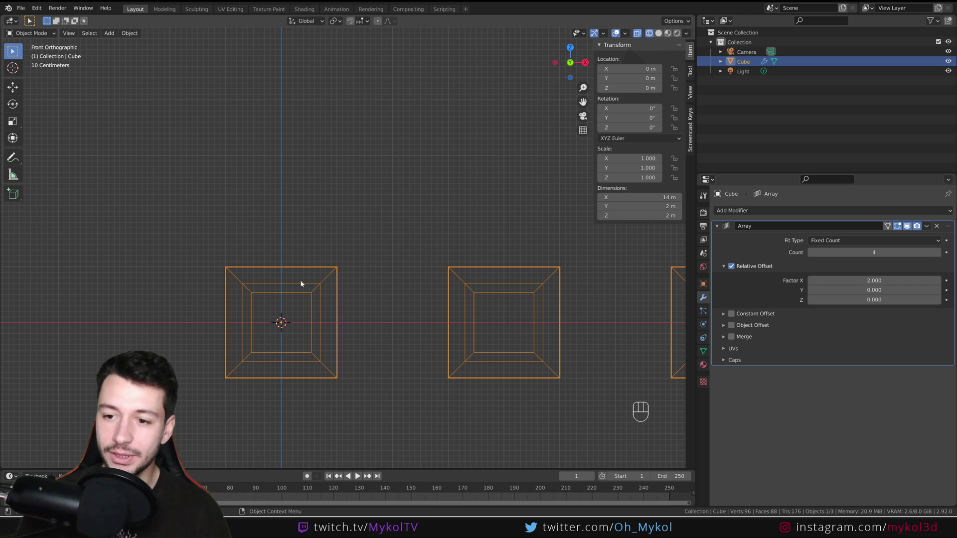
key(z)
click(412, 267)
mouse_move(413, 268)
middle_down()
mouse_move(466, 280)
mouse_move(434, 283)
mouse_move(327, 331)
mouse_move(190, 318)
middle_up()
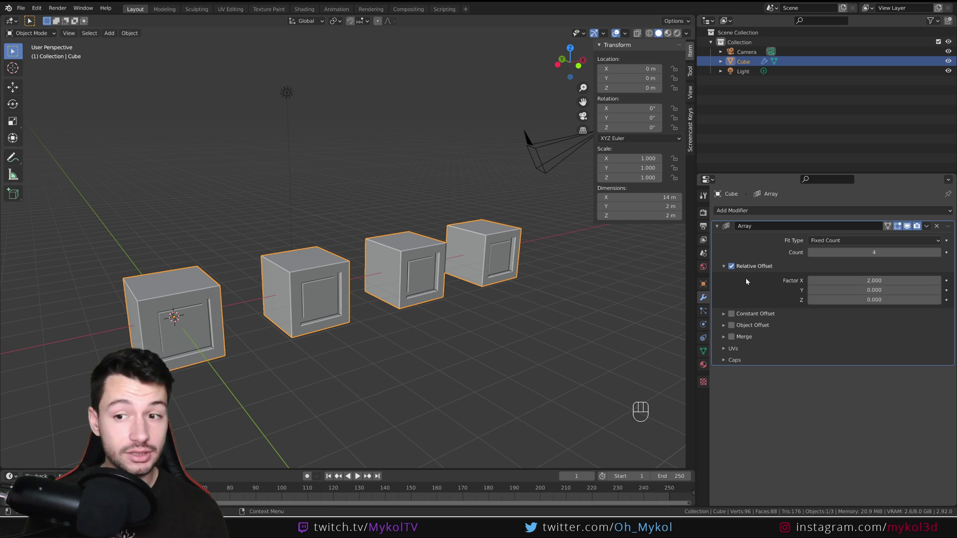
Reverse the array along the X axis by setting the relative offset X factor to -2
click(842, 280)
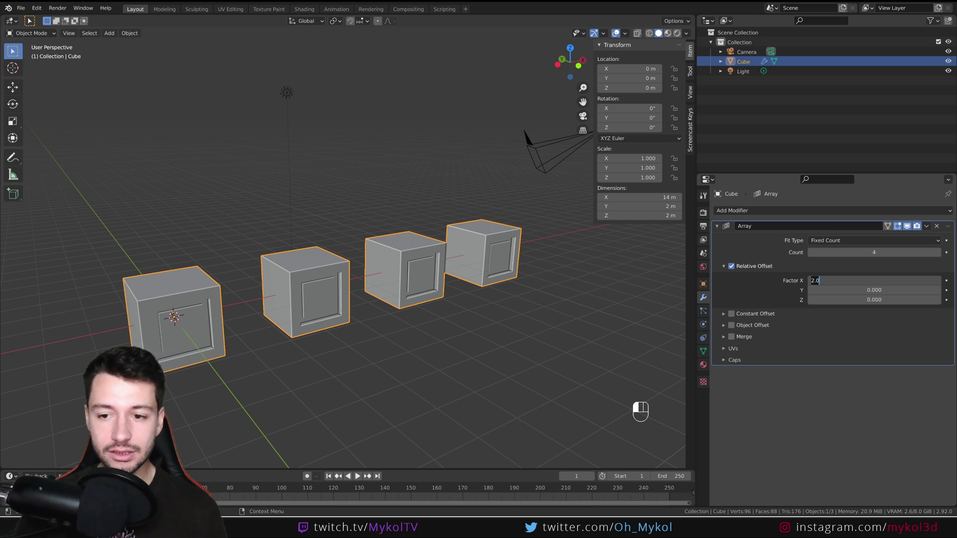
text(-2)
key(Return)
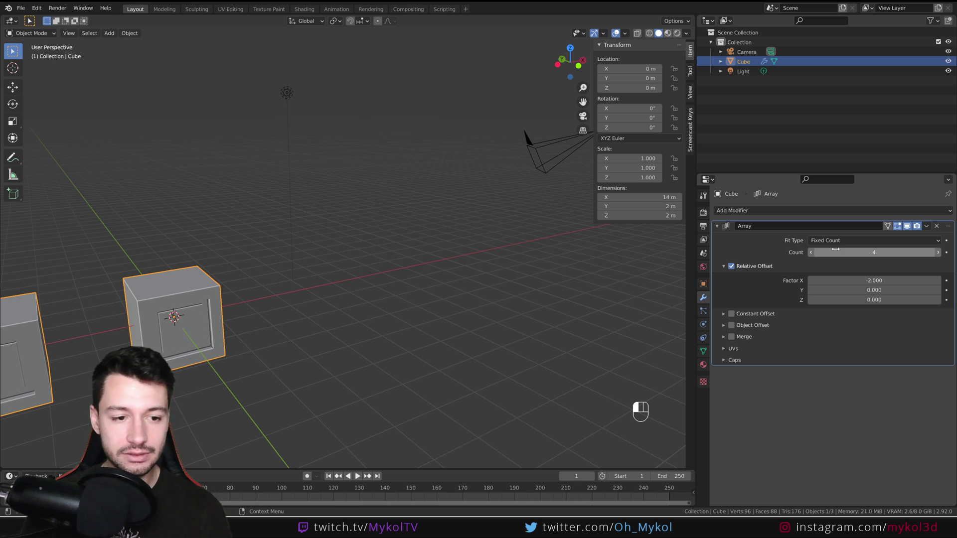
scroll(390, 312, down, 4)
scroll(357, 297, down, 3)
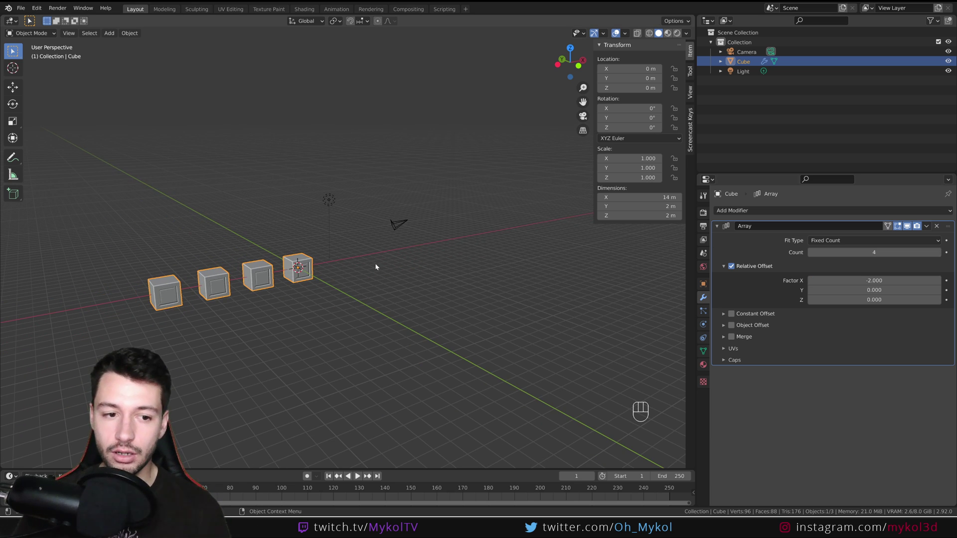
Redirect the array along the Y axis with a relative offset X factor of 0 and Y factor of 1.5
click(853, 280)
text(0)
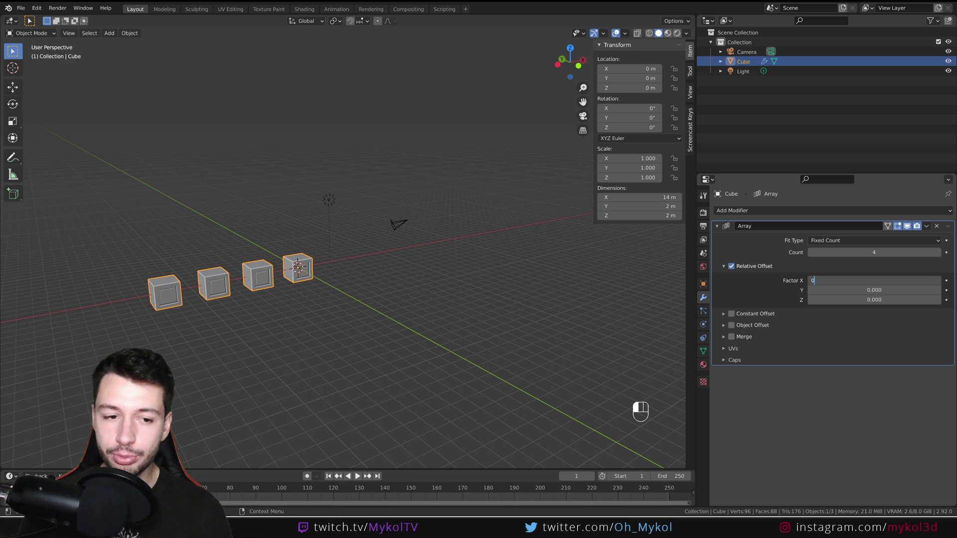
key(Return)
scroll(320, 312, up, 3)
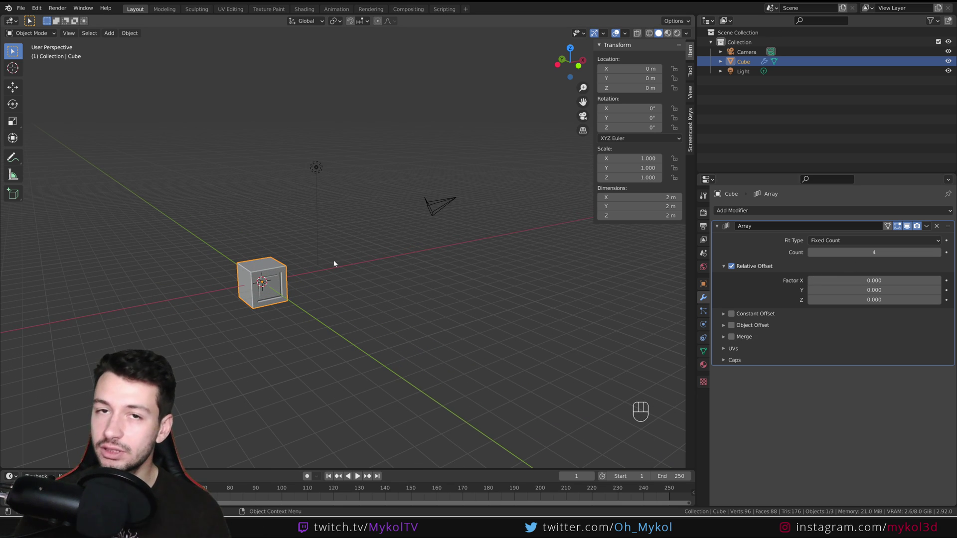
click(852, 290)
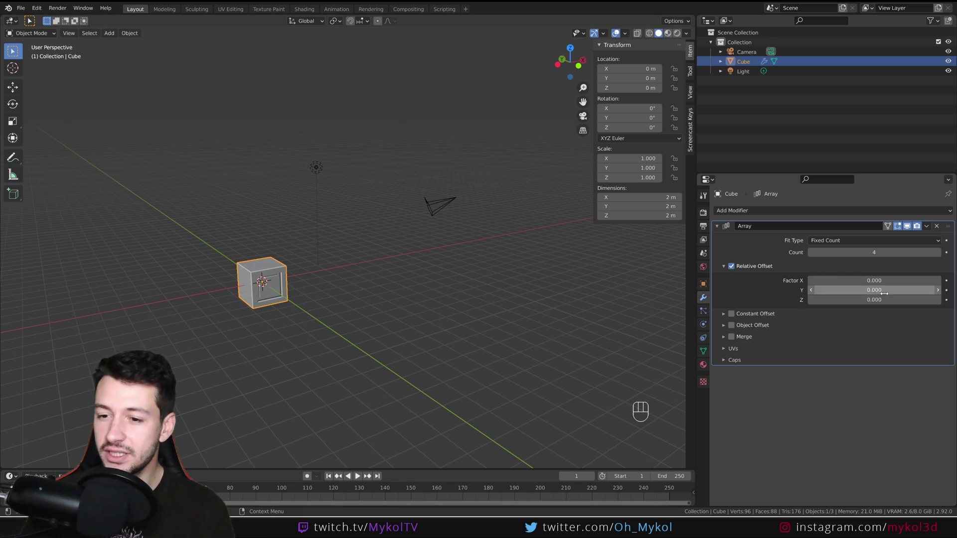
text(0.0)
key(BackSpace)
key(BackSpace)
key(BackSpace)
text(1.5)
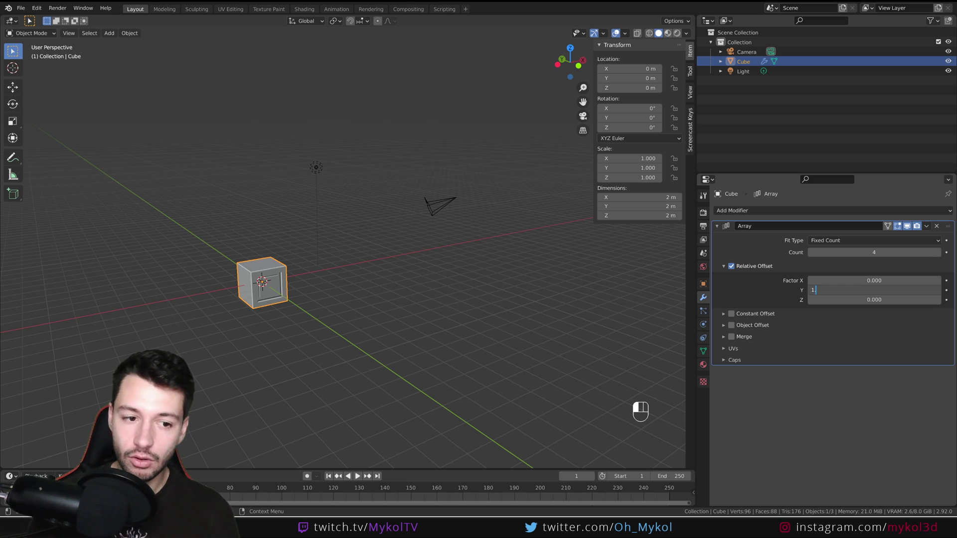
key(Return)
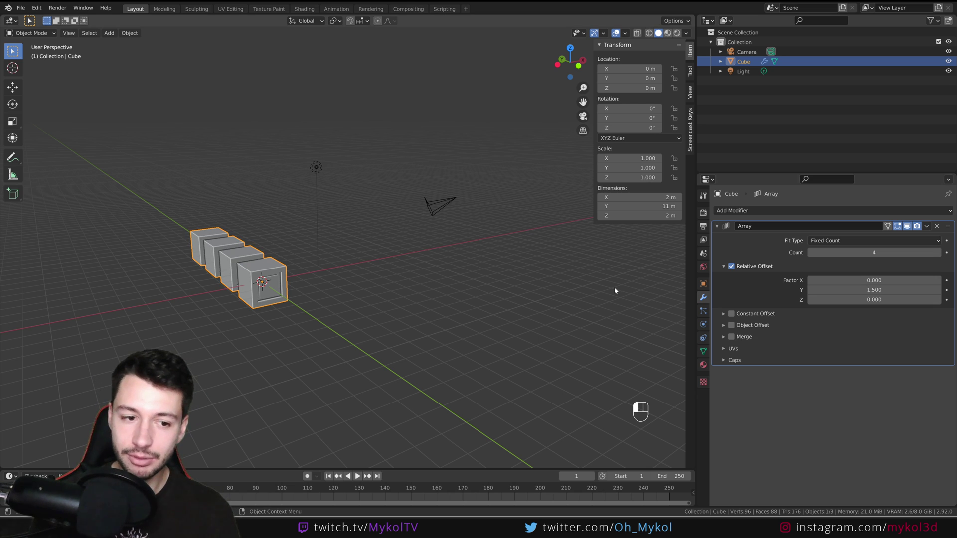
Stack the cubes vertically by resetting the relative offset Y factor to 0 and setting the Z factor to 2
click(861, 290)
click(865, 300)
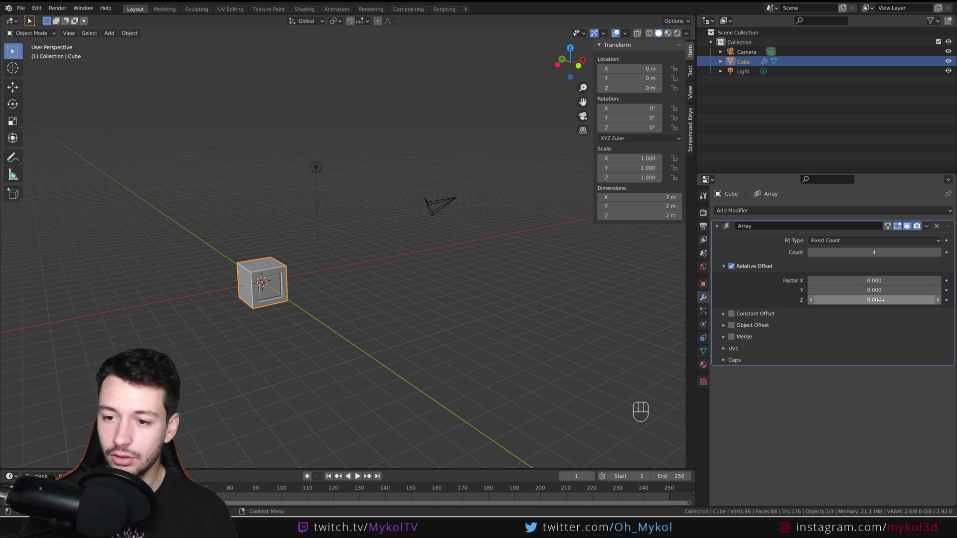
text(2)
key(Return)
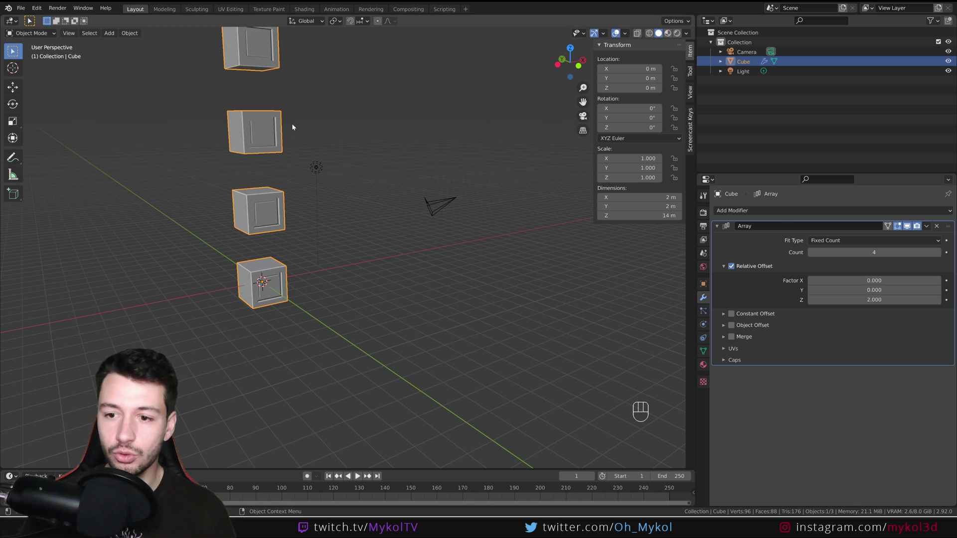
scroll(292, 123, down, 3)
shift+middle_drag(327, 188, 342, 224)
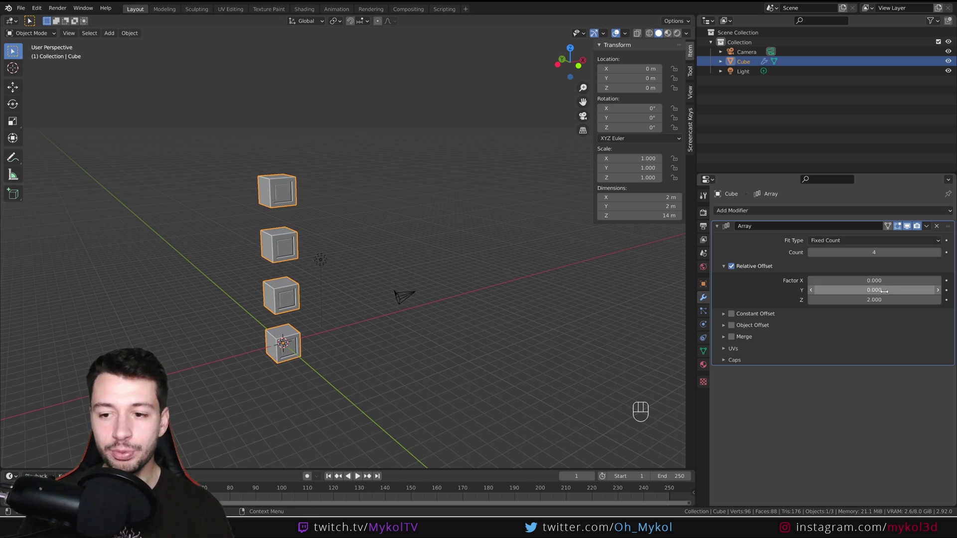
mouse_move(425, 353)
middle_down()
mouse_move(396, 341)
mouse_move(408, 348)
middle_up()
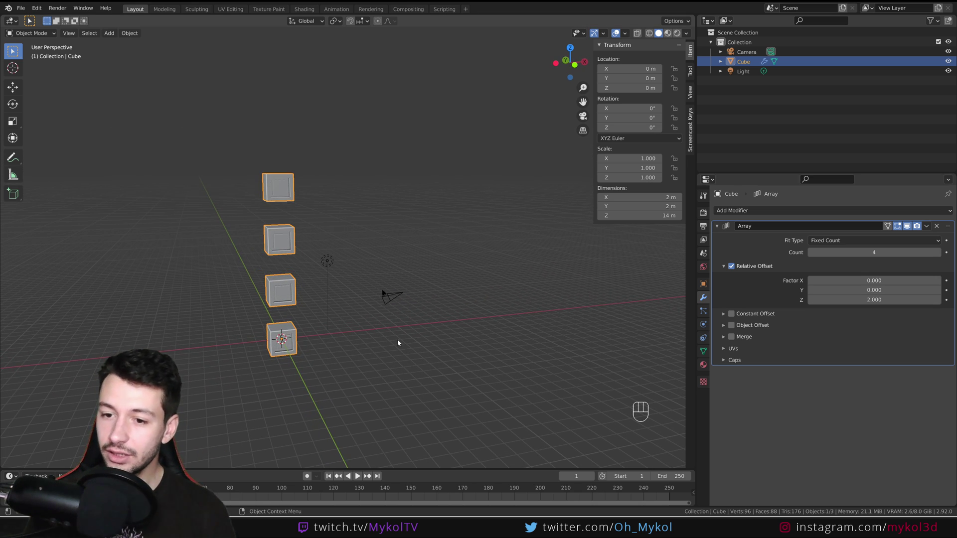
Arrange the cubes as a staircase by setting the relative offset X factor to 1 and the Z factor to 1
click(864, 280)
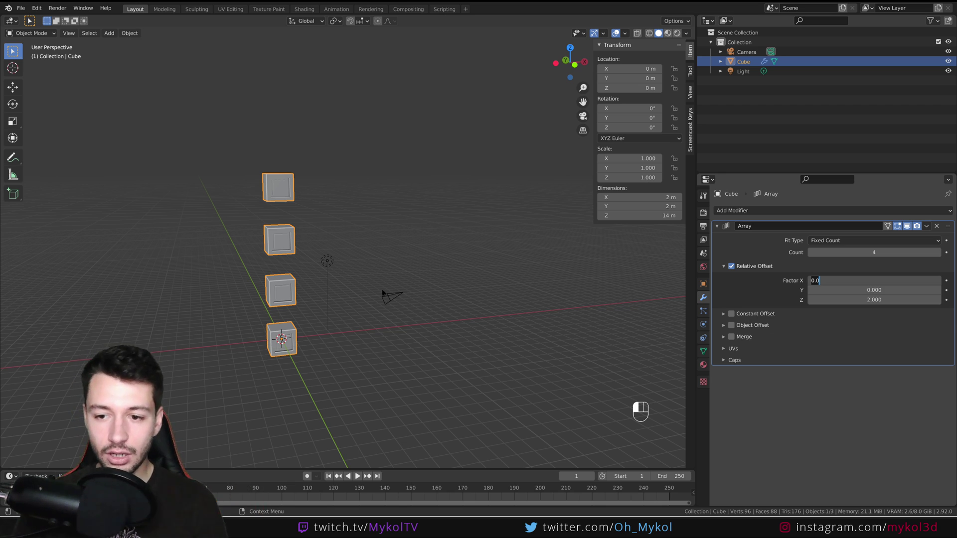
text(1)
click(634, 294)
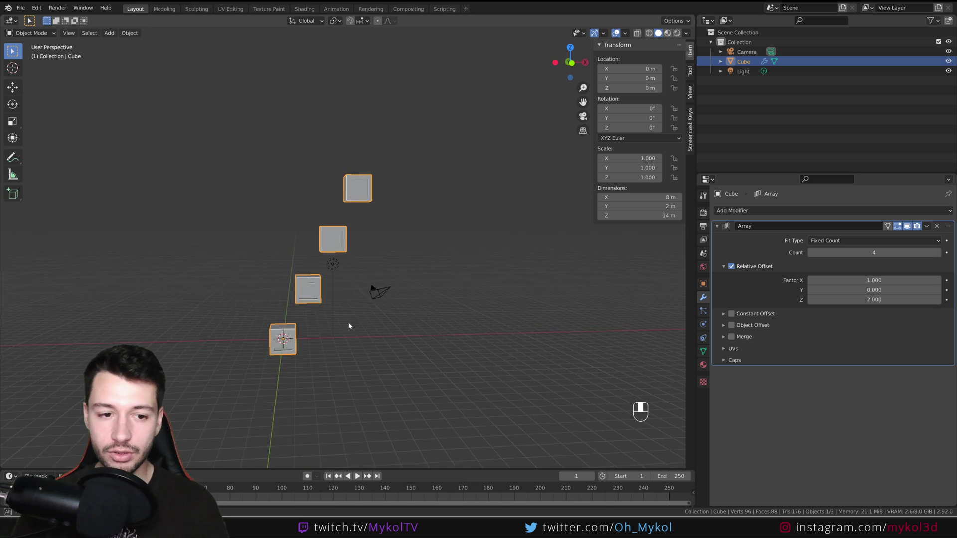
middle_drag(349, 325, 321, 326)
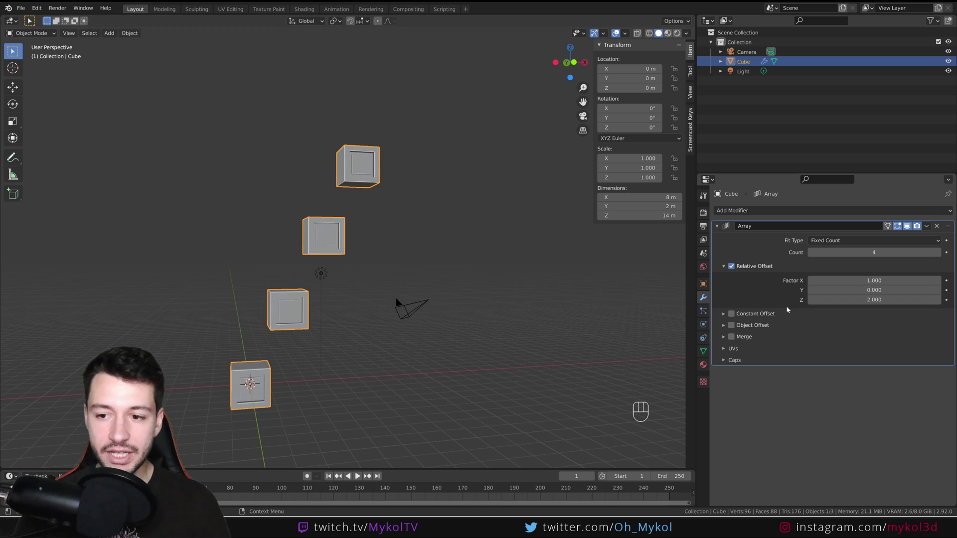
click(847, 299)
text(1)
click(287, 431)
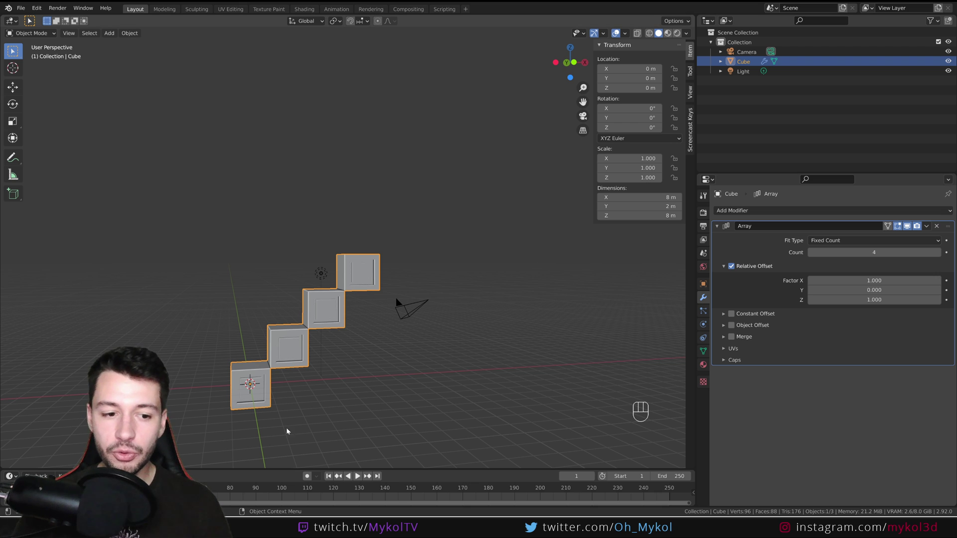
Scale down the selected inner panel face on the original cube's front in Edit Mode and return to Object Mode
middle_drag(345, 279, 341, 275)
scroll(319, 359, up, 2)
shift+middle_drag(329, 383, 405, 327)
scroll(389, 339, up, 2)
key(Tab)
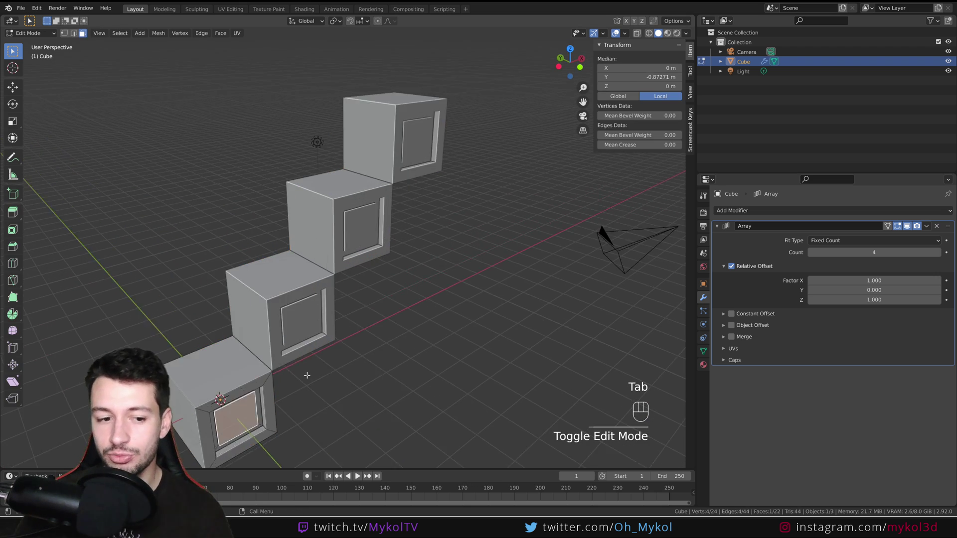
scroll(305, 374, up, 2)
shift+middle_drag(306, 374, 387, 248)
key(s)
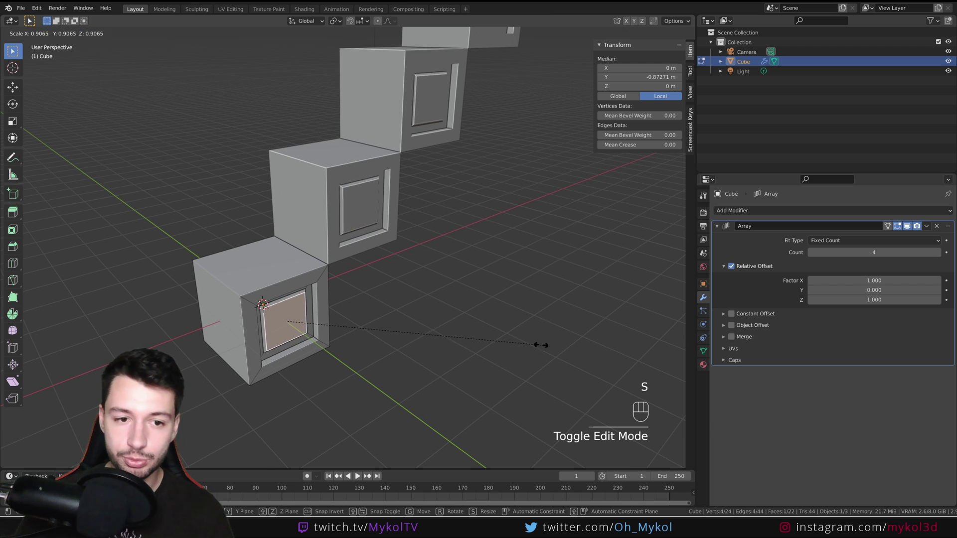
click(517, 343)
key(Tab)
middle_drag(517, 343, 468, 299)
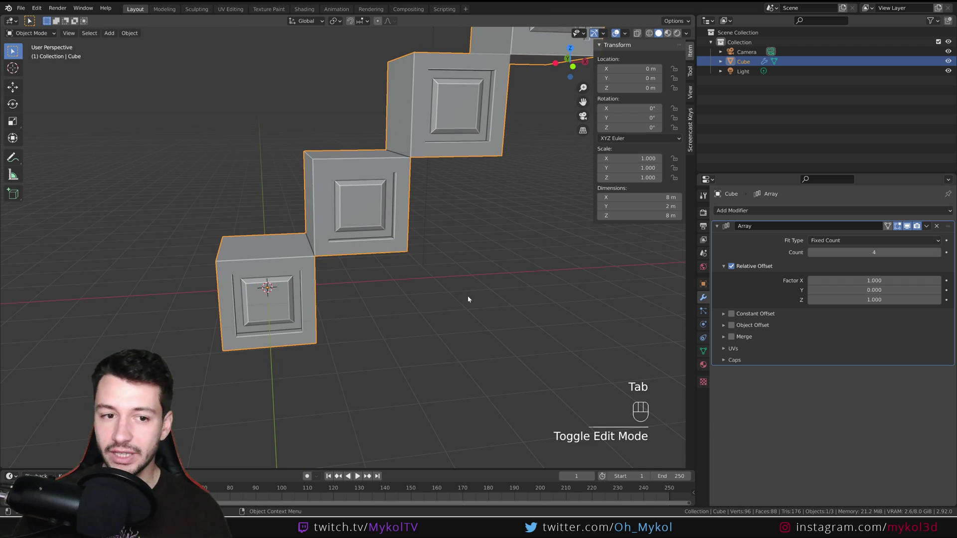
scroll(559, 94, down, 2)
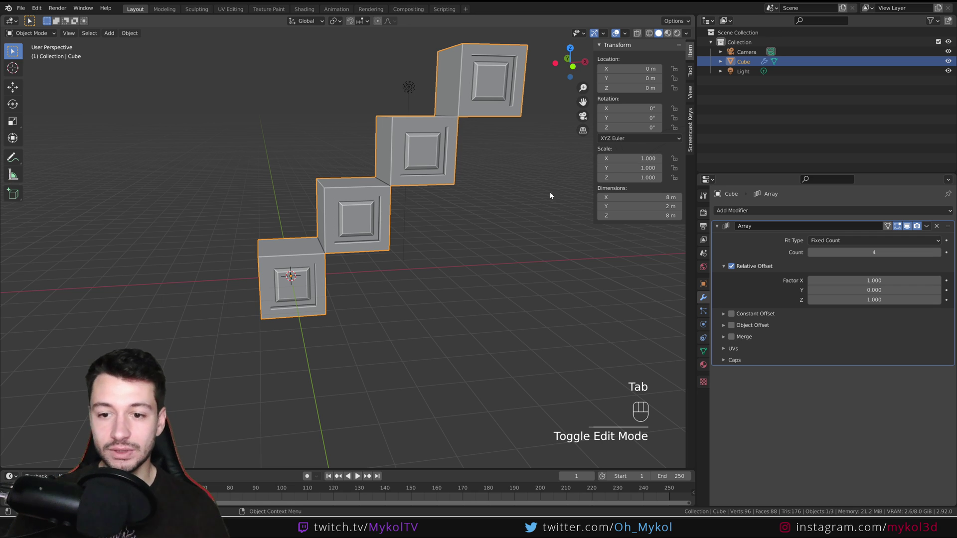
Disable the array's Relative Offset and enable Constant Offset with its distance settings expanded
click(731, 266)
click(724, 267)
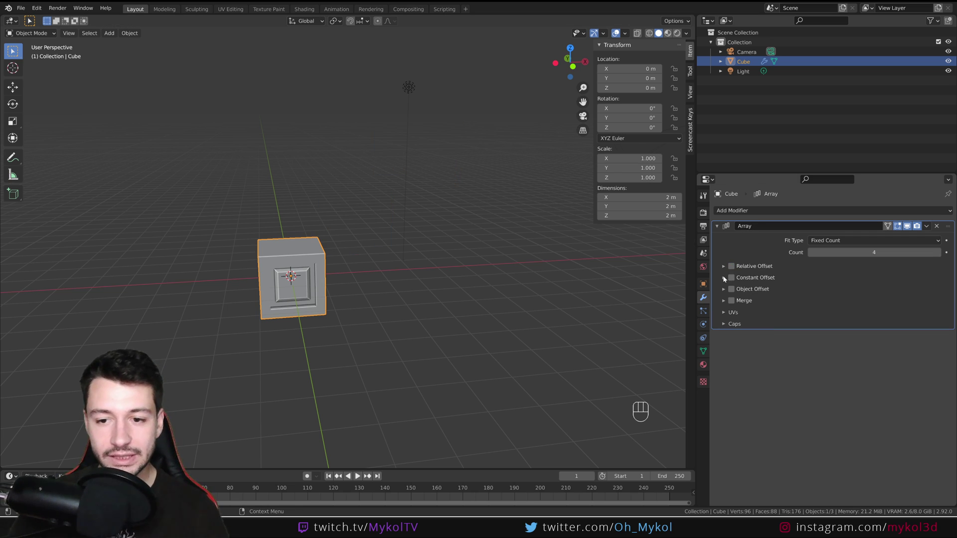
click(724, 277)
click(732, 278)
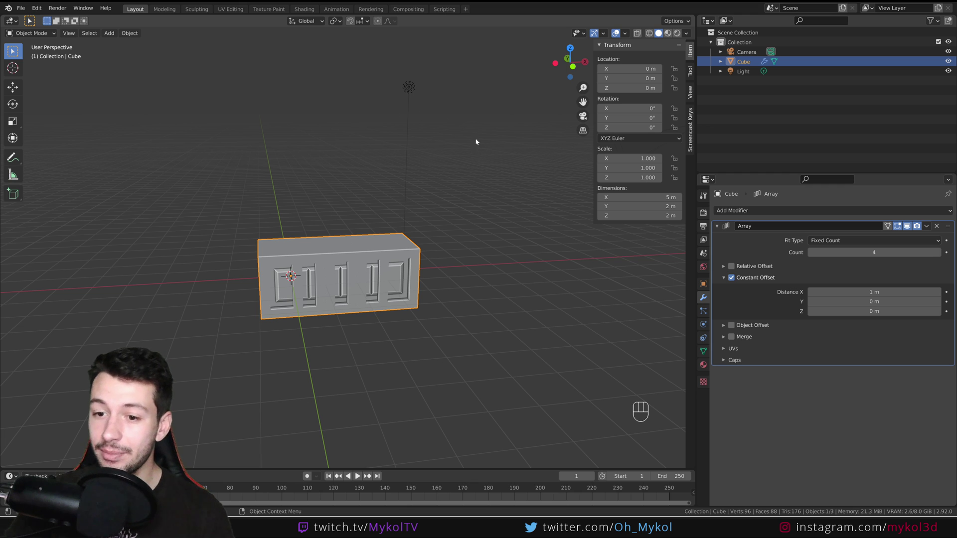
Set the constant offset's X distance to 2 m
click(874, 292)
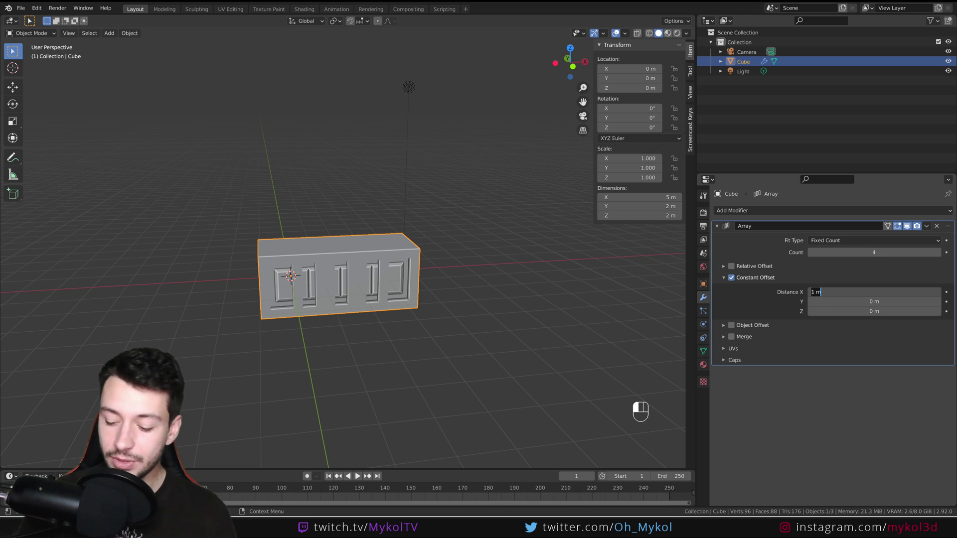
text(2)
key(Return)
middle_drag(439, 342, 417, 306)
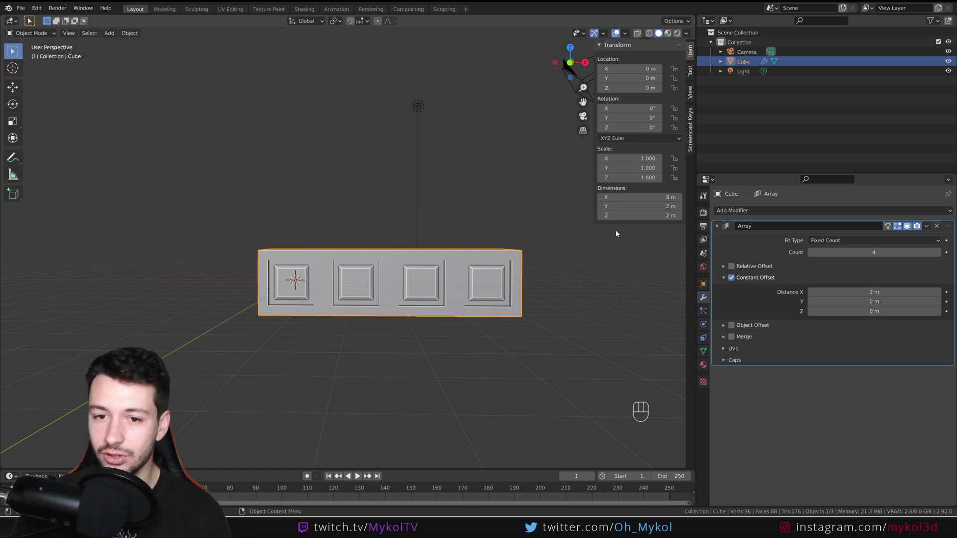
Space the arrayed cubes apart by setting the constant offset's X distance to 4 m
middle_drag(421, 279, 285, 252)
click(874, 292)
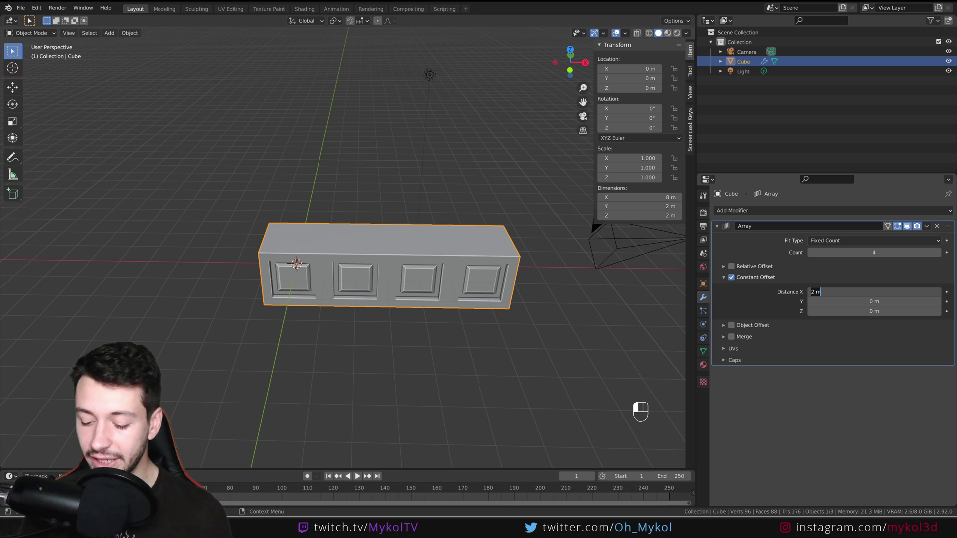
text(4)
key(Return)
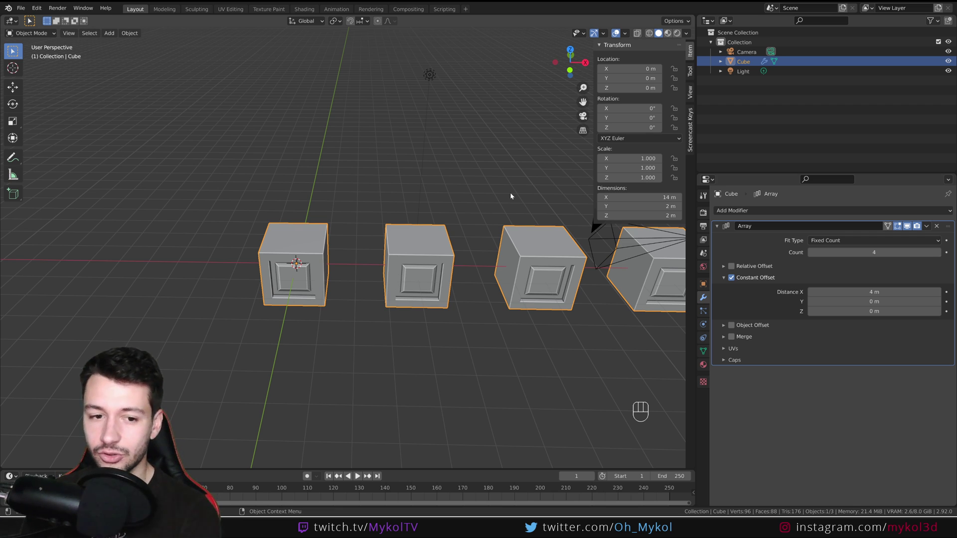
Try a 2 m Y distance on the array's constant offset and undo it
middle_drag(510, 196, 461, 313)
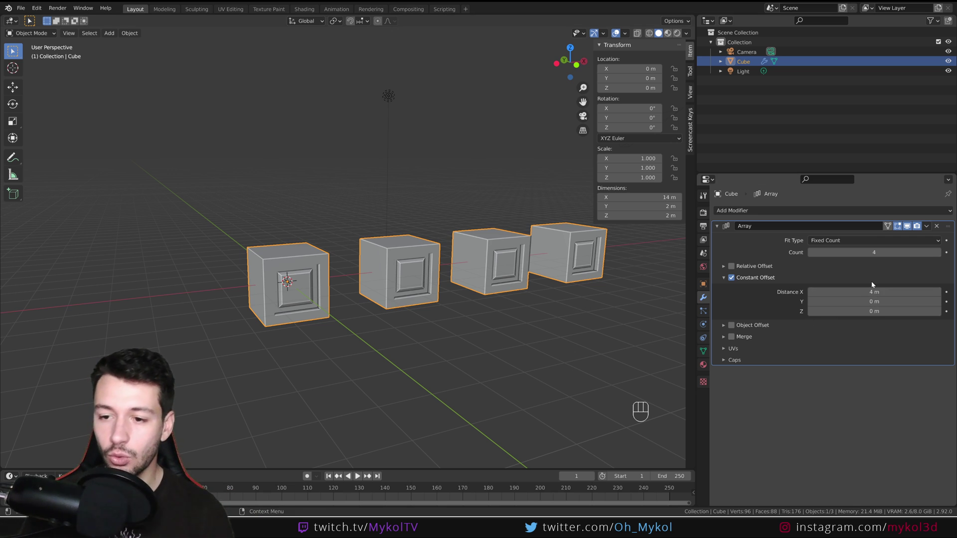
click(837, 301)
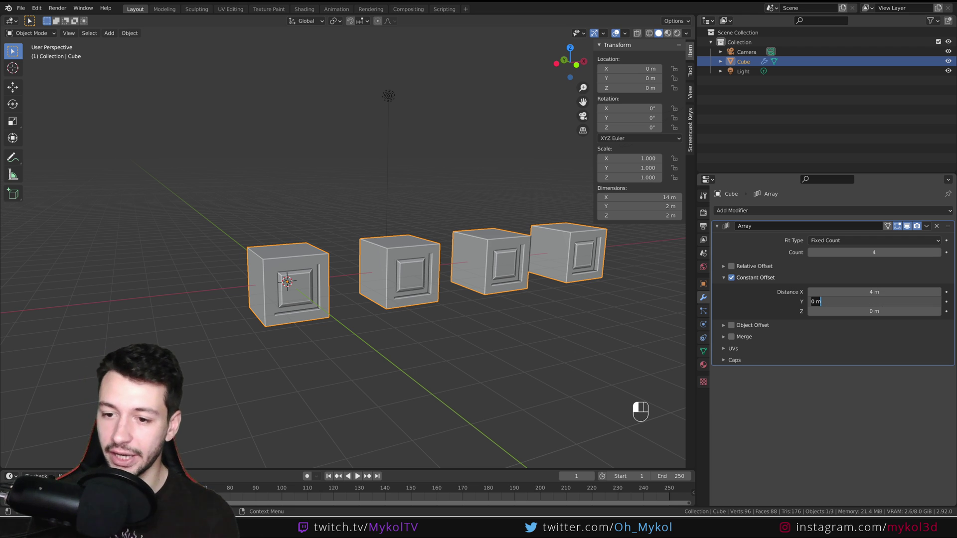
text(2)
key(Return)
middle_drag(428, 296, 230, 294)
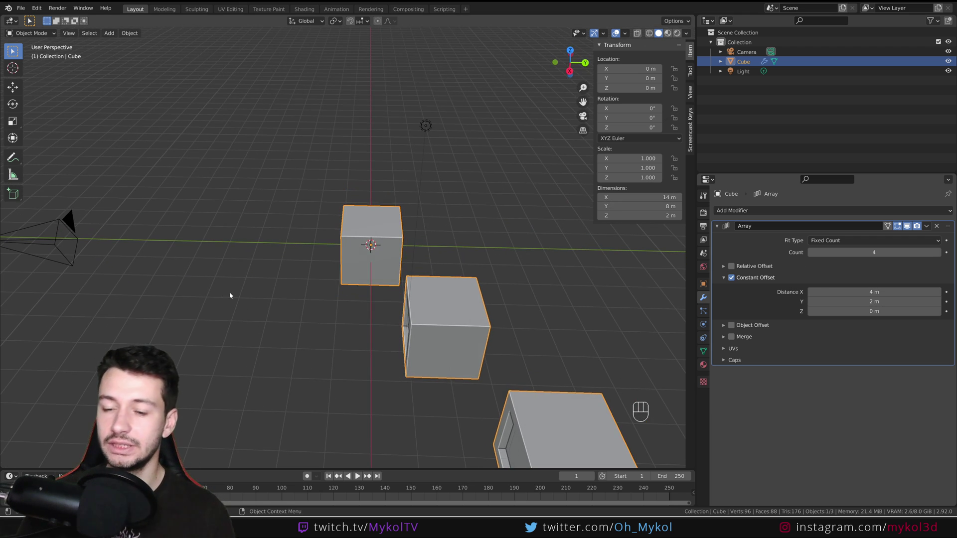
middle_drag(366, 326, 432, 300)
key(ctrl+z)
Expand the Relative Offset settings and enable Relative Offset together with Constant Offset to inspect the combined spacing
click(725, 267)
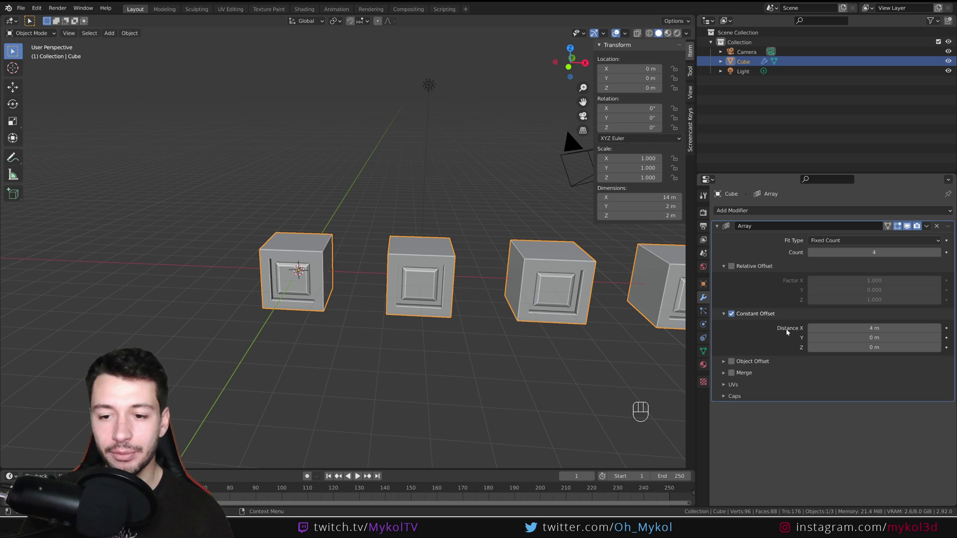
click(731, 266)
middle_drag(448, 299, 459, 304)
scroll(459, 304, down, 6)
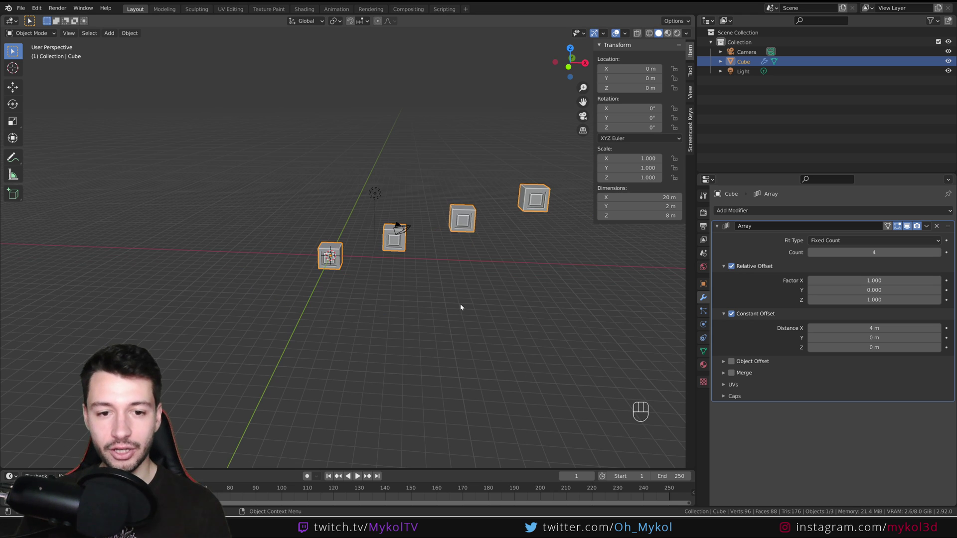
scroll(356, 276, up, 3)
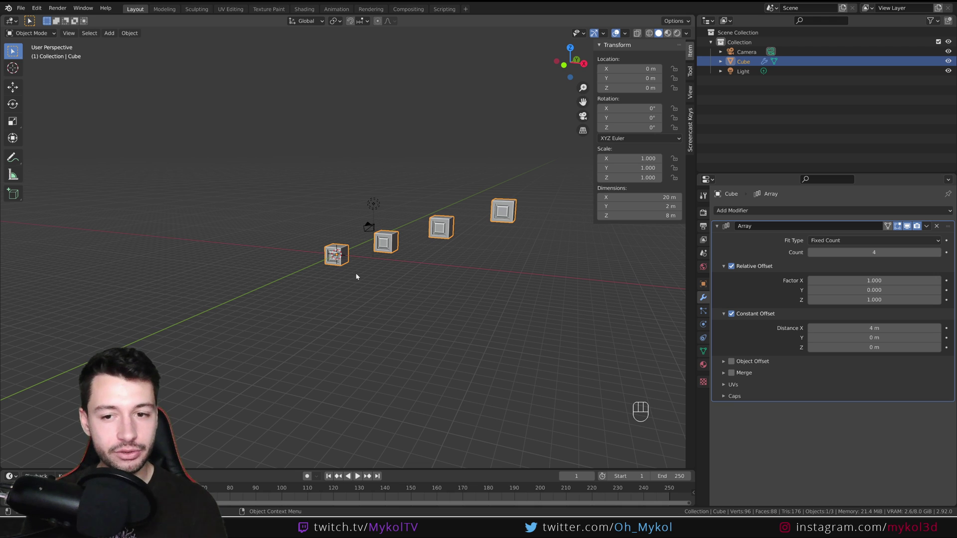
middle_drag(417, 244, 440, 260)
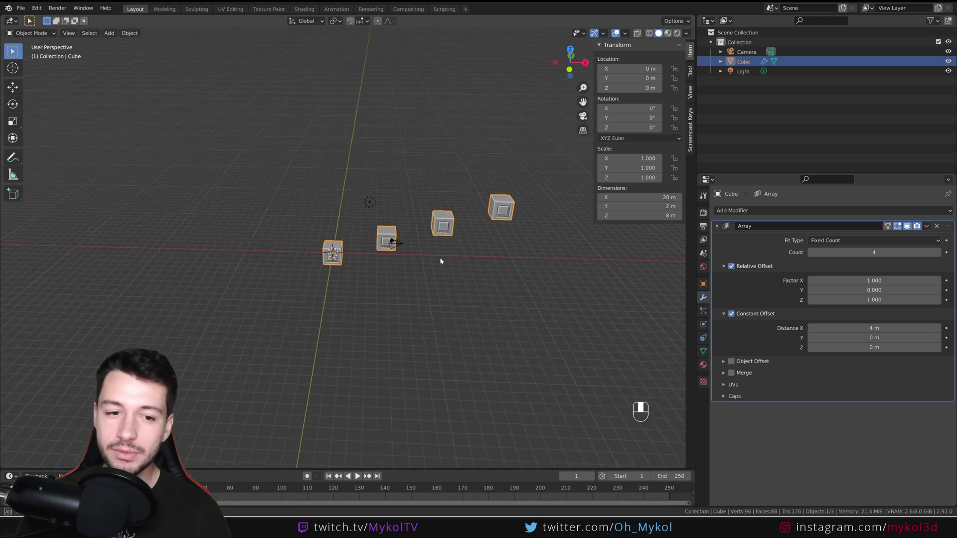
Disable both Relative Offset and Constant Offset on the array and collapse their settings
click(732, 267)
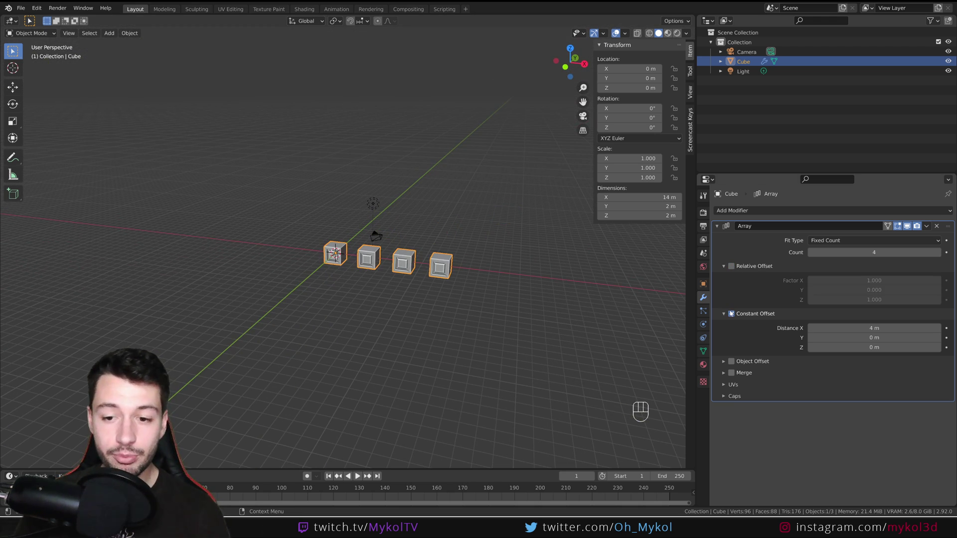
click(731, 314)
click(724, 313)
click(722, 265)
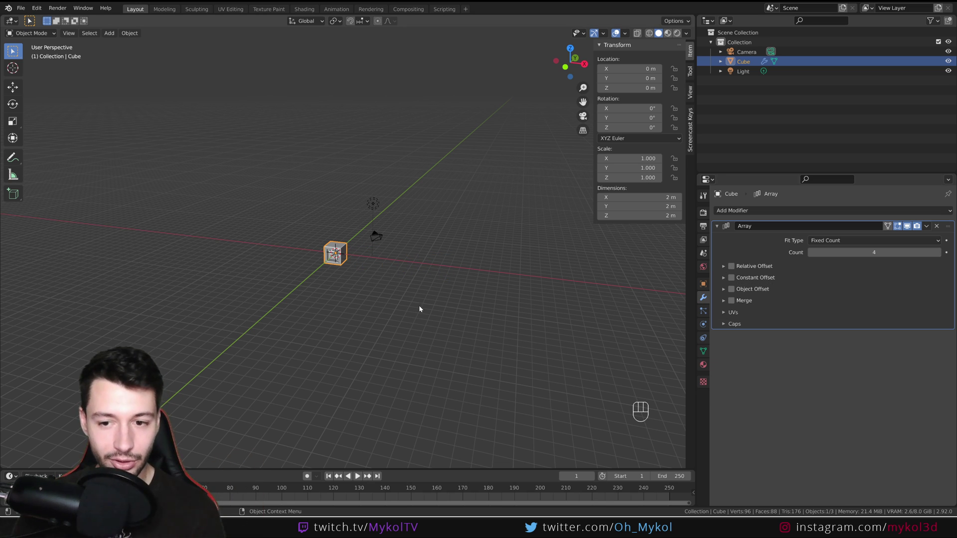
Expand the array's Object Offset settings and enable Object Offset
click(723, 289)
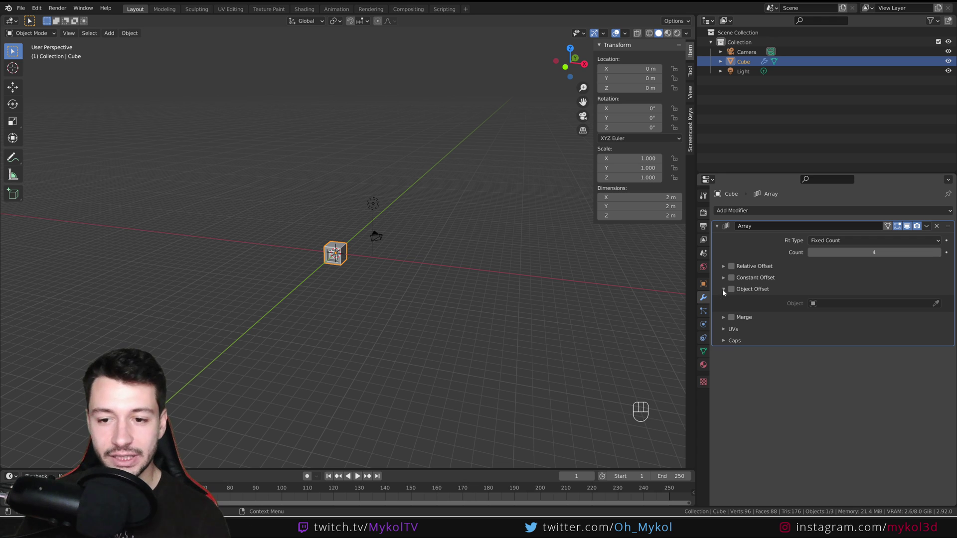
scroll(346, 249, up, 7)
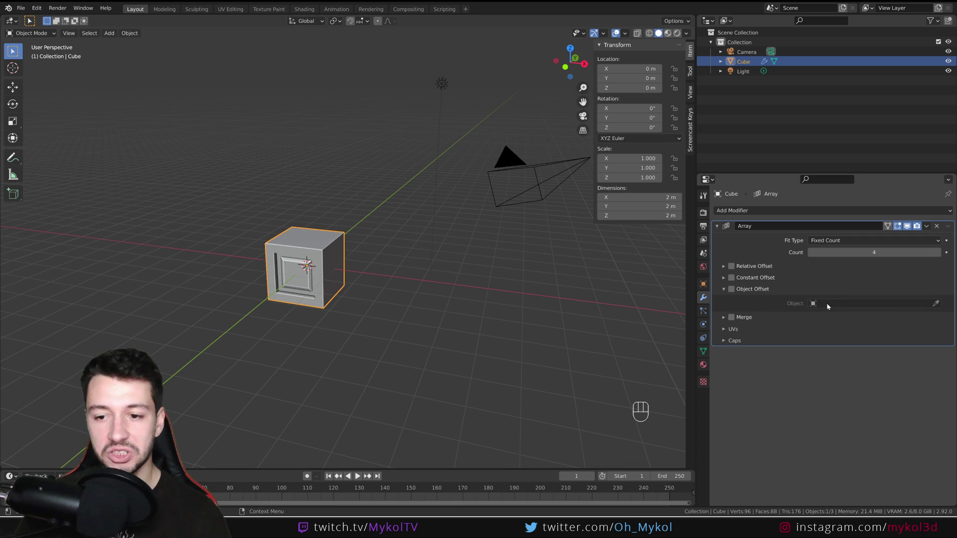
click(731, 290)
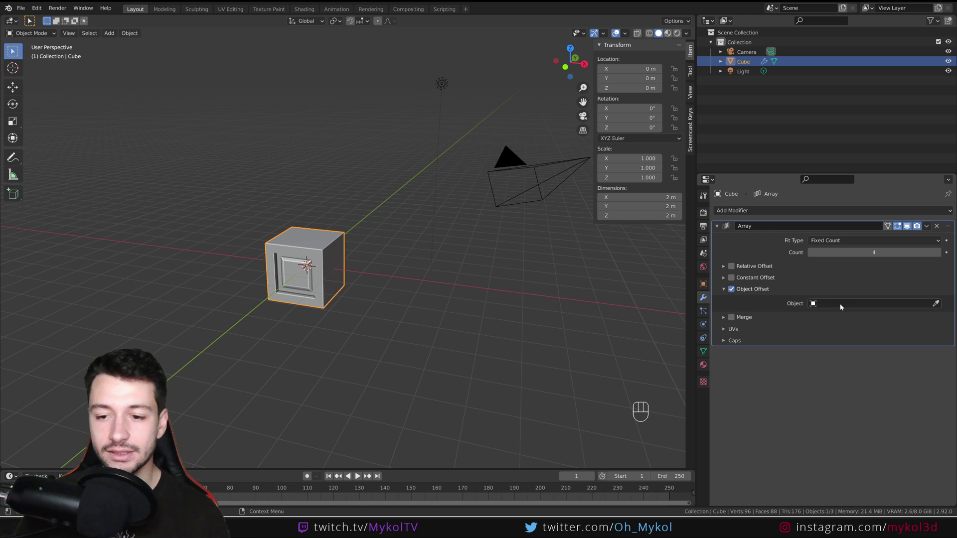
Add a Plain Axes empty at the world origin and show the scene in wireframe
middle_drag(401, 320, 431, 314)
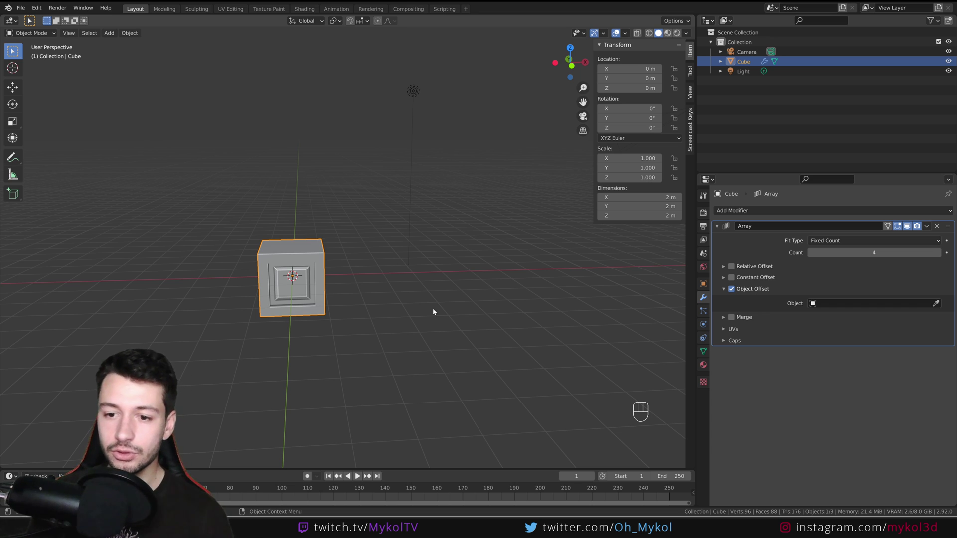
key(shift+a)
mouse_move(433, 312)
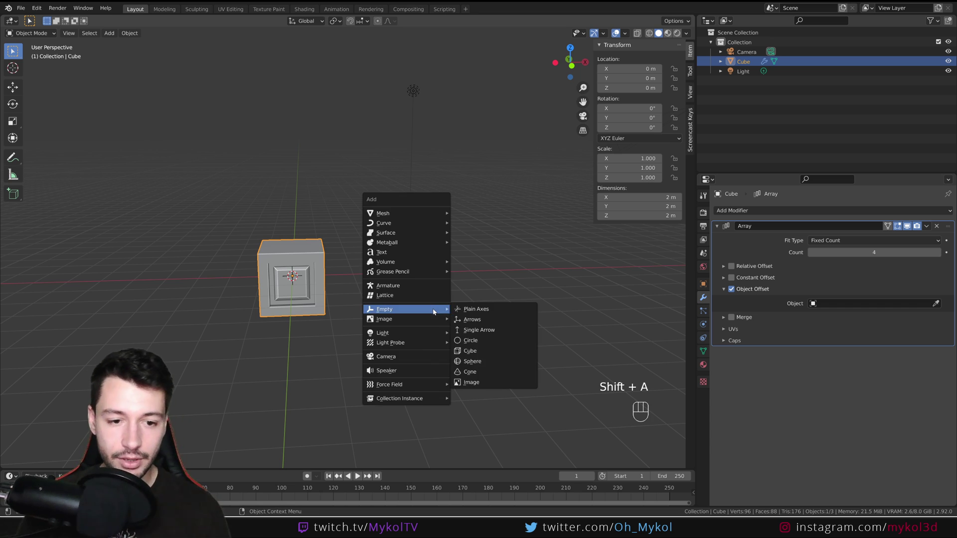
click(485, 312)
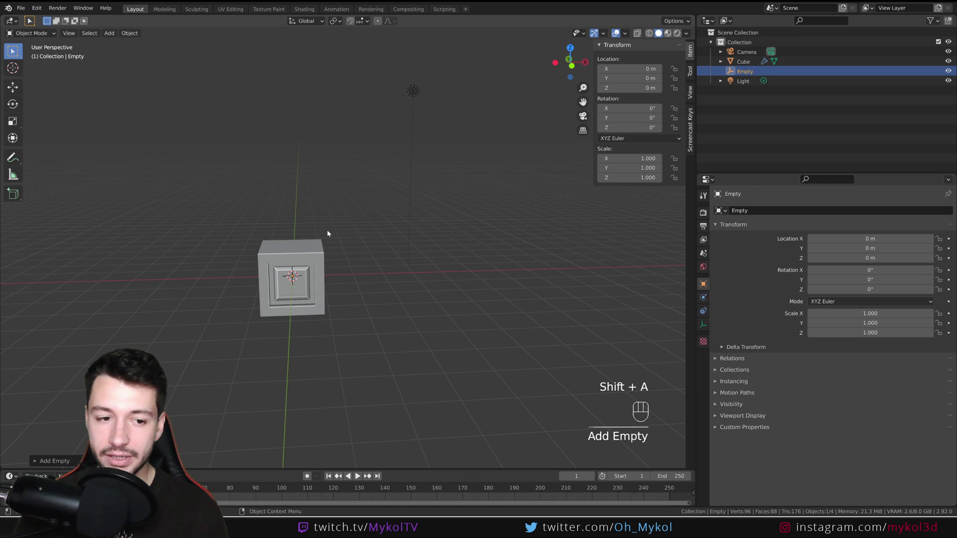
middle_drag(357, 279, 325, 294)
key(z)
click(276, 294)
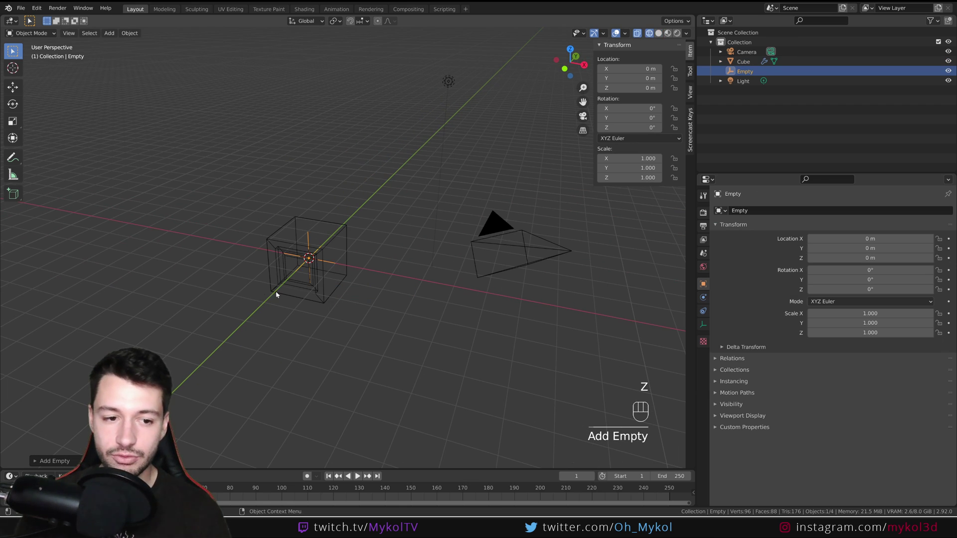
Select the cube and assign Empty as the object for its array's Object Offset
click(330, 244)
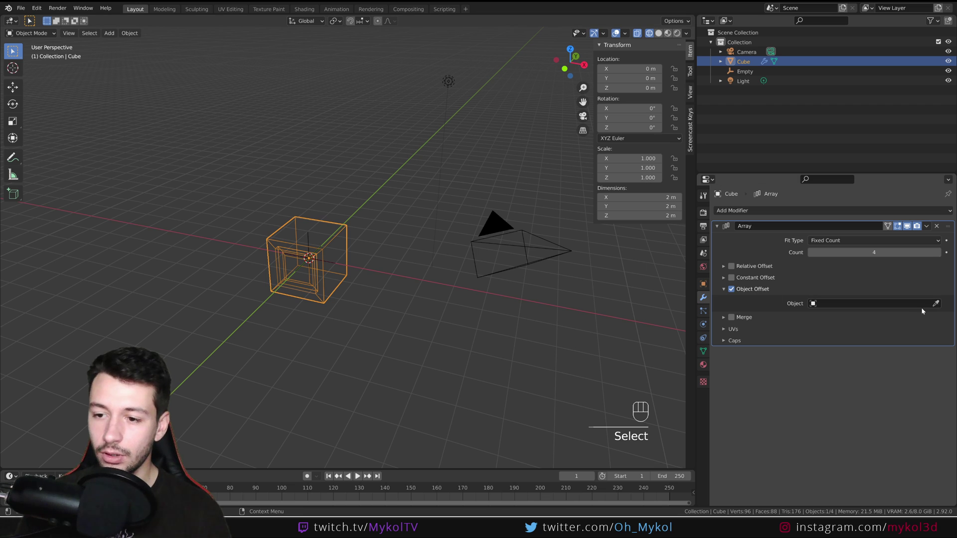
click(873, 304)
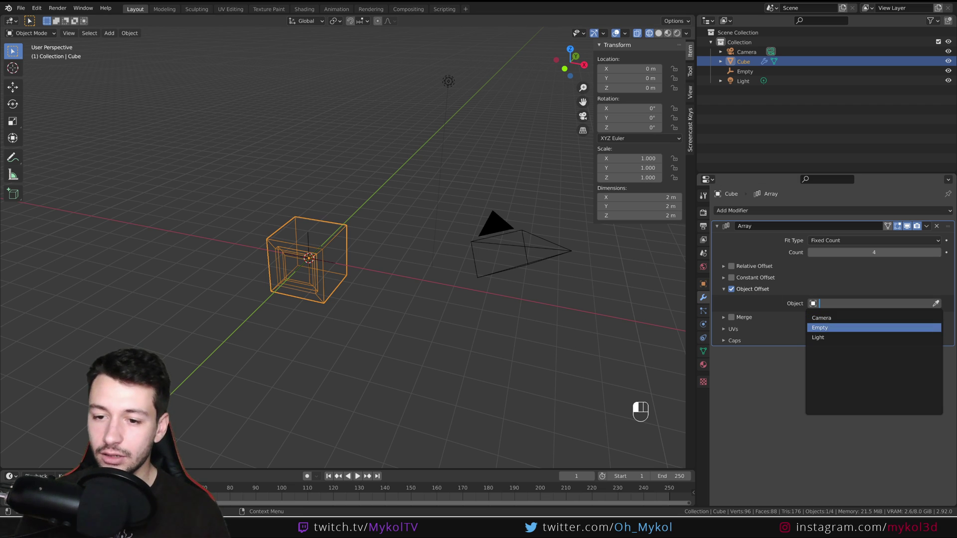
key(Return)
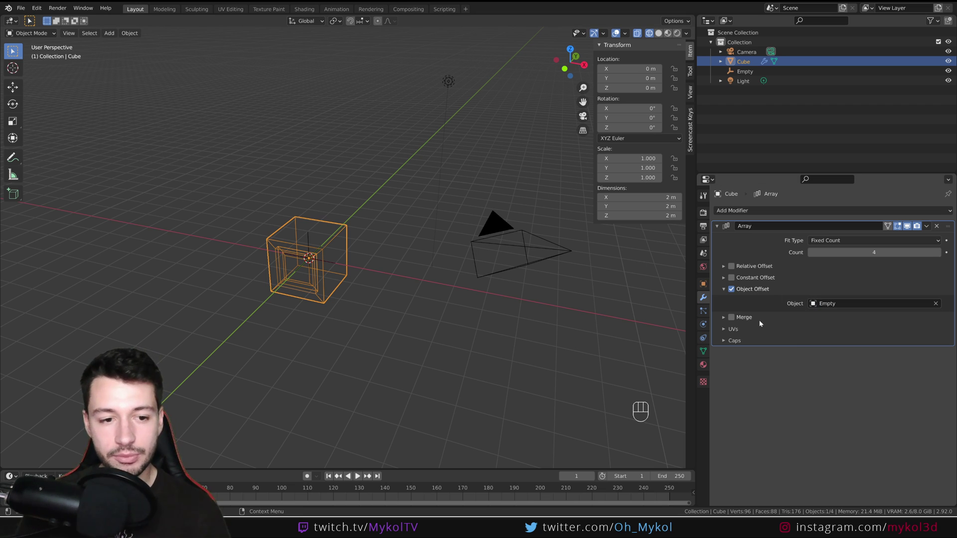
Select the empty inside the cube and switch the viewport to solid shading
key(z)
click(342, 270)
click(312, 257)
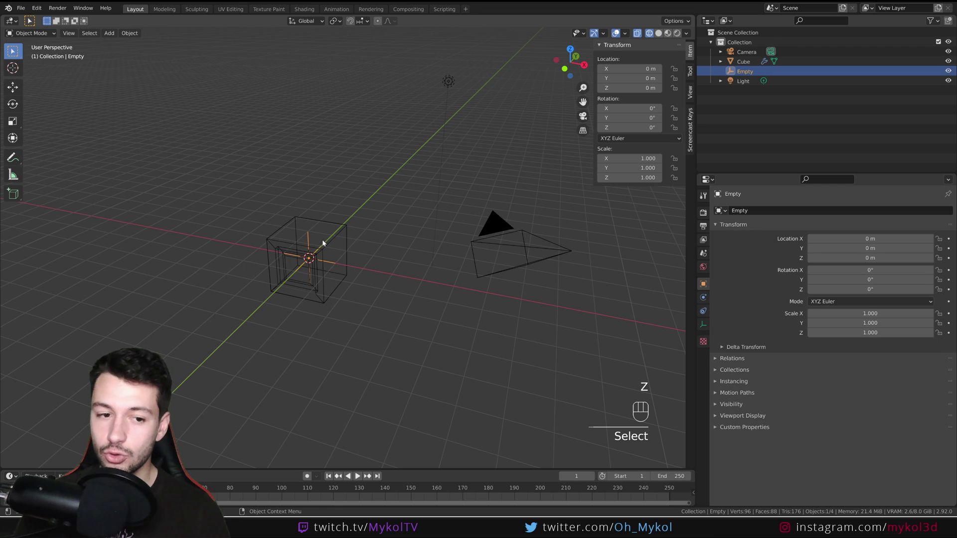
key(z)
key(6)
middle_drag(384, 311, 440, 310)
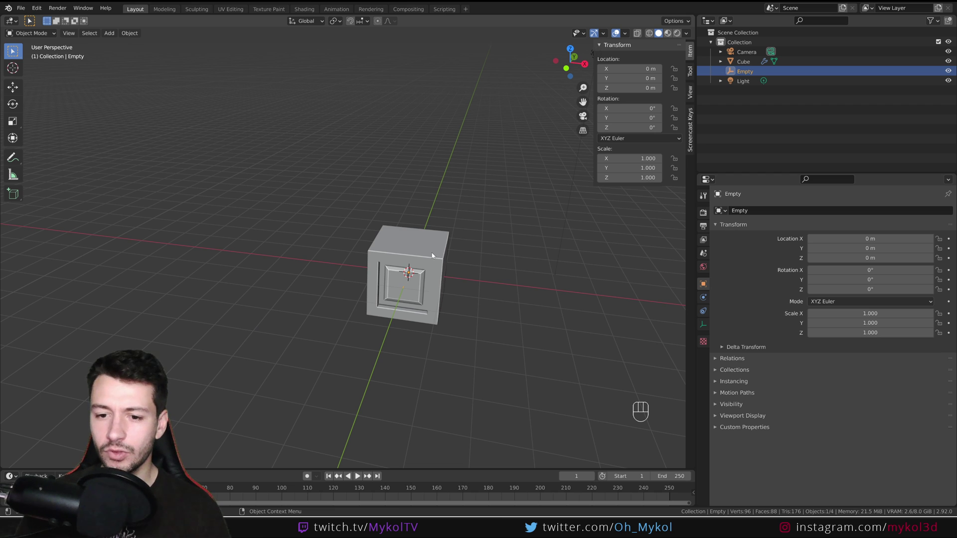
shift+middle_drag(459, 320, 405, 286)
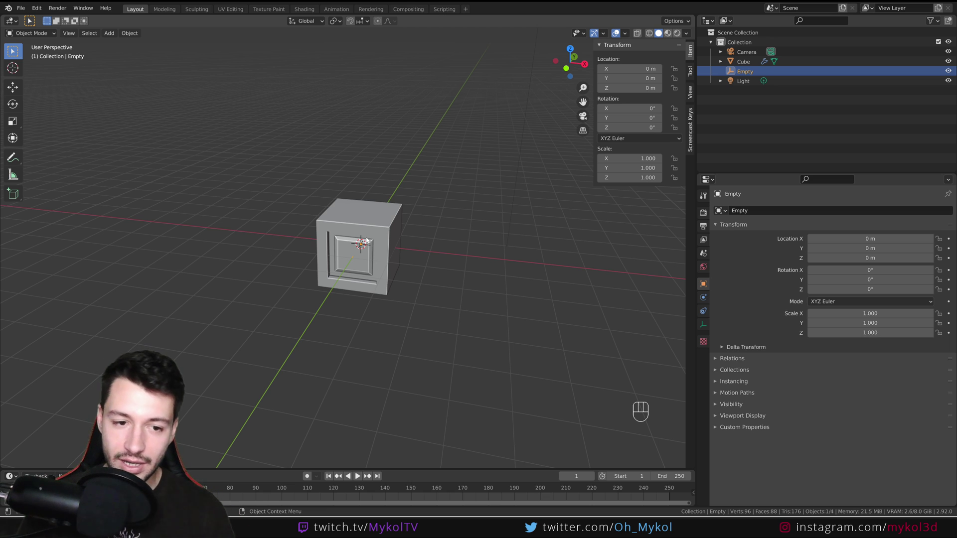
click(390, 245)
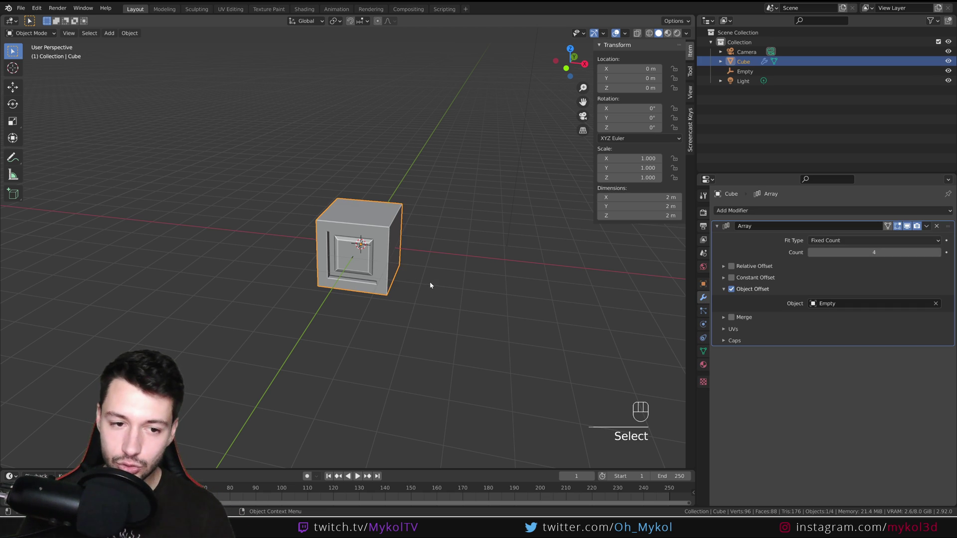
key(g)
right_click(318, 263)
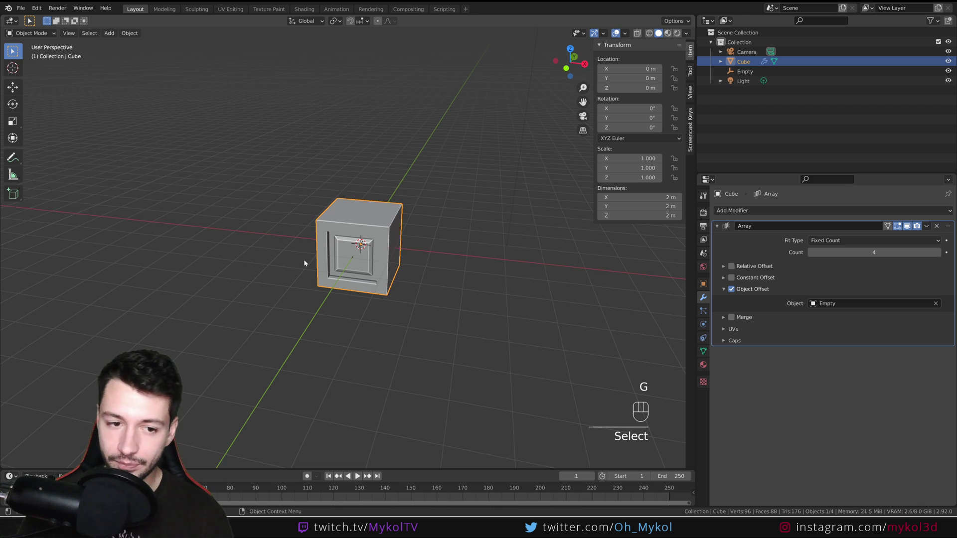
Select the empty through wireframe shading, return to solid shading, and move it 3 m along the X axis with snapping
key(z)
click(359, 254)
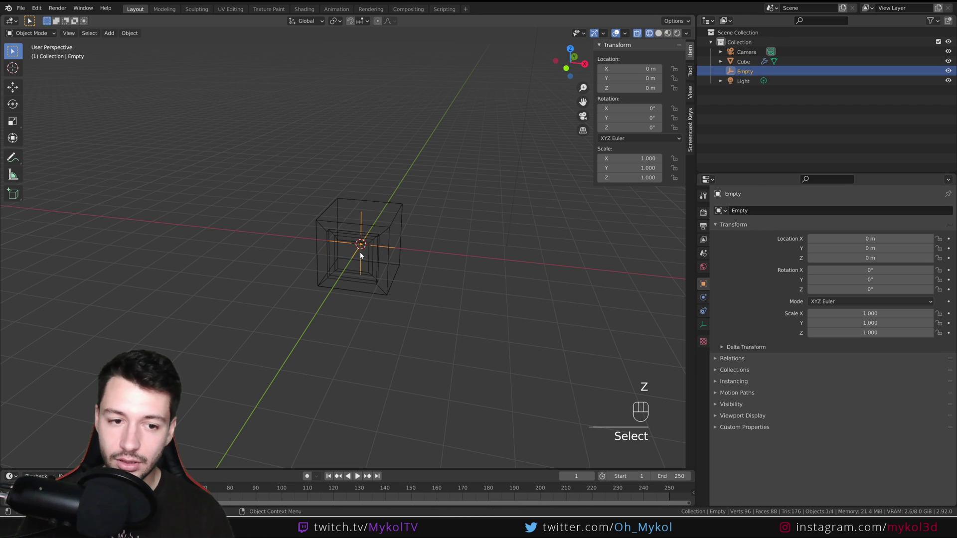
key(z)
click(427, 253)
key(g)
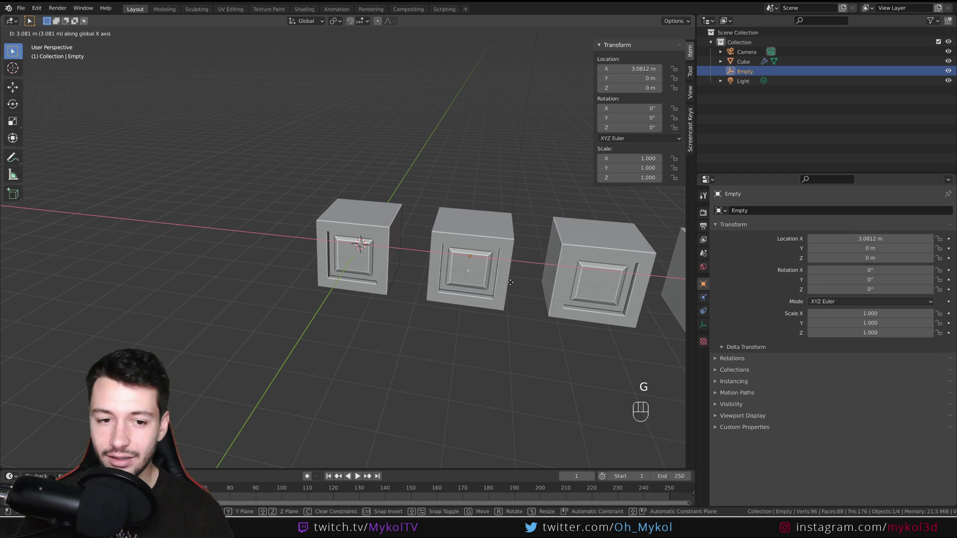
key(ctrl)
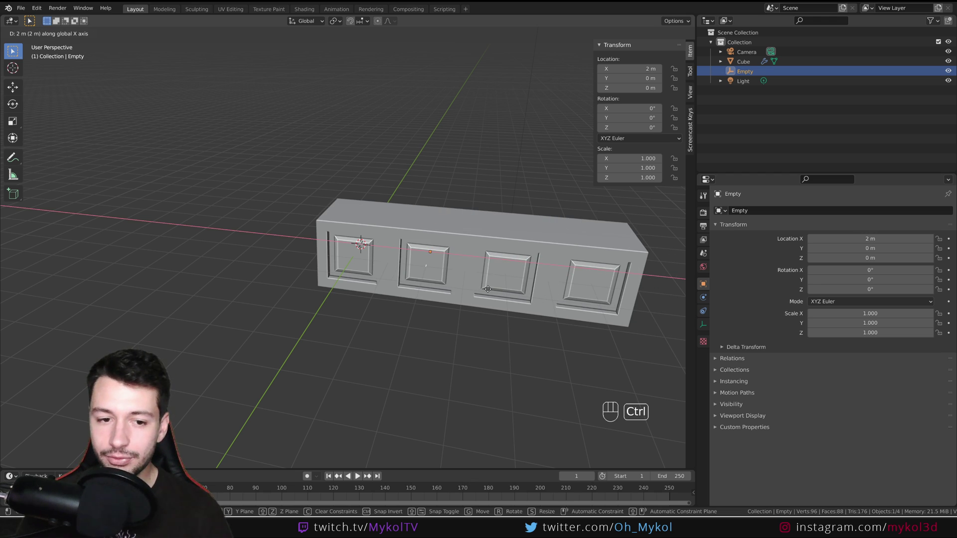
click(509, 297)
middle_drag(508, 297, 331, 268)
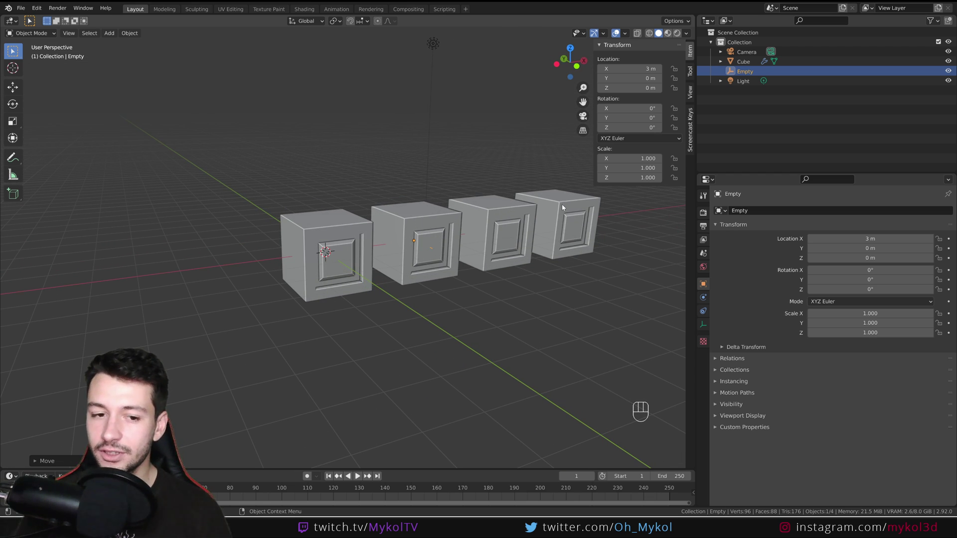
Annotate the spacing between the cubes' centres in a front wireframe view, undo the strokes, and restore solid shading in perspective
key(KP_1)
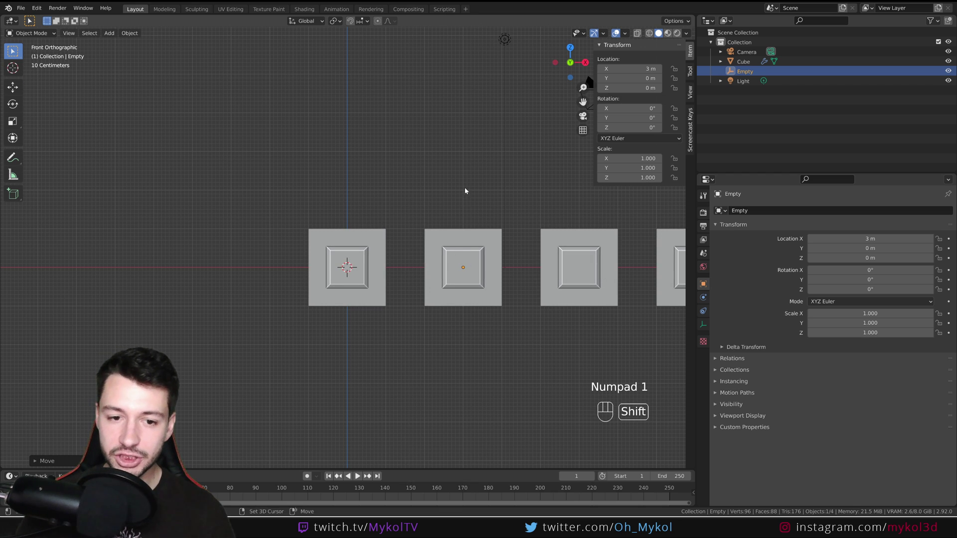
shift+middle_drag(462, 264, 435, 253)
key(z)
click(367, 258)
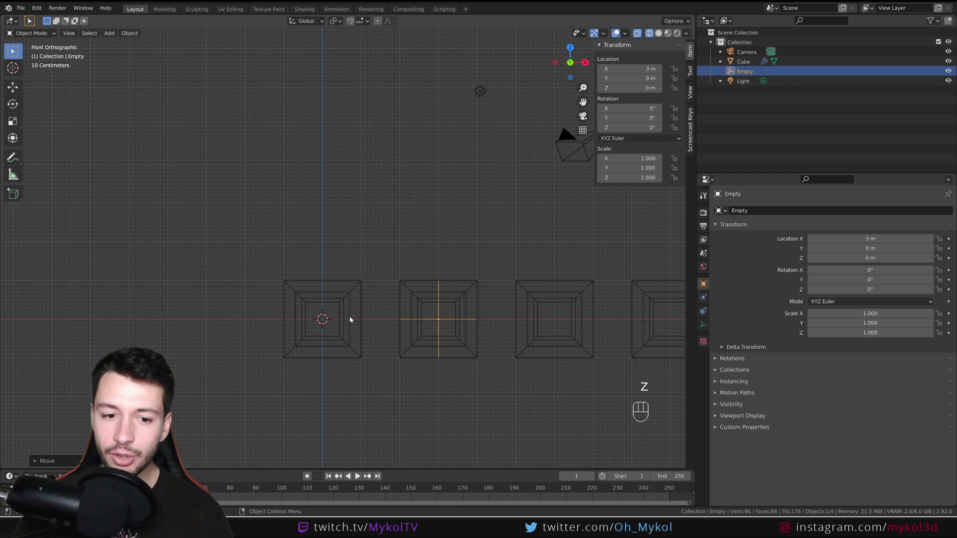
key(d)
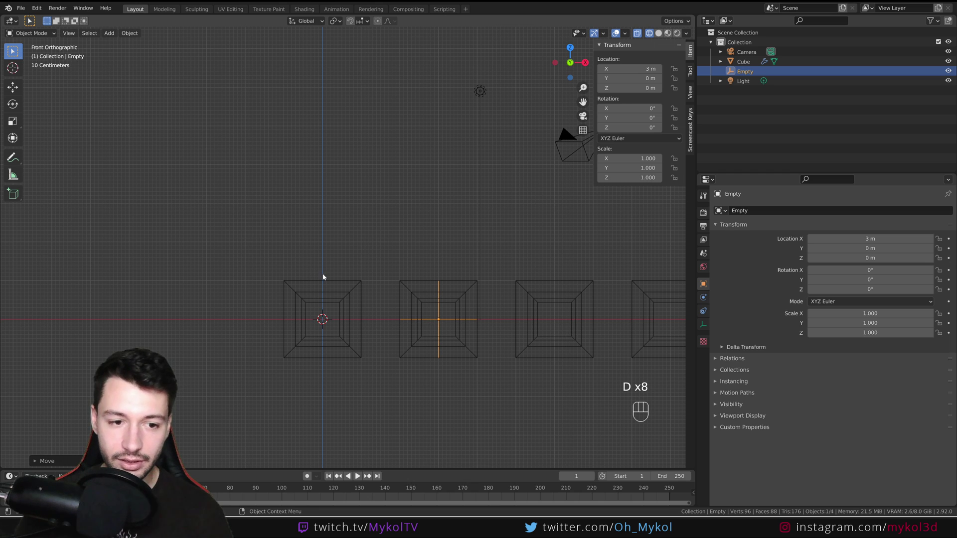
mouse_move(323, 273)
mouse_down()
mouse_move(358, 252)
mouse_move(441, 259)
mouse_move(439, 272)
mouse_move(441, 255)
mouse_move(524, 250)
mouse_move(658, 252)
mouse_move(673, 267)
mouse_up()
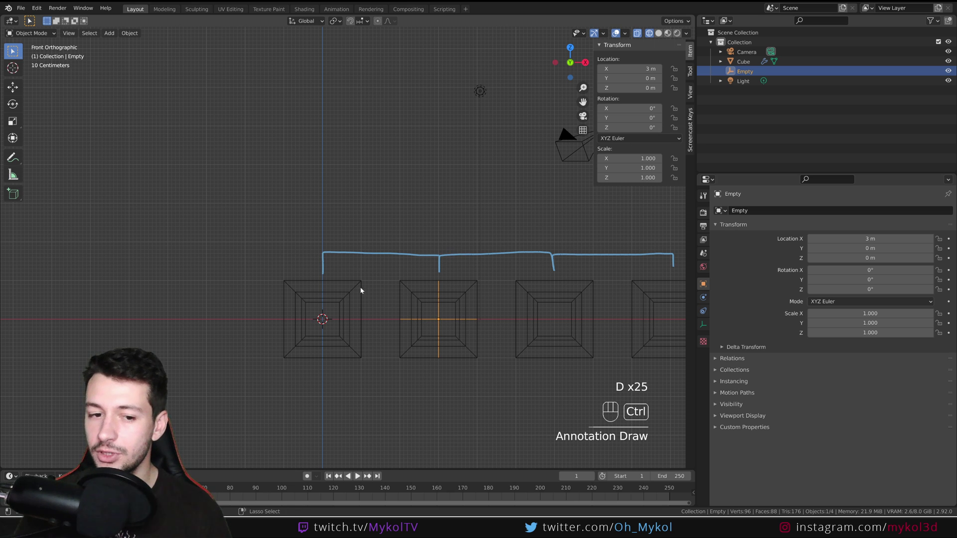
key(ctrl+z)
key(ctrl+z)
key(ctrl+z)
middle_drag(372, 321, 480, 359)
key(z)
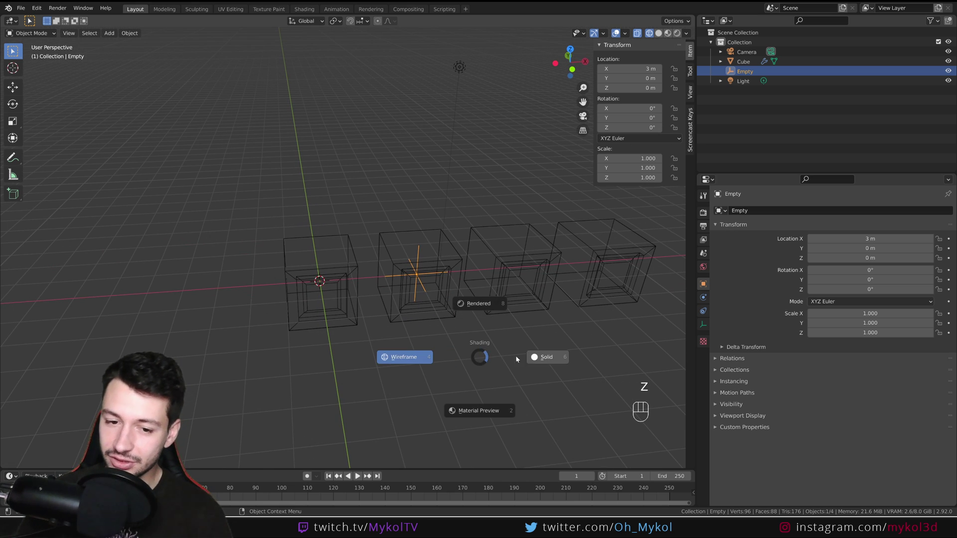
click(519, 358)
Set the cube's array count to 10 and select the empty inside the second cube
shift+middle_drag(549, 359, 448, 349)
click(544, 269)
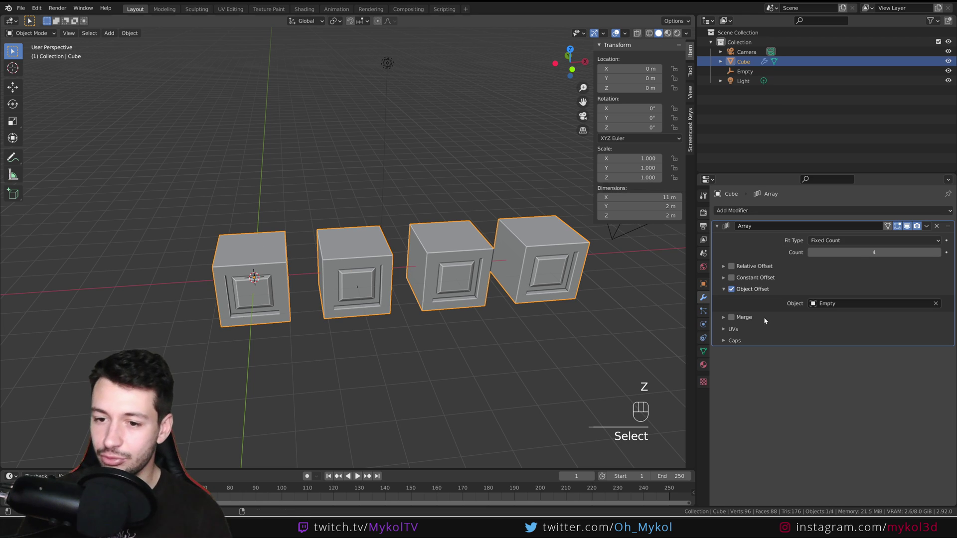
click(847, 252)
text(1)
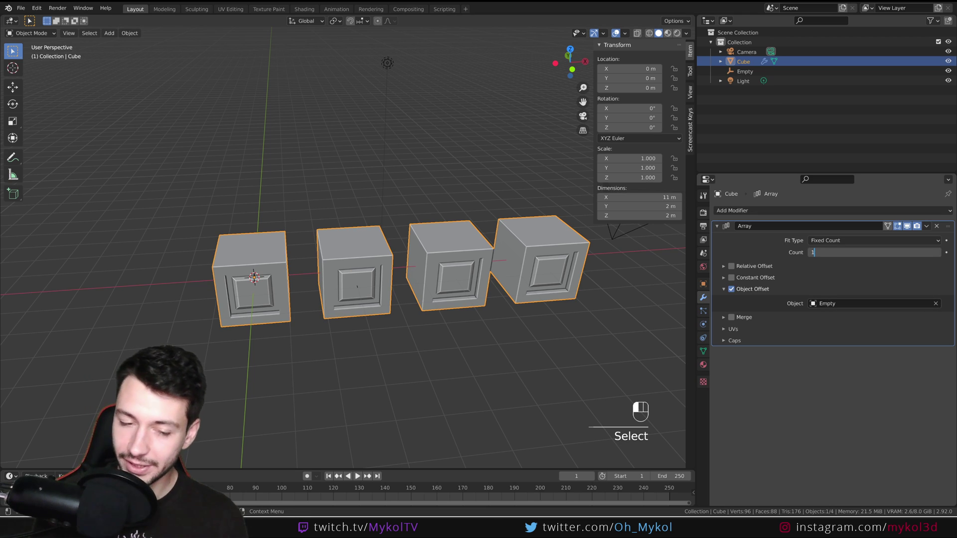
text(0)
key(Return)
click(357, 287)
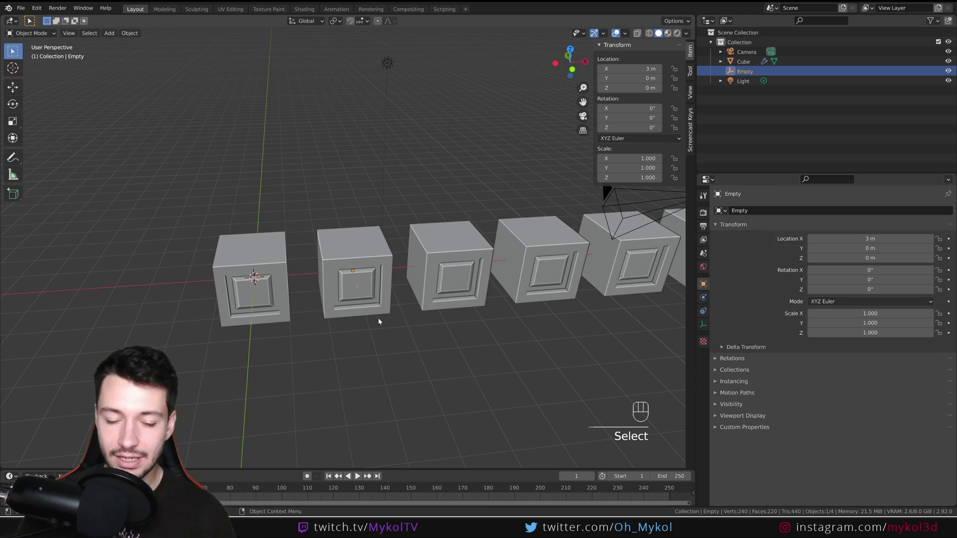
middle_drag(378, 321, 397, 321)
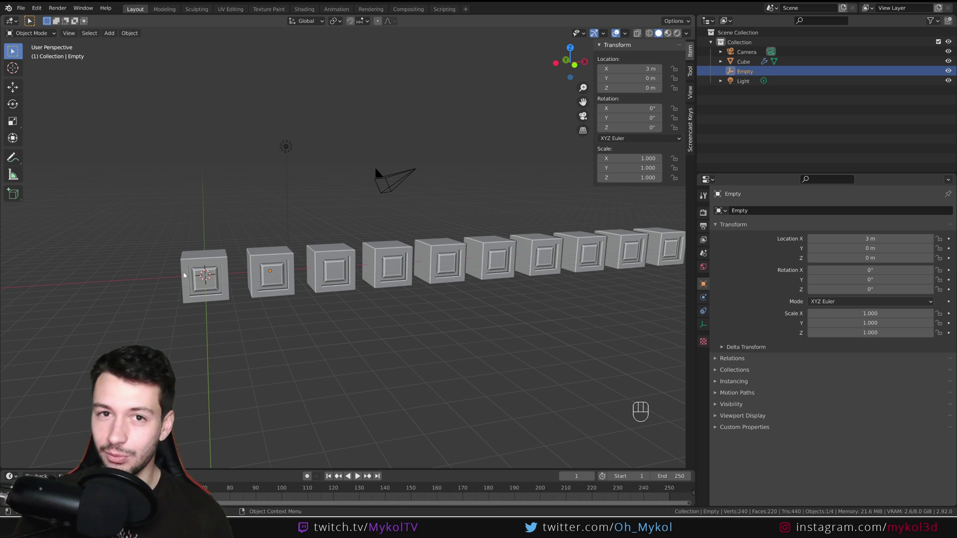
Try moving the empty along the X axis to change the spacing between the cubes
key(g)
key(x)
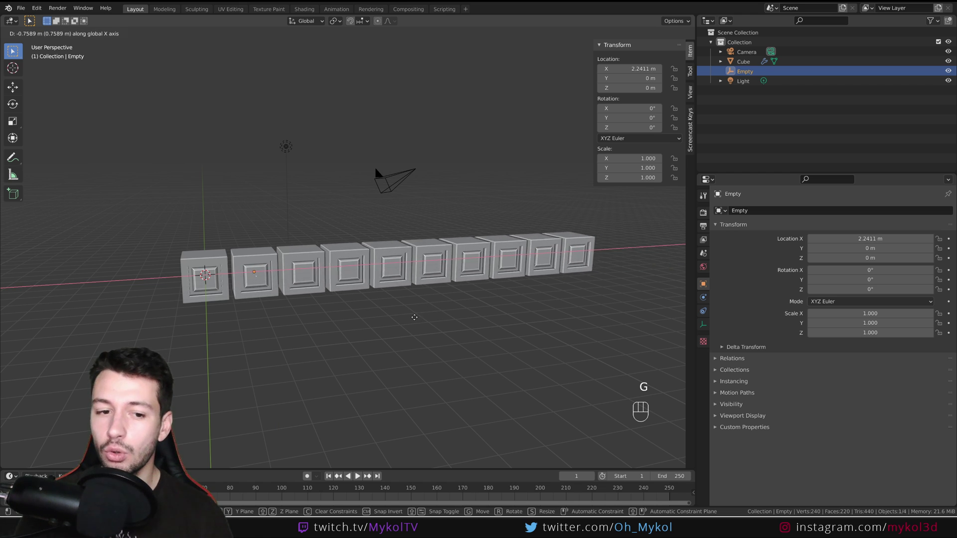
right_click(438, 331)
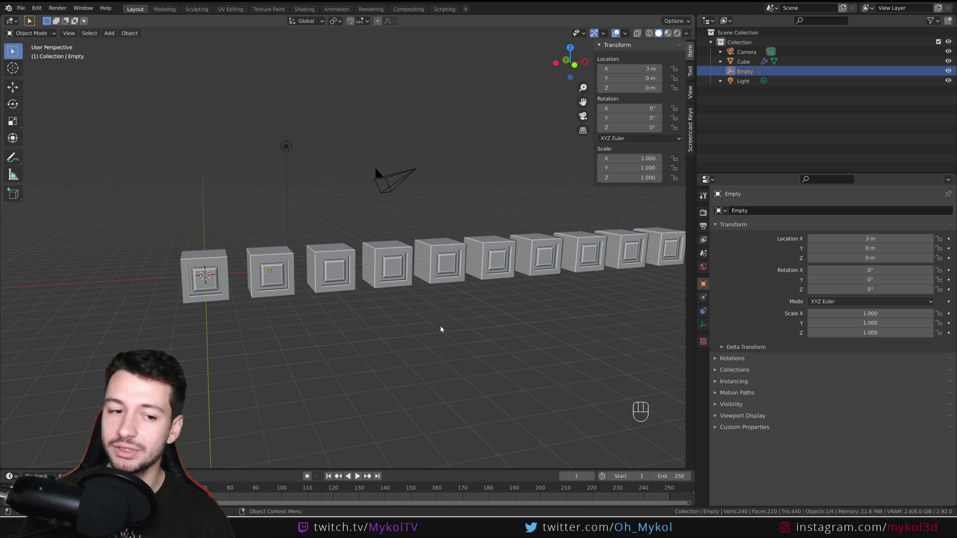
Scale the empty uniformly down to about 0.854 so each array copy shrinks progressively
middle_drag(331, 285, 171, 281)
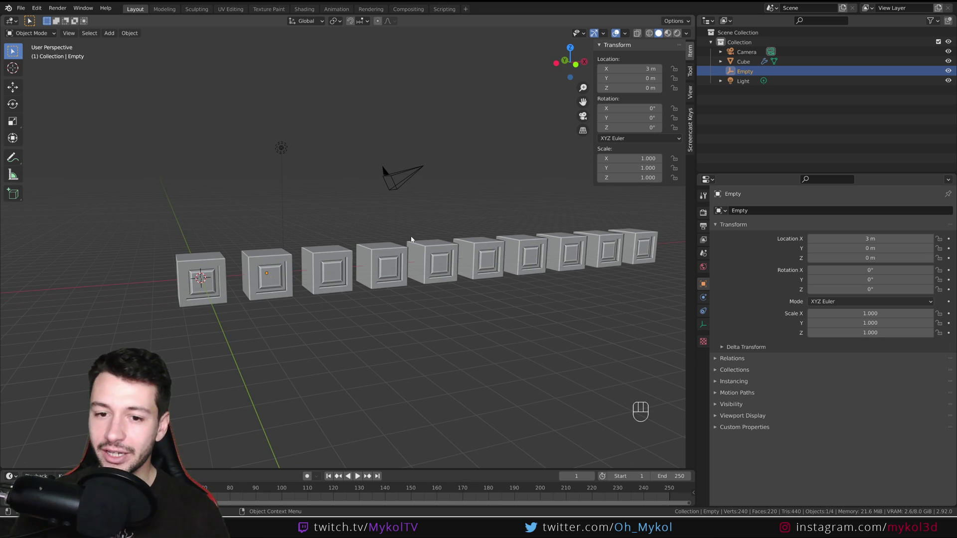
middle_drag(473, 363, 545, 351)
key(s)
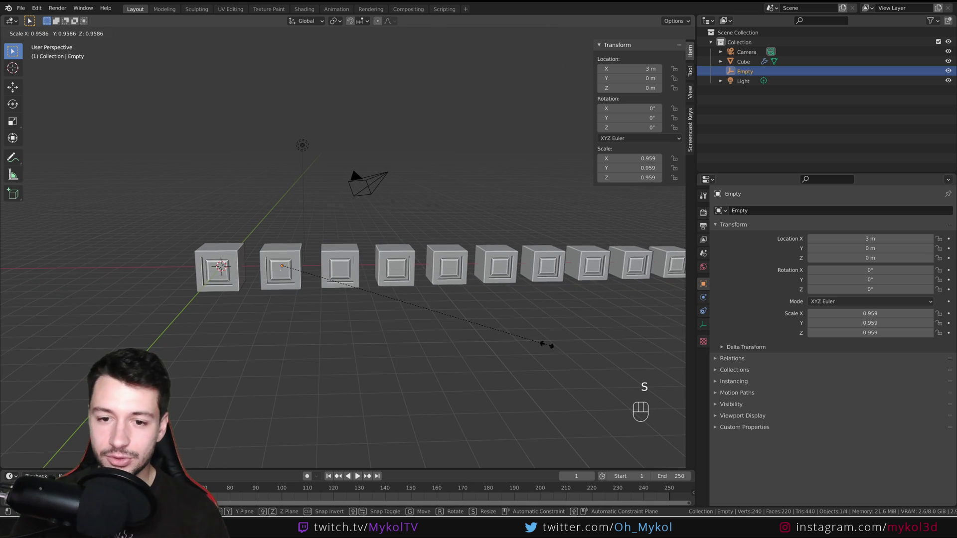
click(517, 340)
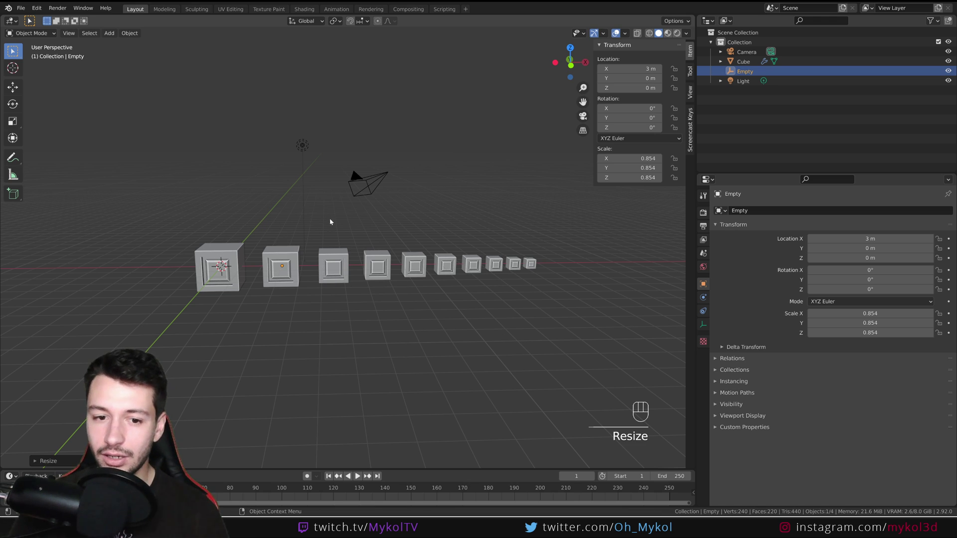
Annotate the scale progression above the cubes in front view with 1, 0.9 and arrows leading from cube to cube
key(KP_1)
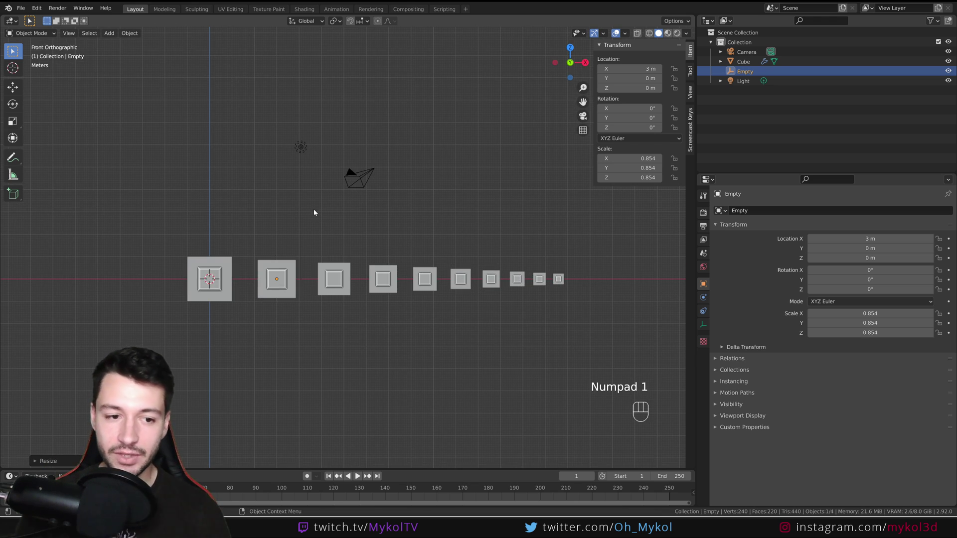
scroll(314, 210, up, 4)
shift+middle_drag(207, 271, 424, 269)
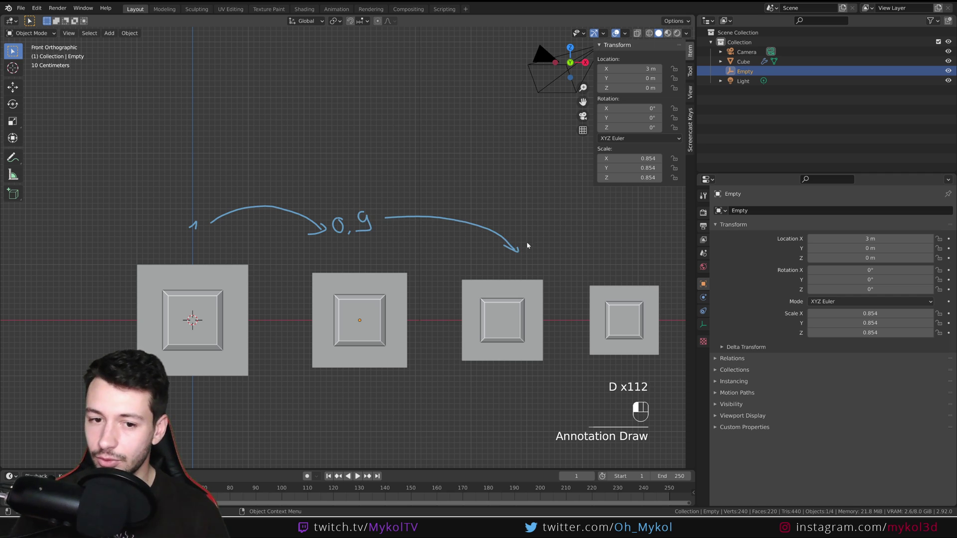
scroll(622, 266, down, 3)
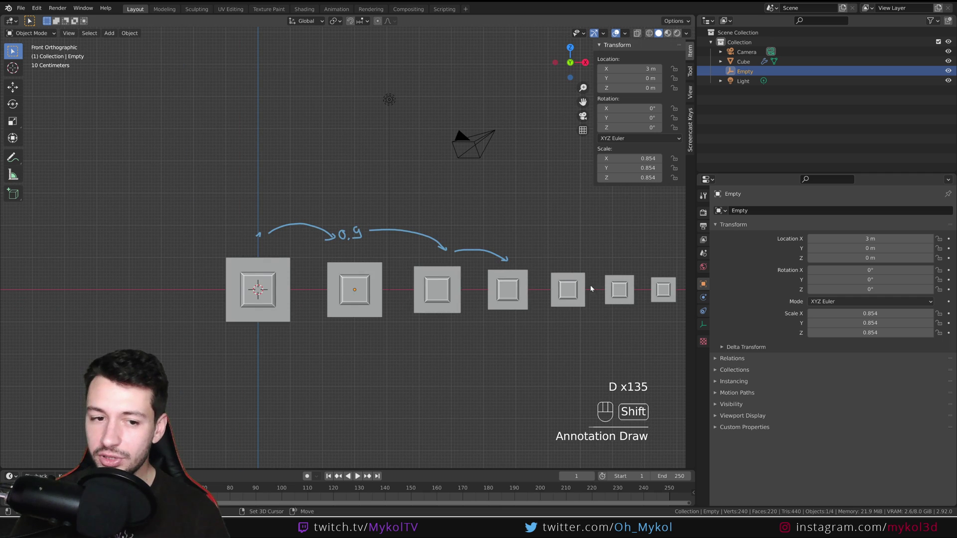
shift+middle_drag(505, 261, 426, 276)
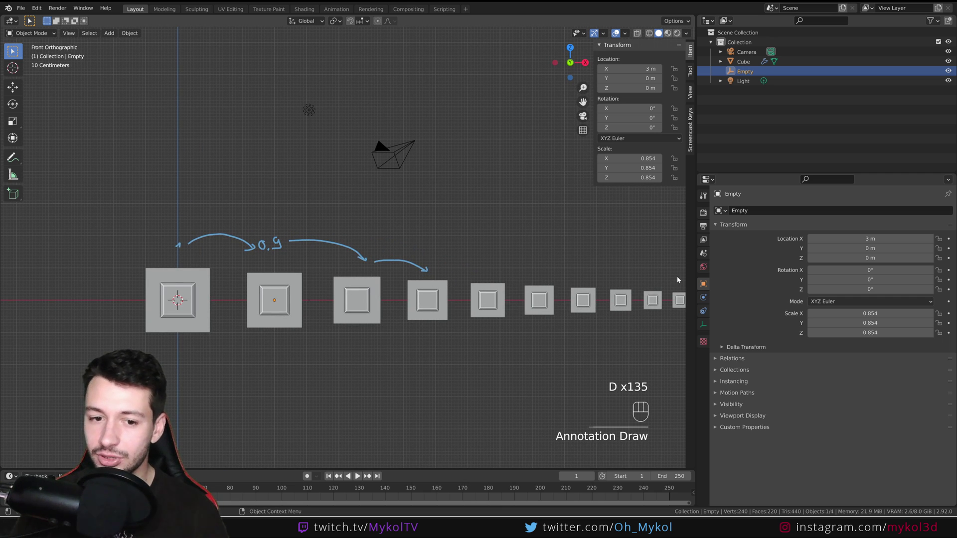
Undo all the scale annotation strokes and return to a perspective view in solid shading
key(ctrl+z)
key(ctrl+z)
key(ctrl+z)
key(ctrl+z)
key(ctrl+z)
key(ctrl+z)
key(ctrl+z)
key(ctrl+z)
key(ctrl+z)
key(ctrl+z)
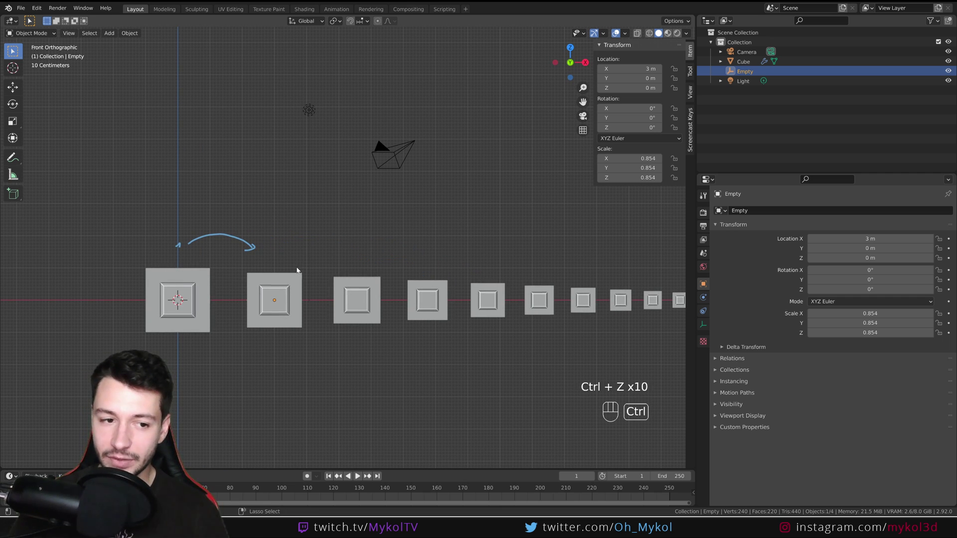
key(ctrl+z)
middle_drag(288, 278, 310, 310)
key(z)
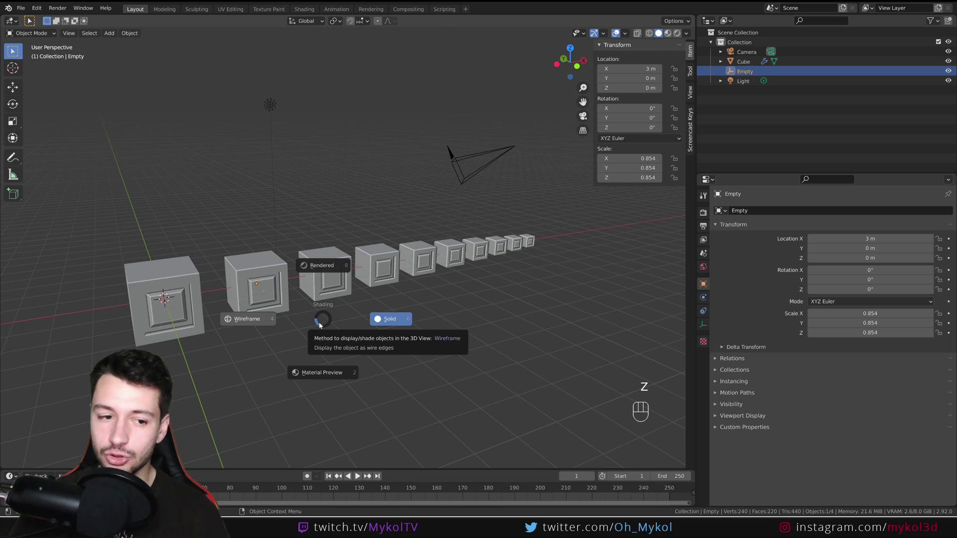
click(401, 326)
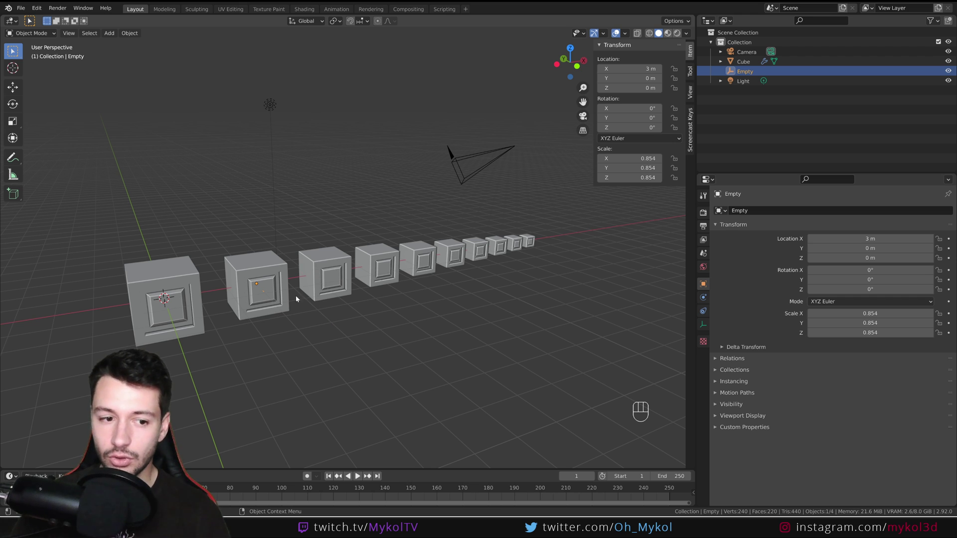
Try rotating the empty about the global X axis and about the global Y axis
middle_drag(310, 326, 227, 319)
shift+middle_drag(448, 339, 424, 346)
key(r)
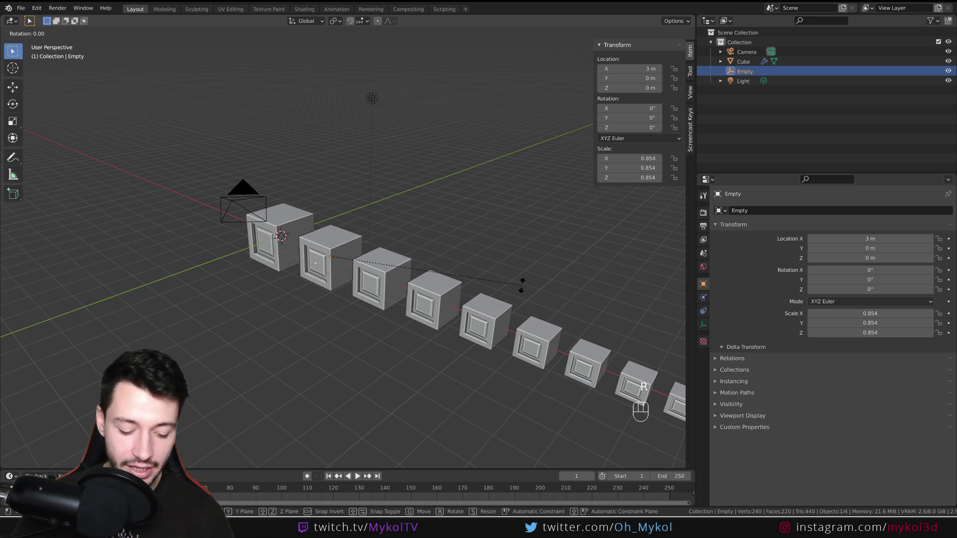
key(x)
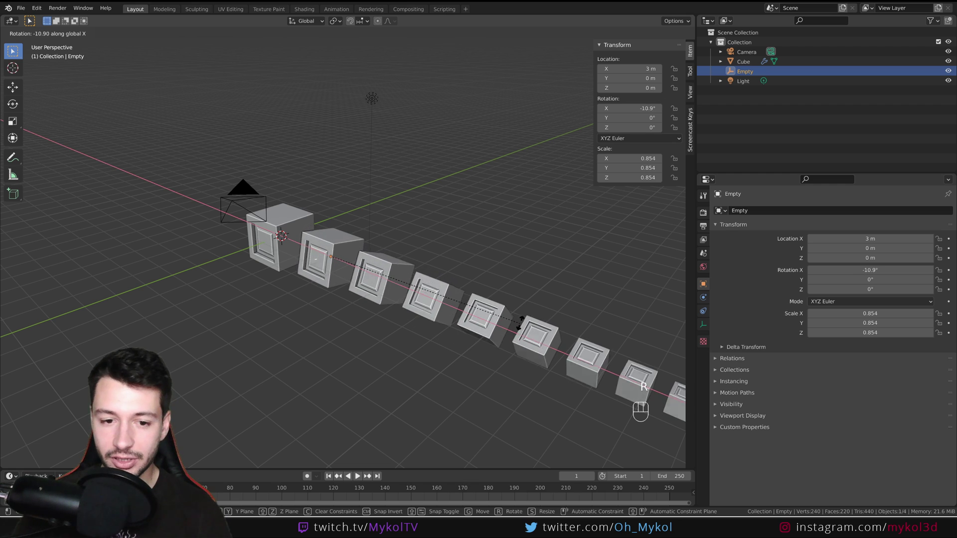
key(ctrl)
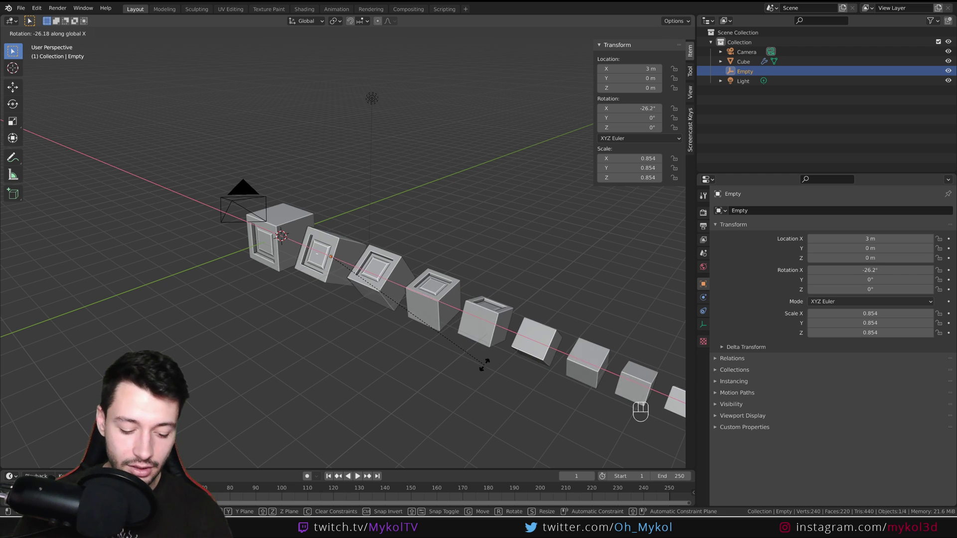
key(z)
key(y)
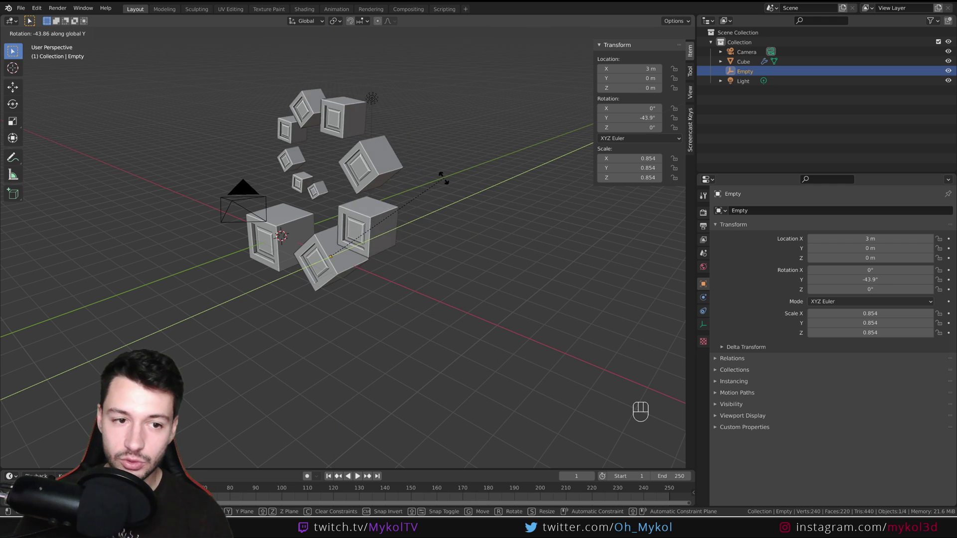
right_click(491, 285)
Rotate the empty about -41.3° around the global Y axis and move it about 0.2 m along Y
middle_drag(491, 285, 528, 327)
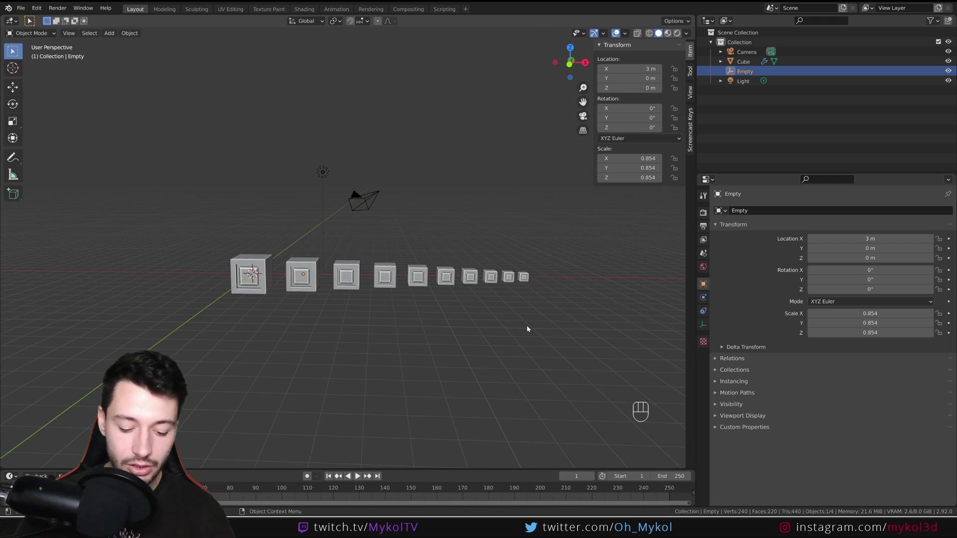
key(r)
key(y)
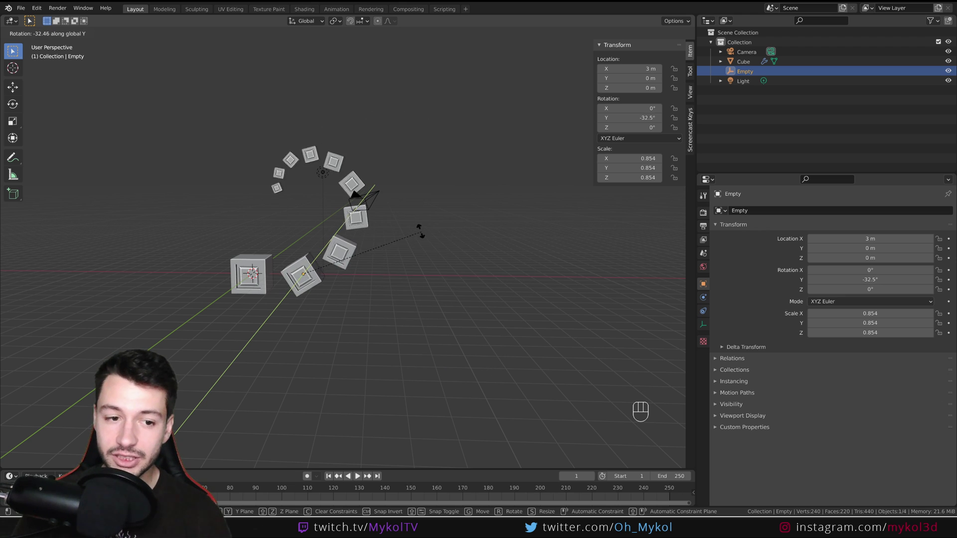
click(367, 214)
middle_drag(367, 214, 293, 283)
key(g)
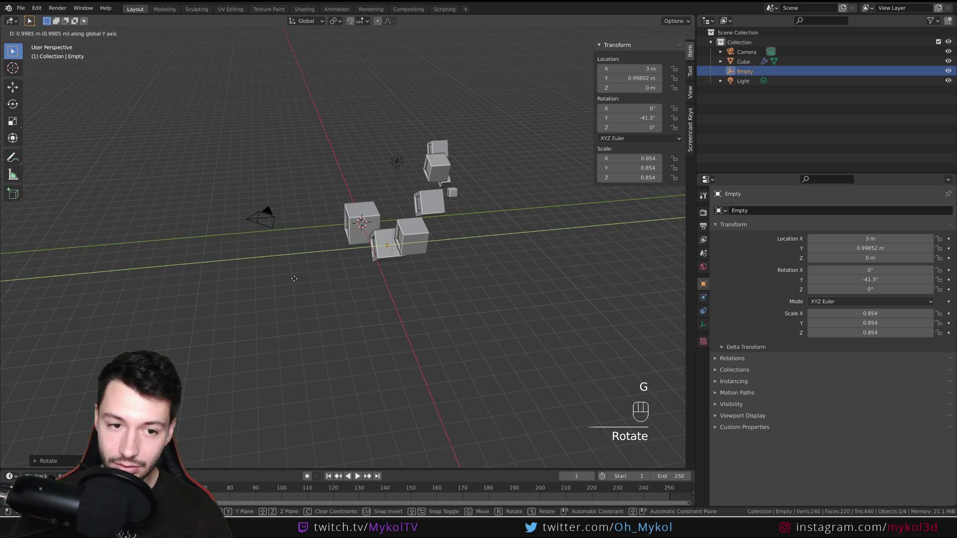
click(281, 282)
middle_drag(282, 282, 322, 258)
Select the cube and set its array count to 30 to extend the spiral
click(249, 275)
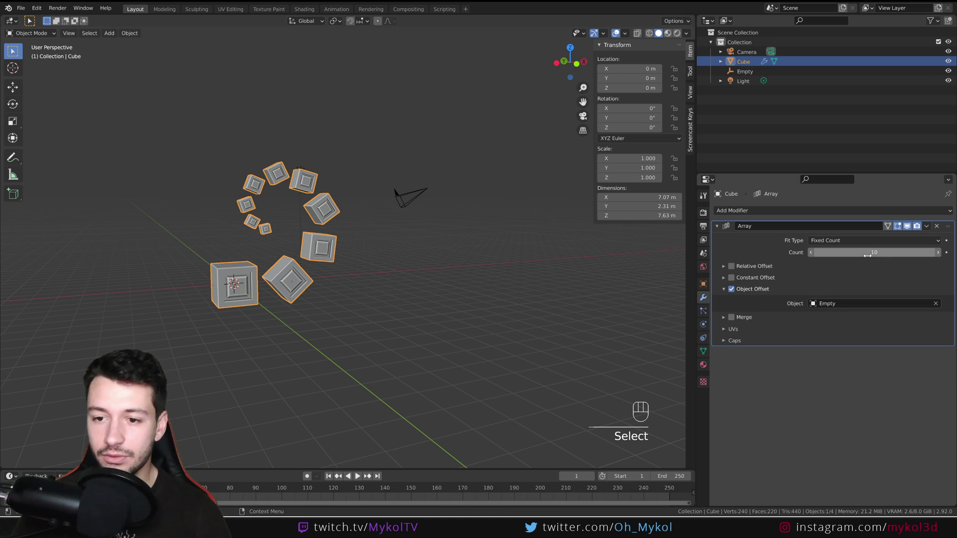
drag(868, 252, 868, 252)
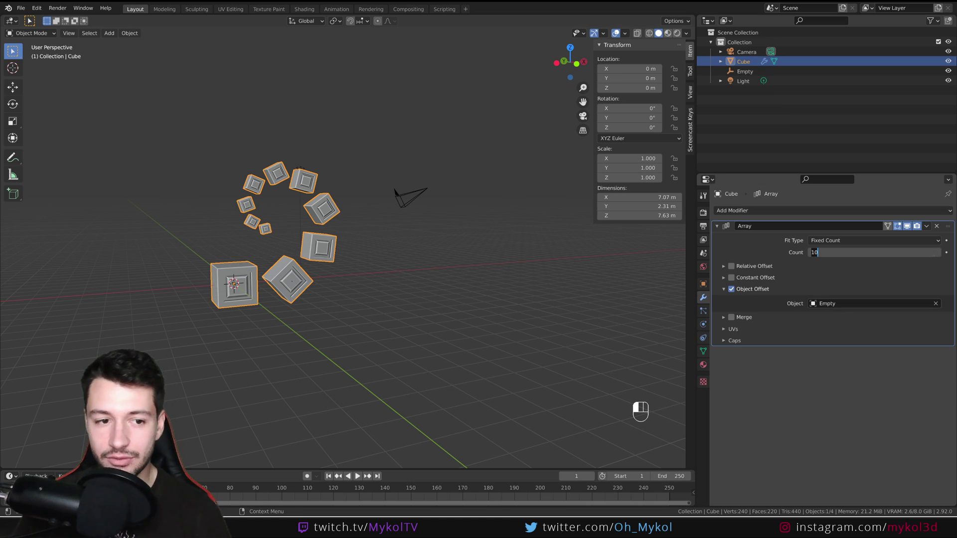
key(Escape)
middle_drag(305, 259, 268, 261)
scroll(269, 261, up, 2)
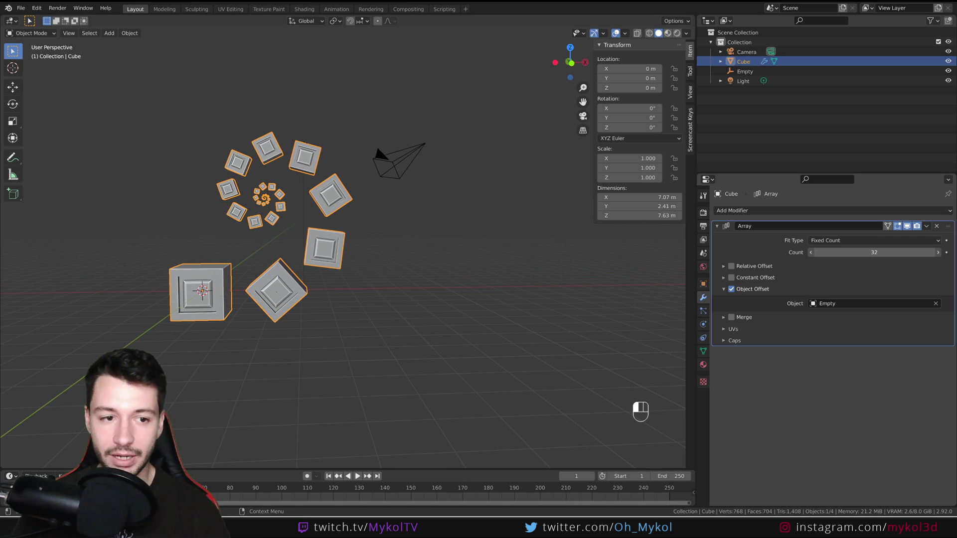
mouse_move(874, 252)
mouse_down()
mouse_move(848, 253)
mouse_move(857, 252)
mouse_up()
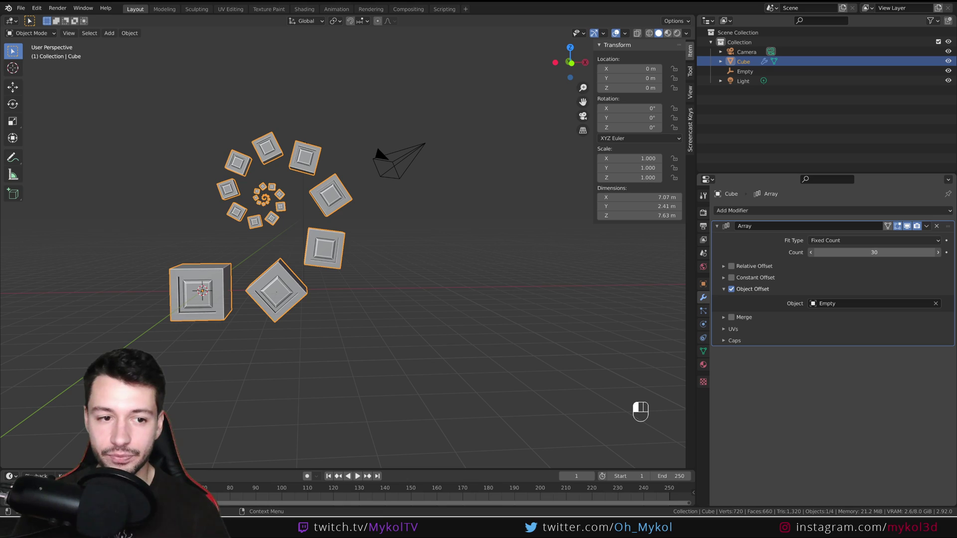
Select the empty and clear its rotation, scale and location
middle_drag(363, 278, 404, 299)
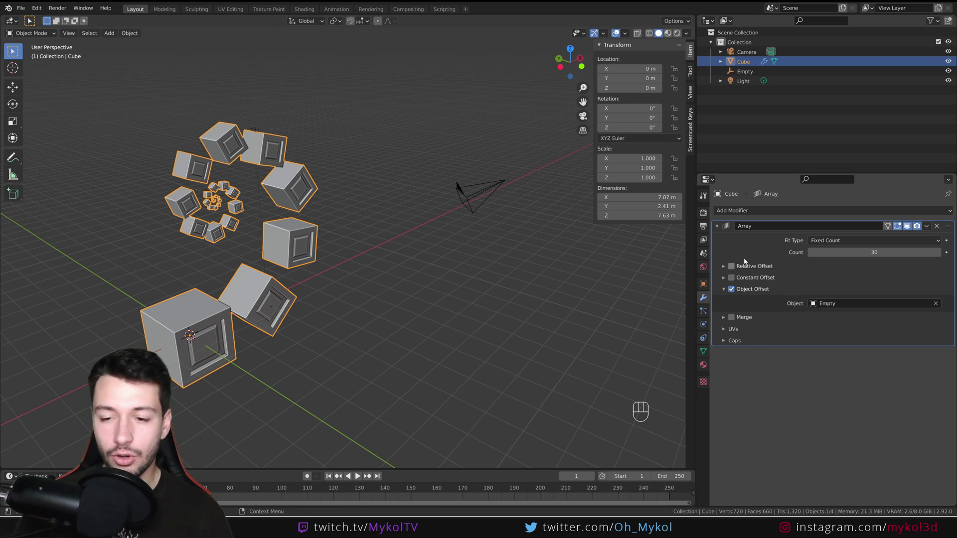
scroll(457, 334, down, 3)
middle_drag(457, 333, 370, 316)
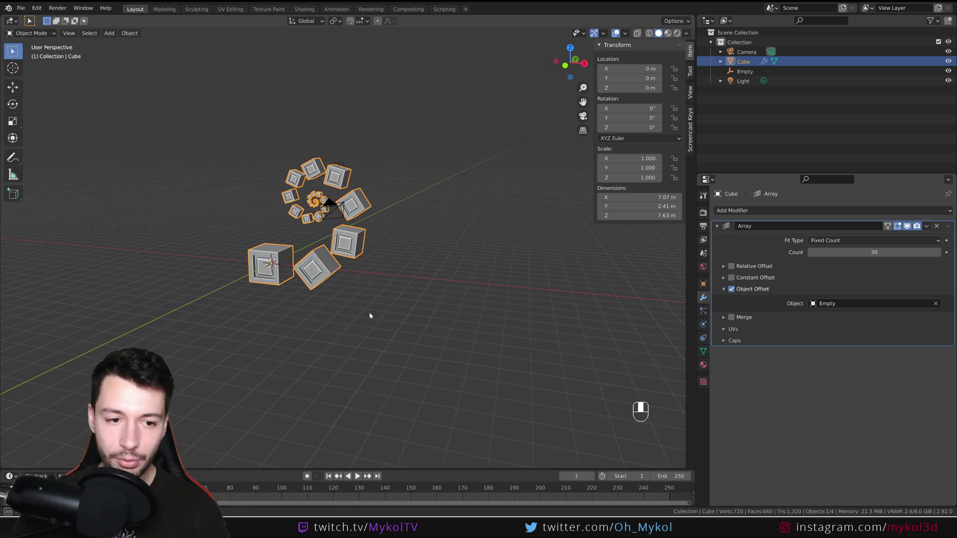
click(312, 273)
middle_drag(311, 274, 360, 322)
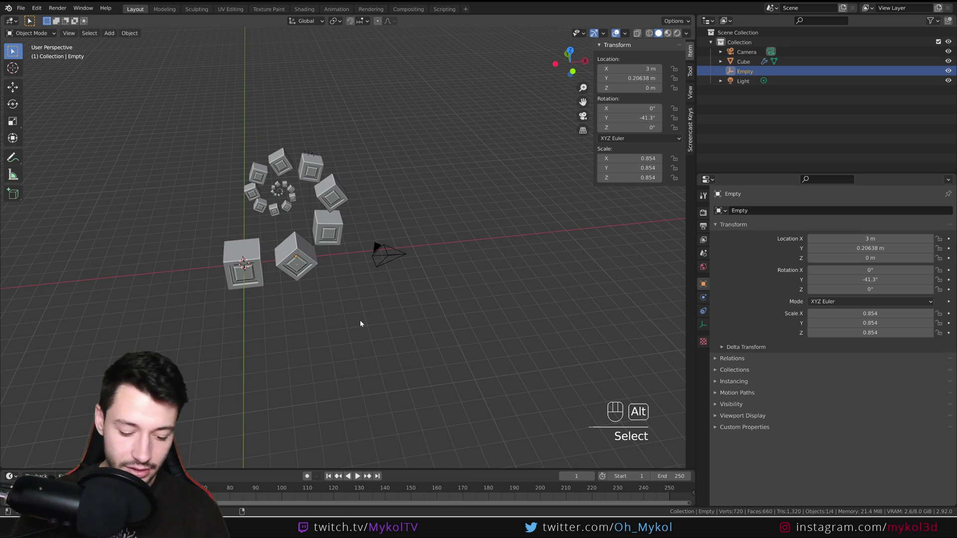
key(alt+r)
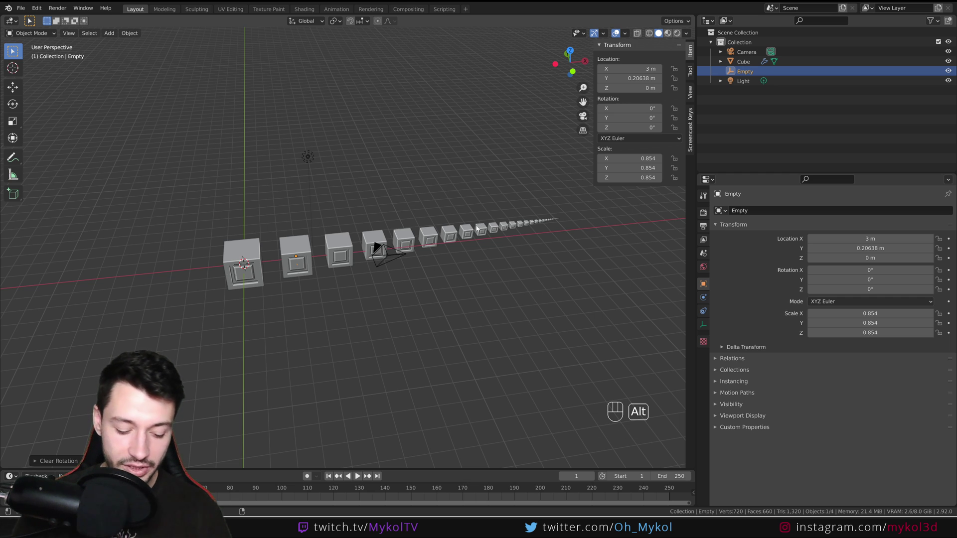
key(alt+s)
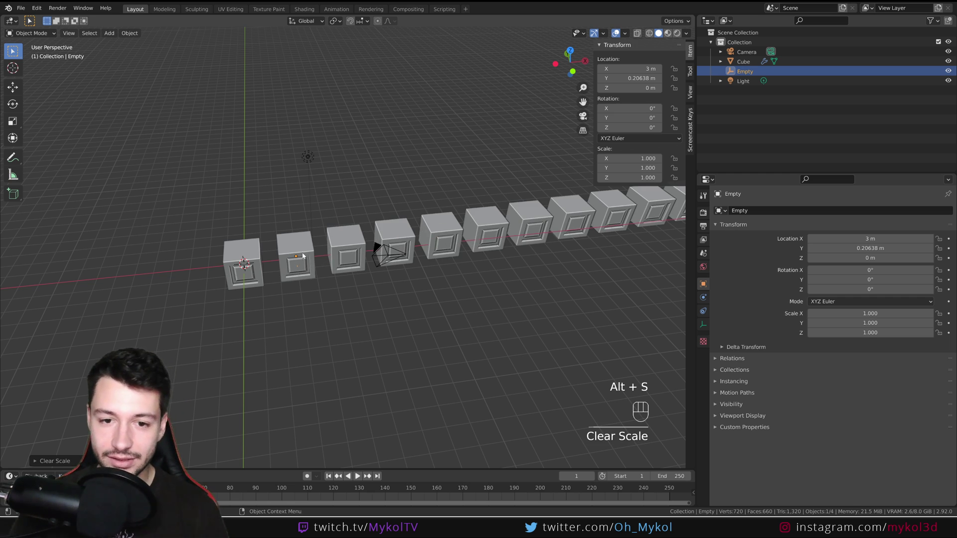
middle_drag(303, 255, 269, 292)
key(alt+g)
Select the cube and scale it along the Z axis to about 3.9
click(261, 289)
scroll(235, 319, up, 5)
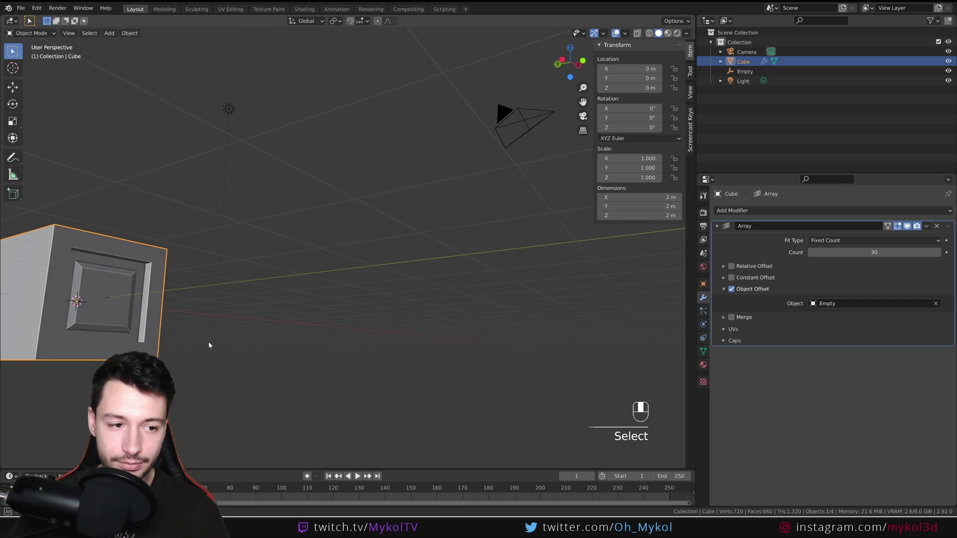
scroll(208, 345, down, 4)
key(s)
key(z)
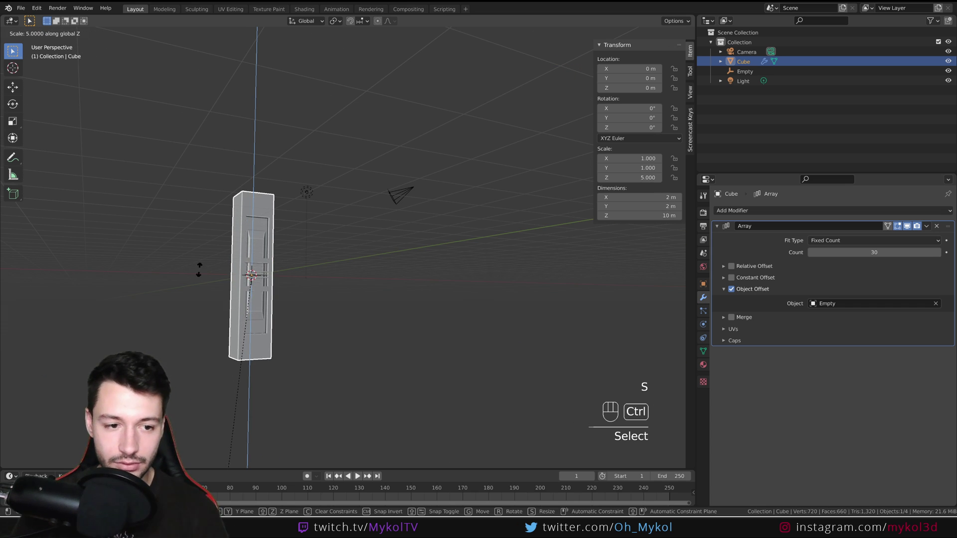
click(198, 181)
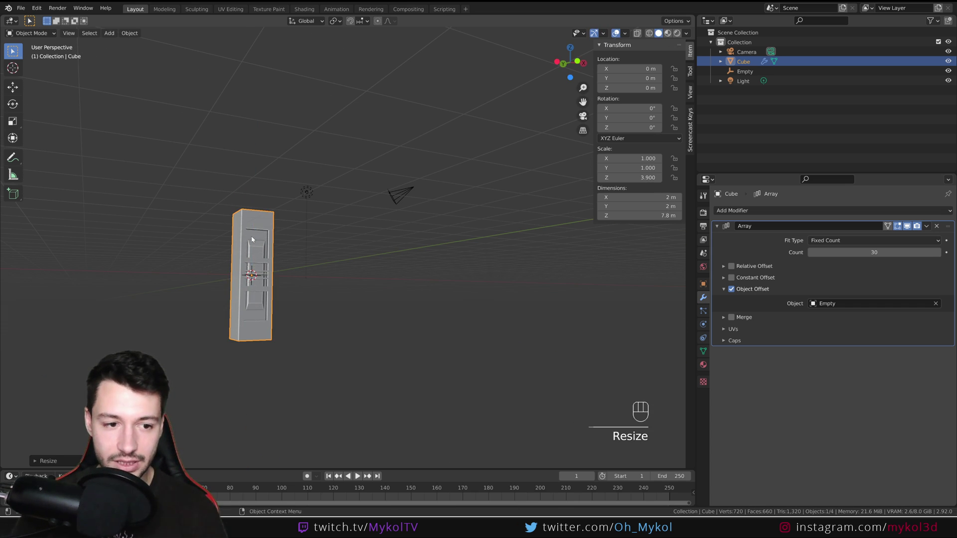
Apply the cube's scale and display the viewport in wireframe
key(ctrl+a)
click(303, 299)
middle_drag(303, 297, 276, 283)
key(z)
click(207, 276)
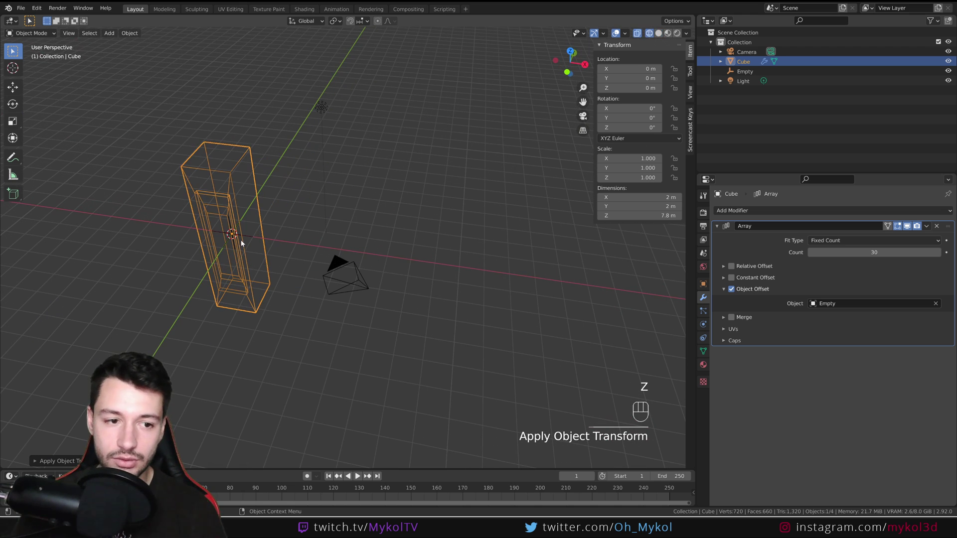
Select the empty and move it about 2.1 m along the Y axis in top view
click(248, 240)
key(KP_7)
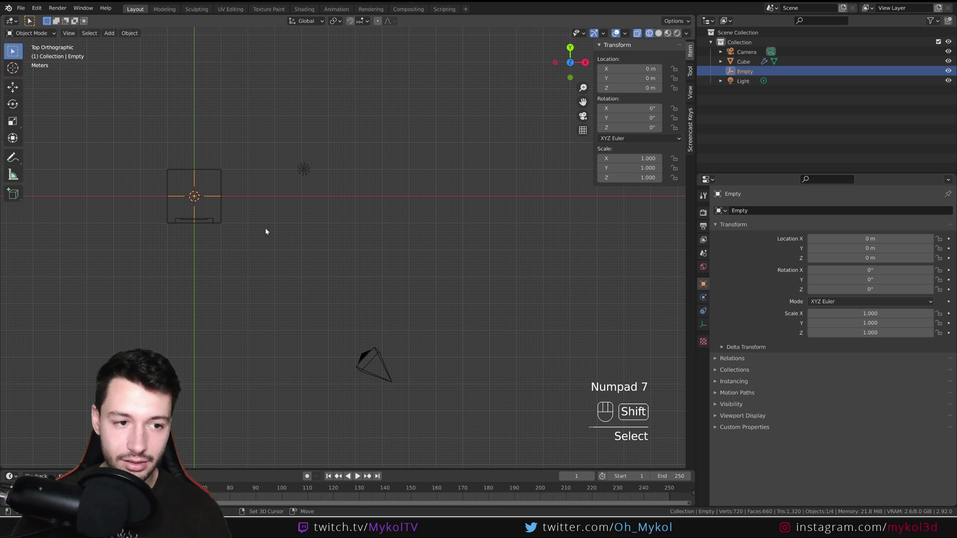
shift+middle_drag(265, 231, 311, 288)
scroll(385, 296, up, 3)
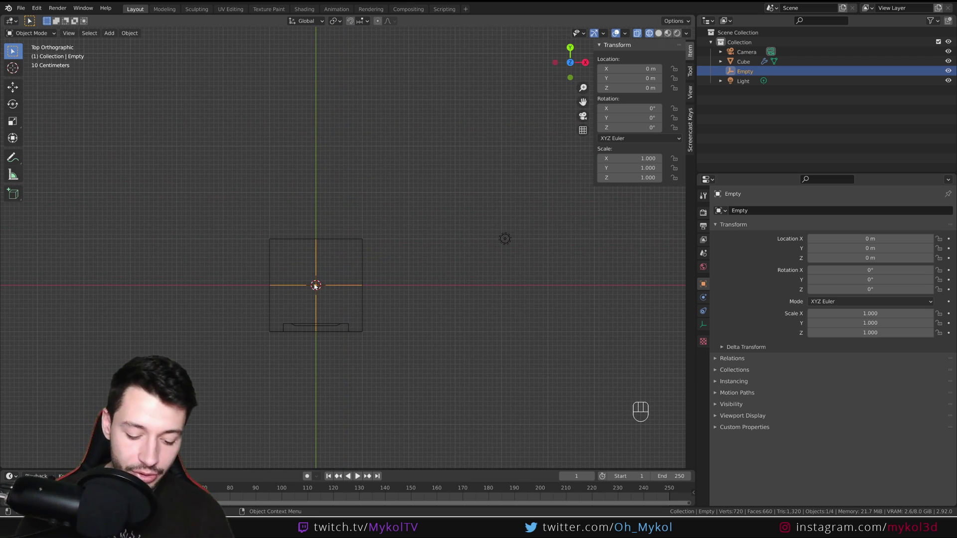
key(z)
click(250, 286)
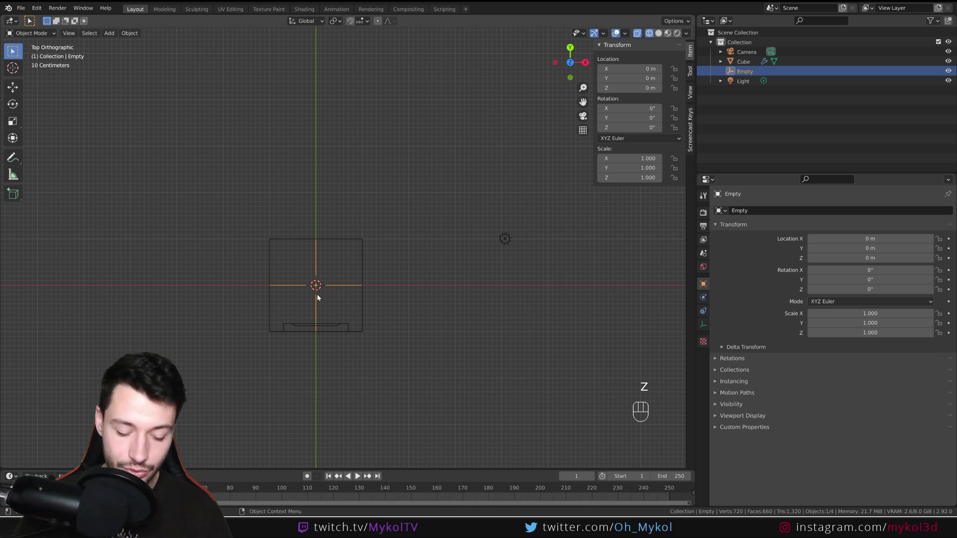
key(g)
middle_click(316, 279)
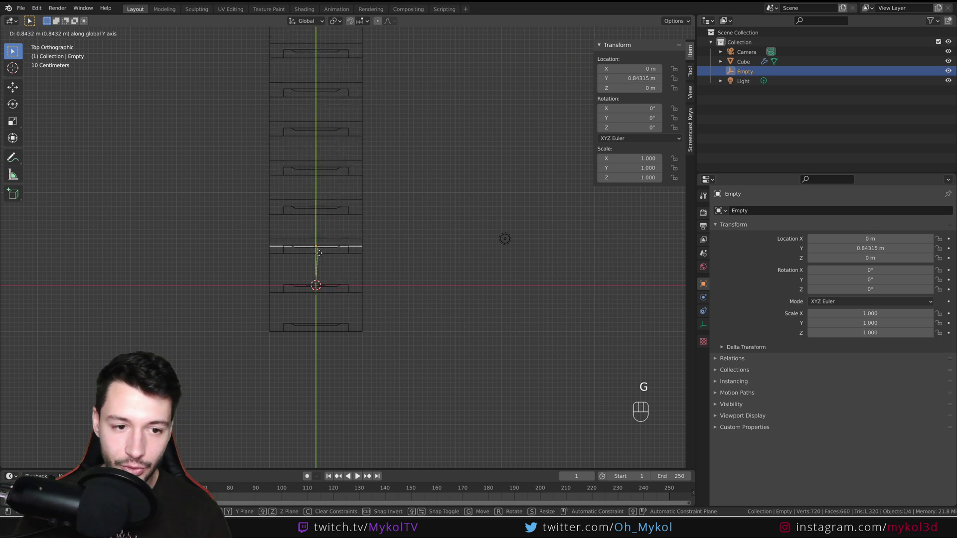
click(322, 206)
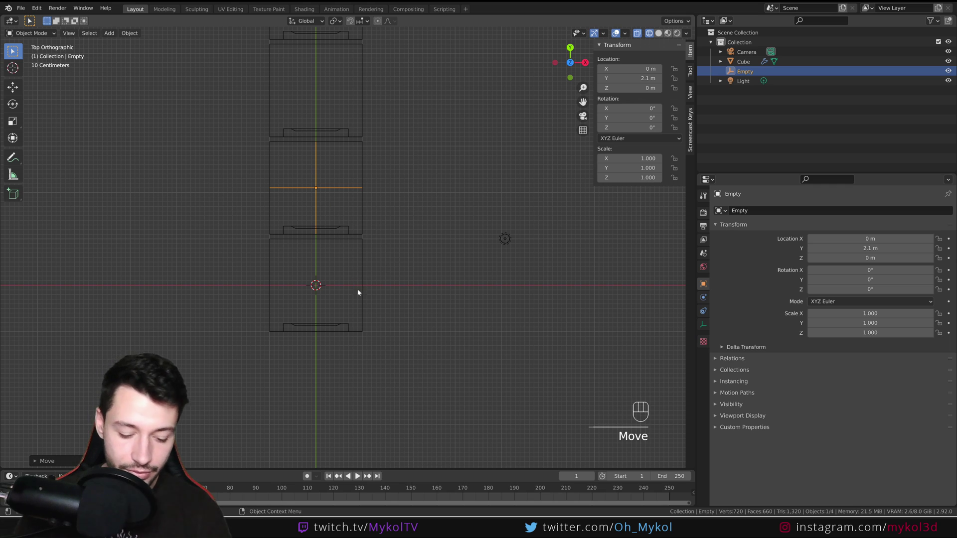
Rotate the empty 20° around Z in top view and switch the viewport back to solid shading
key(r)
key(ctrl)
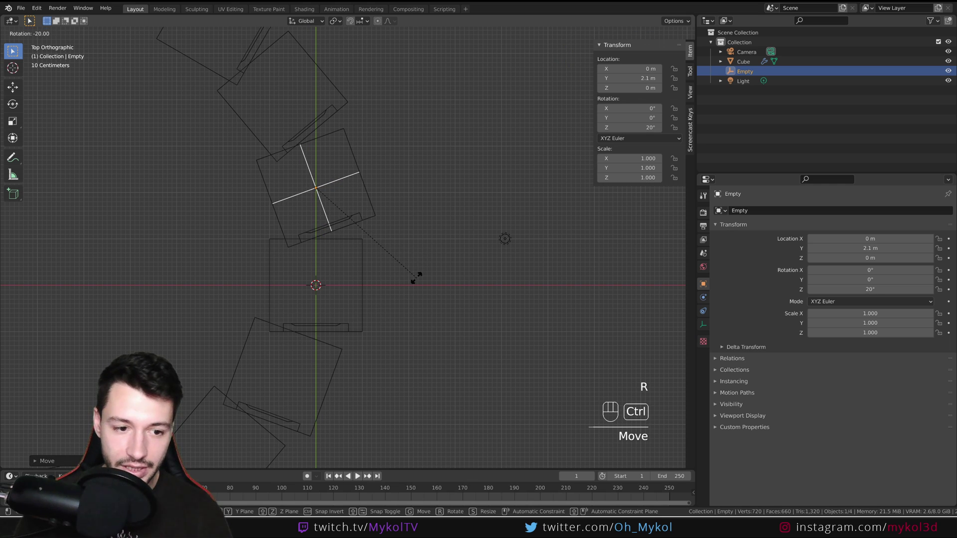
click(416, 278)
scroll(348, 317, down, 5)
middle_drag(324, 331, 334, 296)
key(z)
click(393, 303)
middle_drag(395, 306, 403, 323)
key(KP_7)
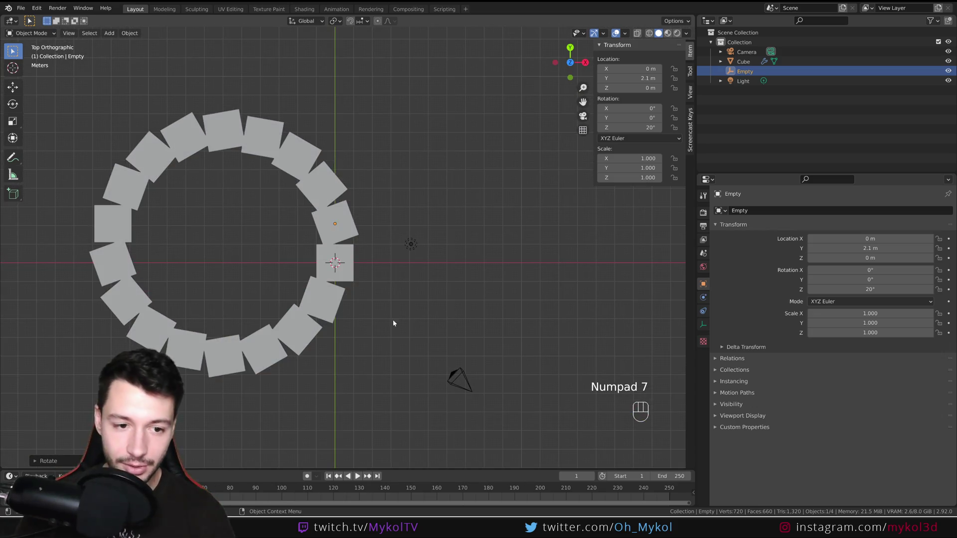
Move the empty in the XY plane to about X 2.3 m and Y 0.42 m to reposition the ring of copies
key(g)
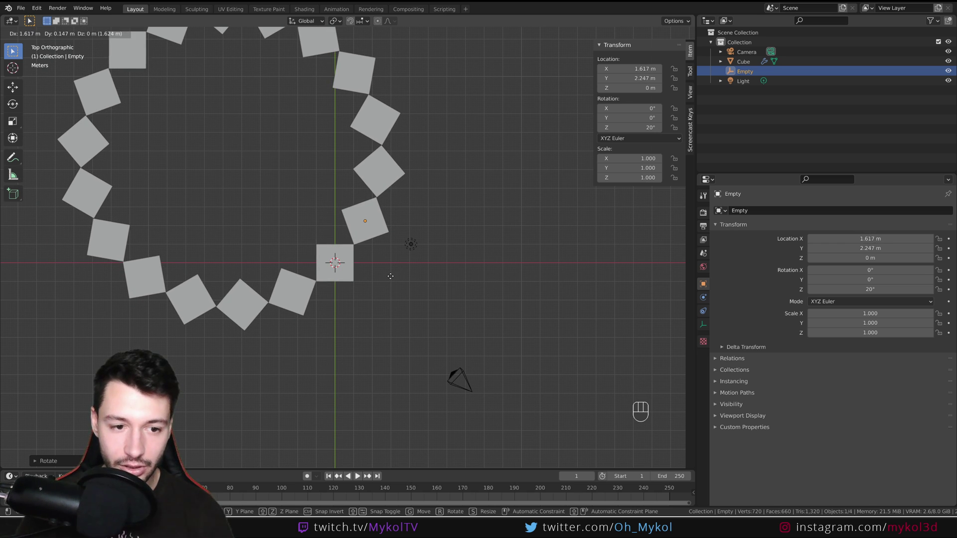
click(391, 279)
middle_drag(391, 279, 345, 276)
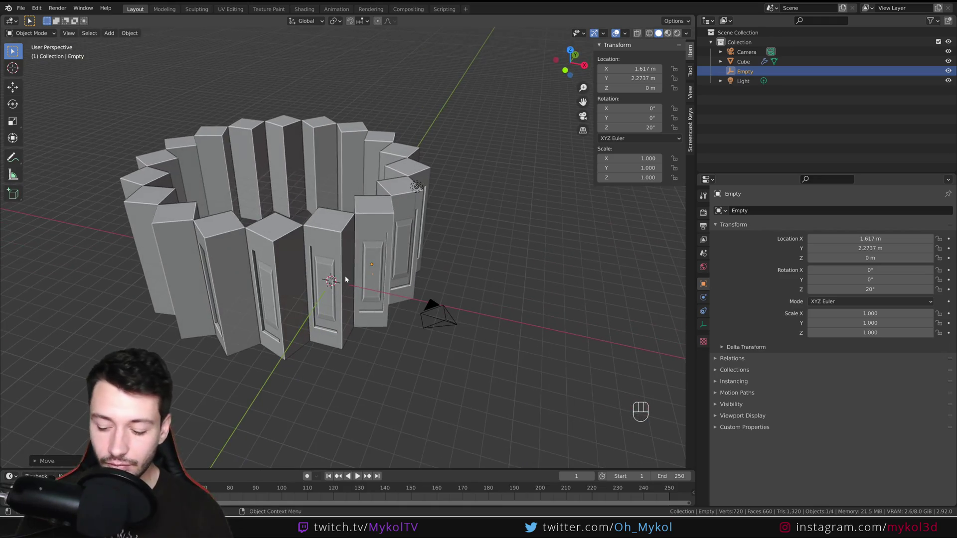
key(KP_7)
key(g)
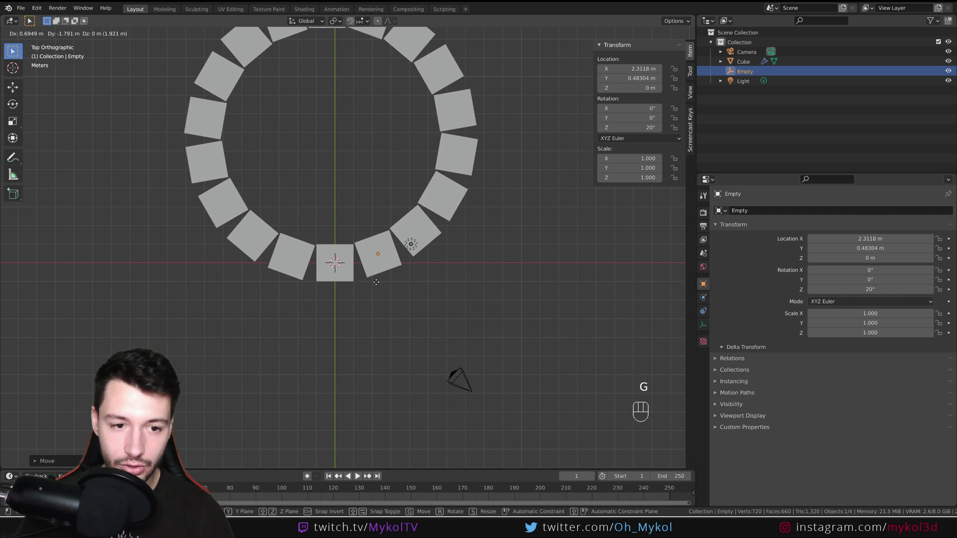
click(376, 282)
middle_drag(372, 324, 389, 267)
Move the empty slightly closer to the cube in top view so neighbouring copies join into a tight ring
key(KP_7)
key(g)
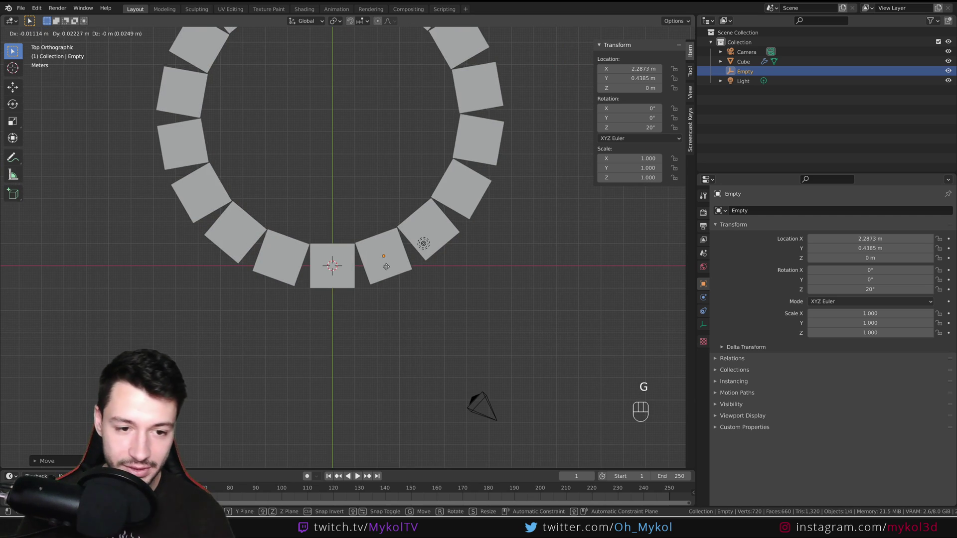
click(370, 273)
middle_drag(370, 273, 379, 299)
scroll(344, 309, down, 4)
Inset the innermost front panel face of the cube and extrude it outward, working in Edit Mode
click(343, 312)
key(Tab)
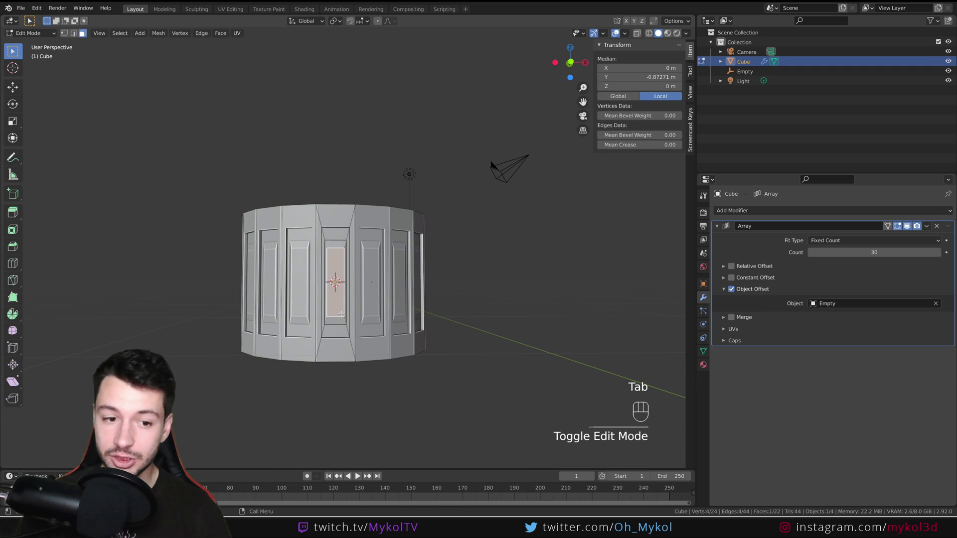
scroll(349, 315, up, 3)
key(i)
click(521, 368)
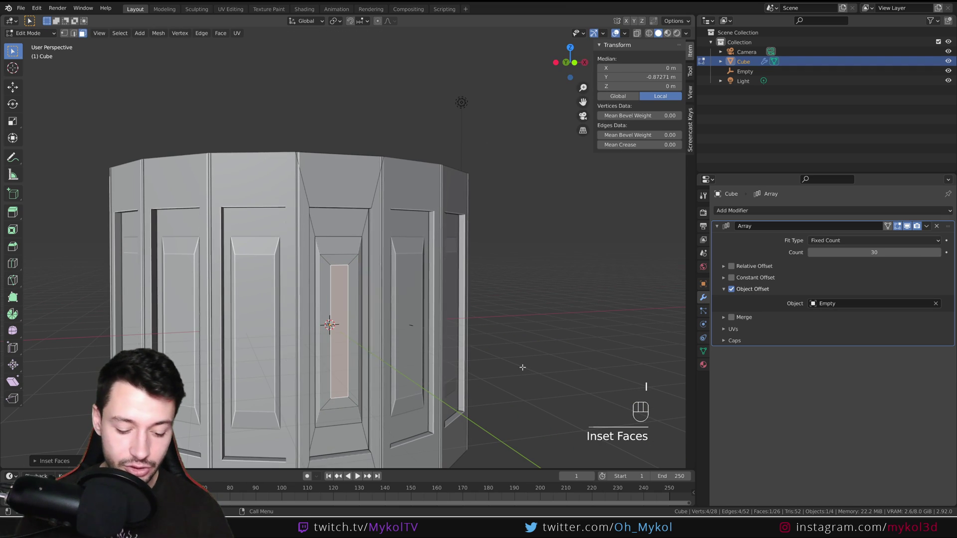
key(Tab)
middle_drag(478, 368, 440, 391)
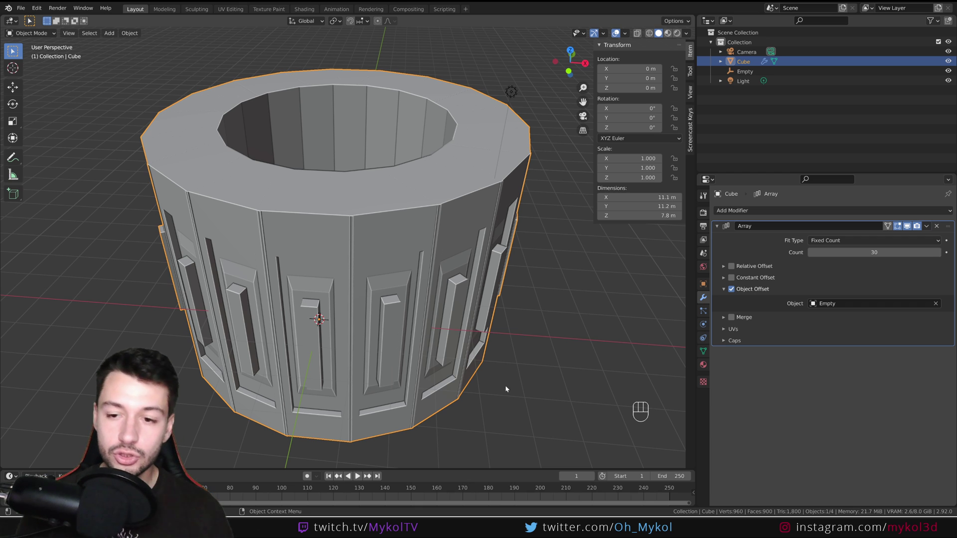
Scale the cube along the Z axis to about 1.053
scroll(438, 390, down, 5)
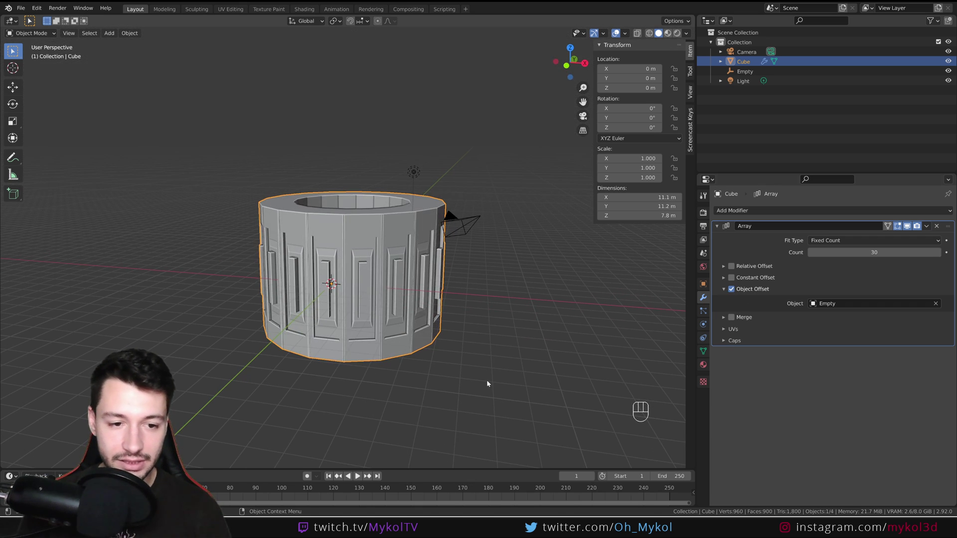
key(s)
key(z)
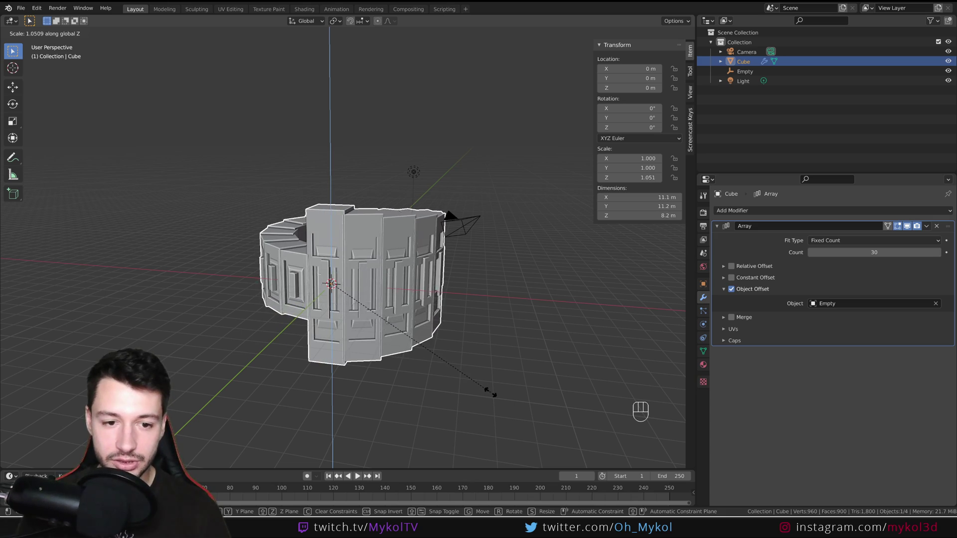
click(491, 393)
middle_drag(491, 392, 436, 407)
Rotate the cube about 8.2° around Z and move it about 0.33 m down along Z
key(r)
key(z)
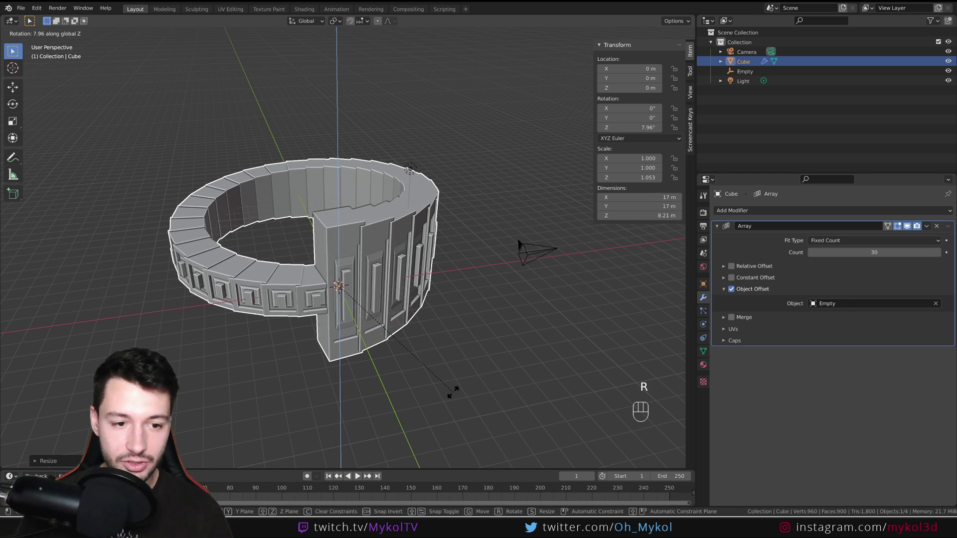
click(406, 380)
mouse_move(405, 380)
middle_down()
mouse_move(321, 274)
mouse_move(438, 358)
mouse_move(238, 381)
mouse_move(280, 366)
mouse_move(417, 357)
mouse_move(495, 409)
mouse_move(411, 413)
mouse_move(391, 378)
middle_up()
key(g)
key(z)
click(438, 367)
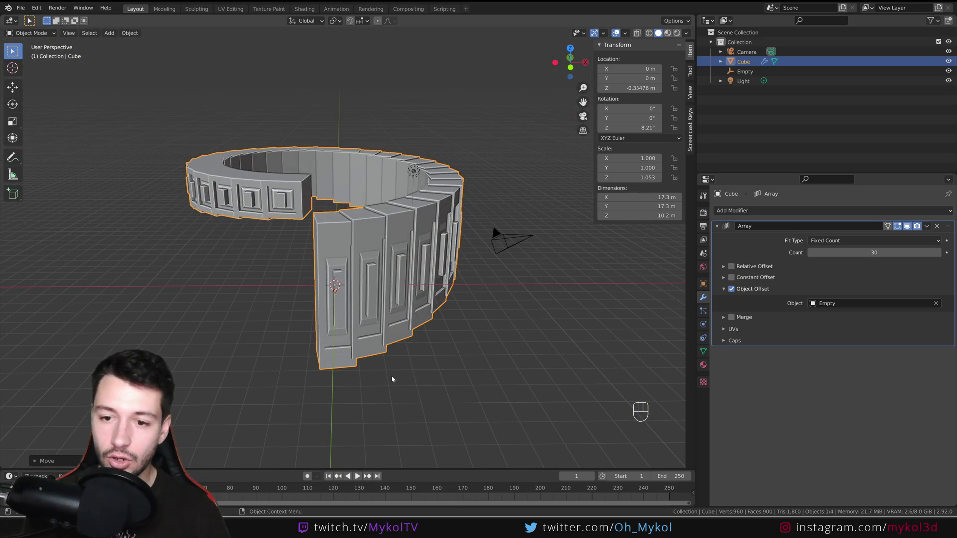
Enable the array's Merge option to view its distance and first-and-last settings, and disable it again
click(723, 318)
click(731, 318)
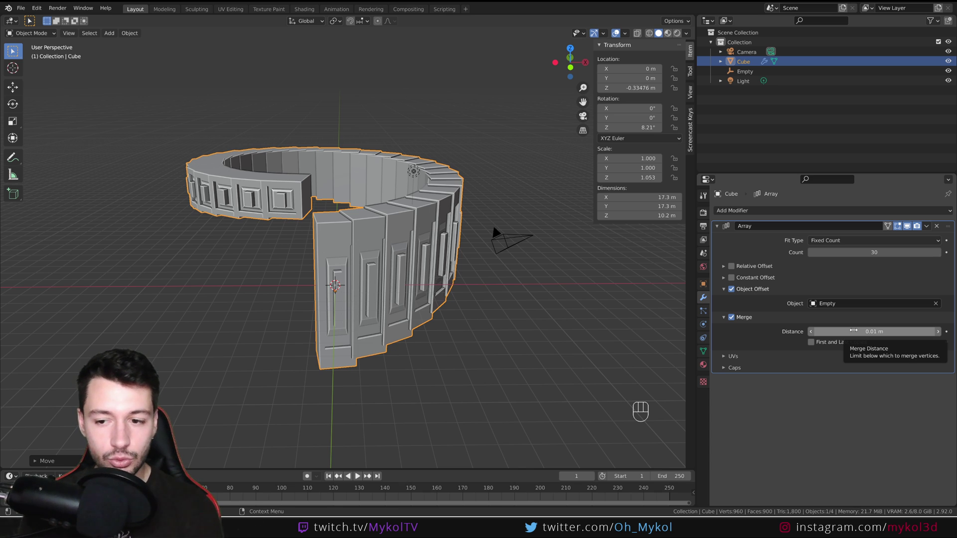
scroll(368, 252, up, 3)
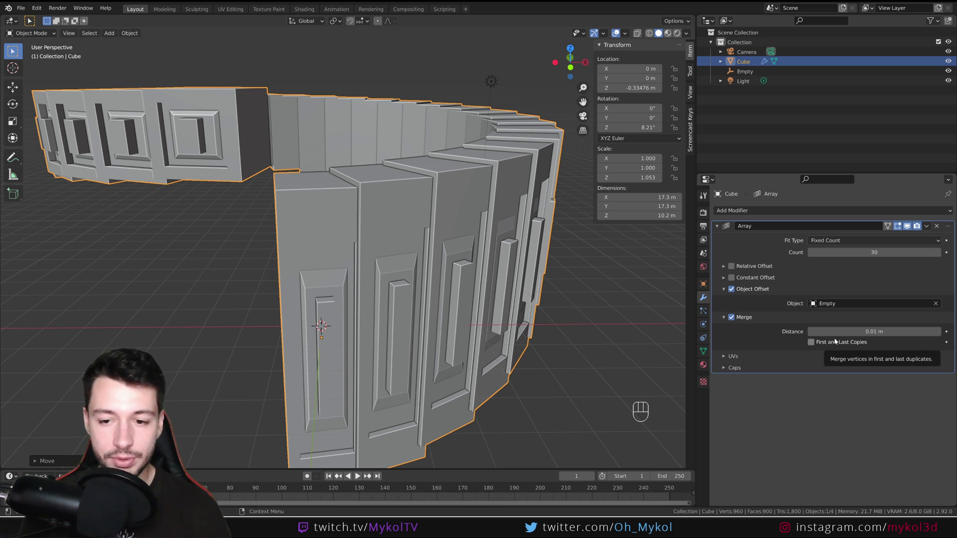
click(732, 317)
Expand the array's UV settings, preview the material in the viewport, and turn the enlarged Outliner area into a Shader Editor
click(724, 356)
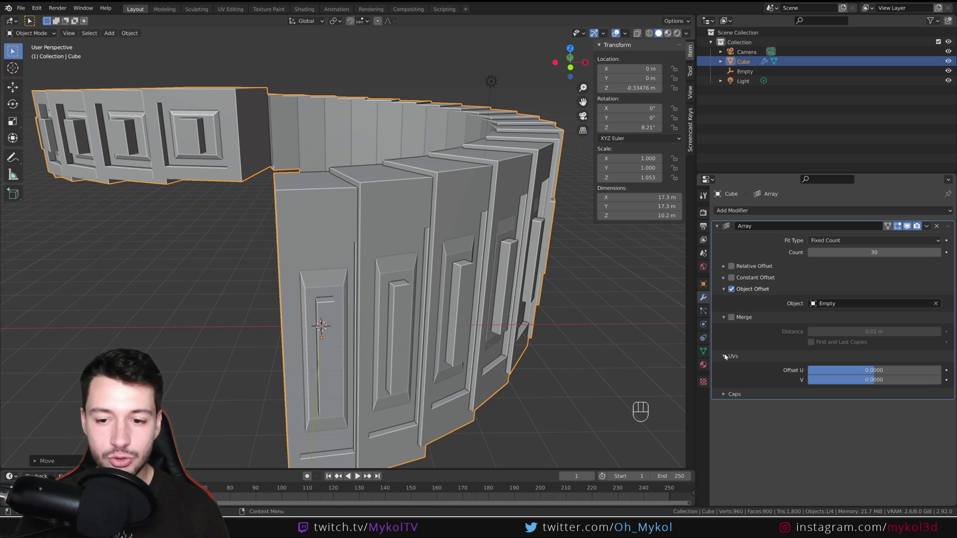
scroll(536, 217, down, 5)
middle_drag(536, 217, 366, 318)
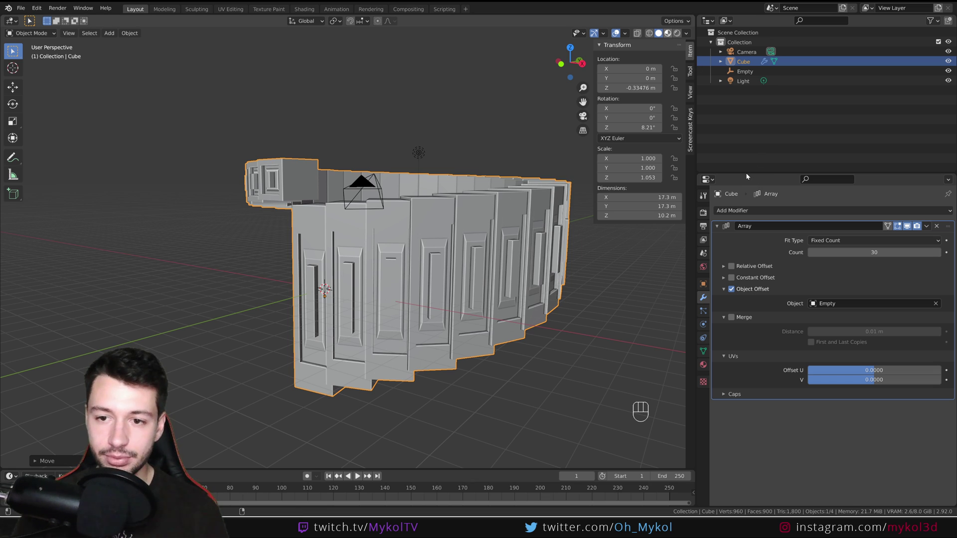
drag(746, 174, 747, 293)
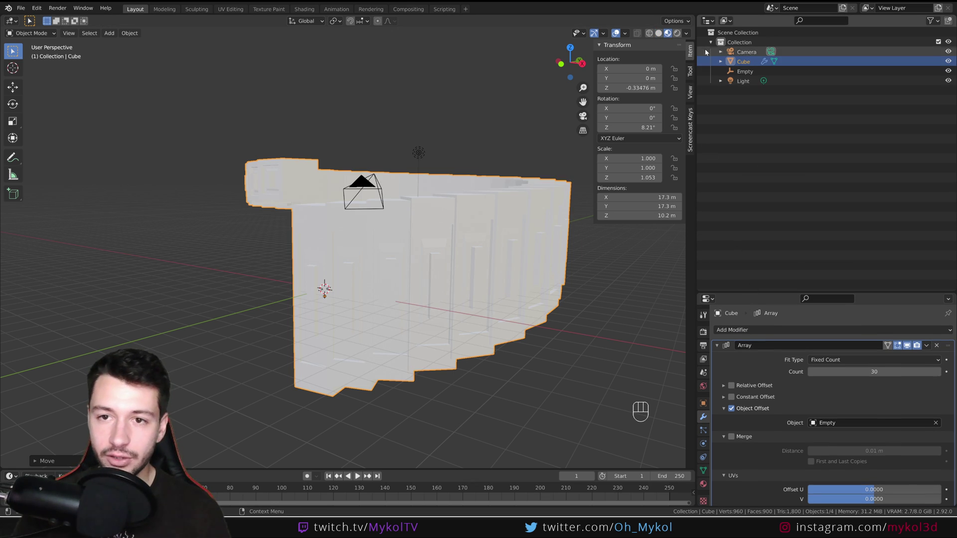
click(710, 22)
click(415, 110)
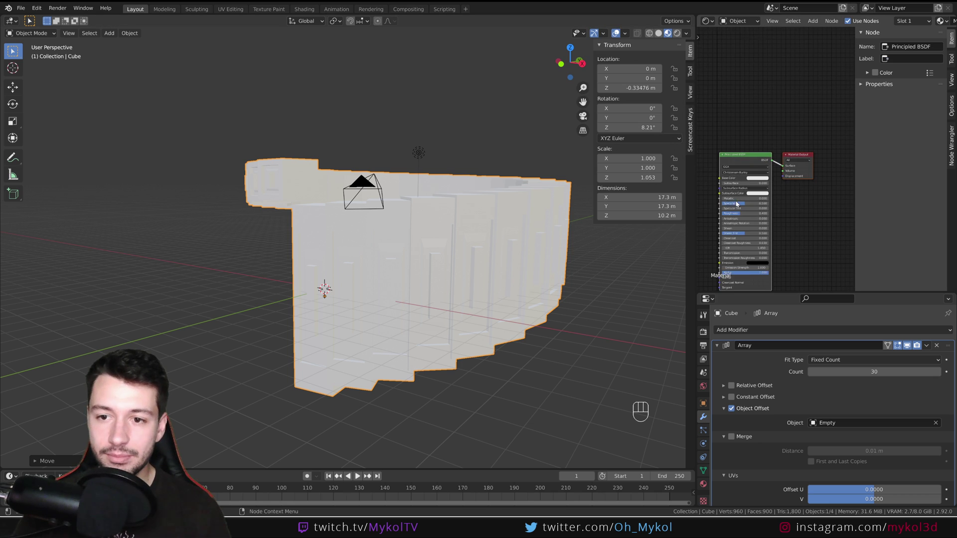
Add a Checker Texture node and link its Color output to the Principled BSDF's Base Color
scroll(768, 142, up, 4)
scroll(767, 142, up, 2)
key(shift+a)
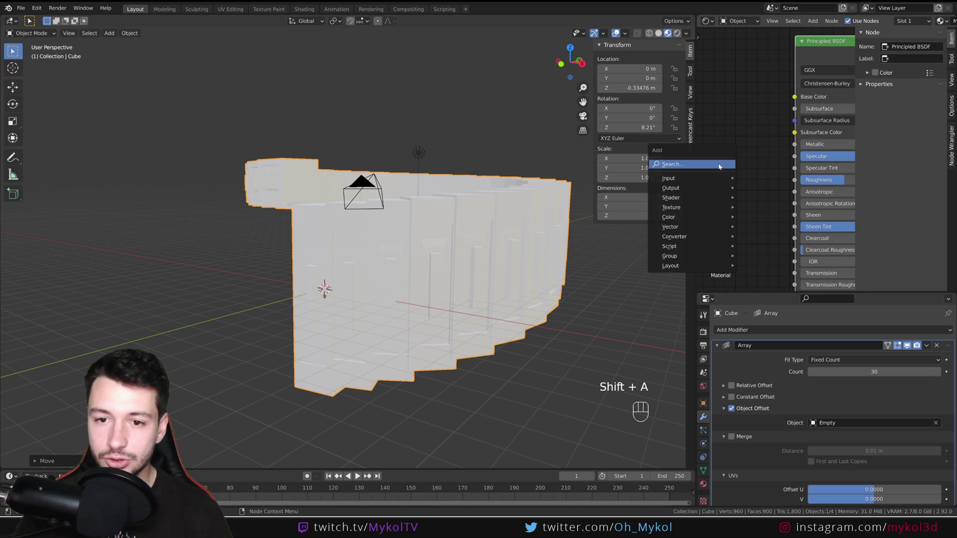
mouse_move(685, 208)
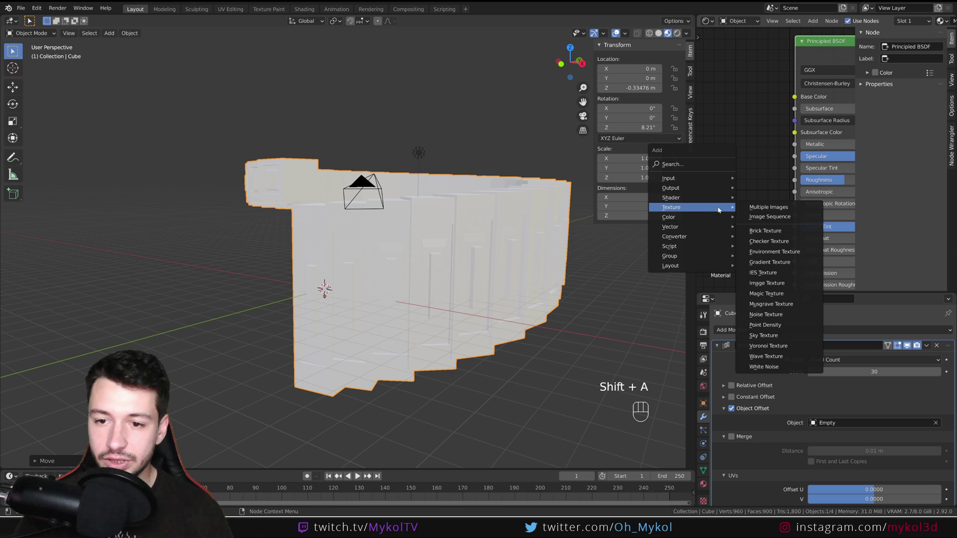
click(783, 241)
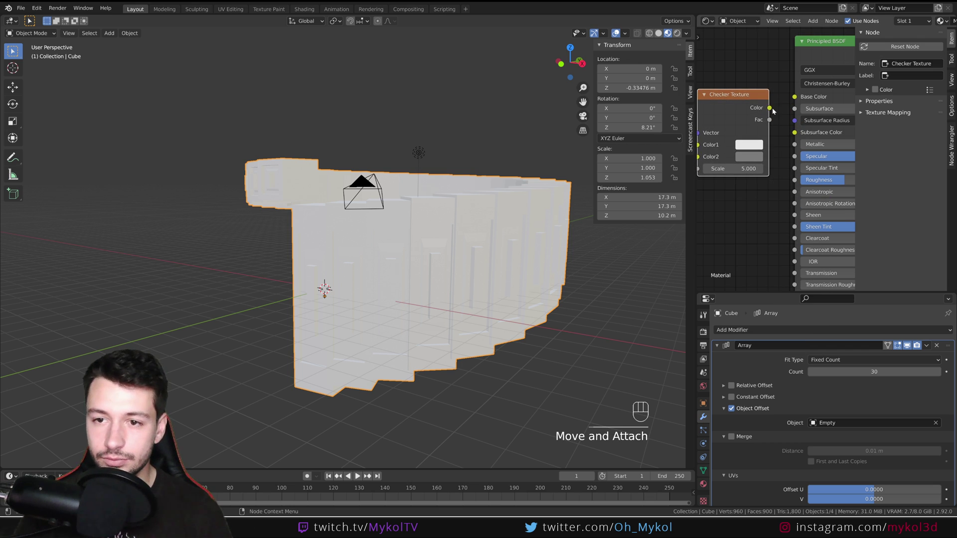
click(793, 98)
Try applying the cube's transforms and undo the change
middle_drag(452, 281, 394, 309)
key(ctrl+a)
click(398, 292)
key(ctrl+z)
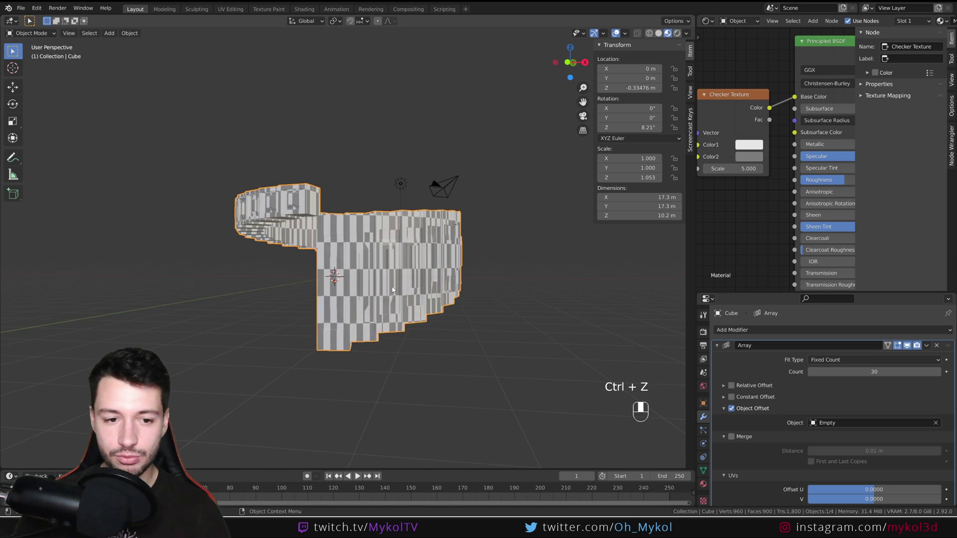
Try a UV offset U of about -0.24 in the Array modifier and undo it
scroll(379, 313, up, 5)
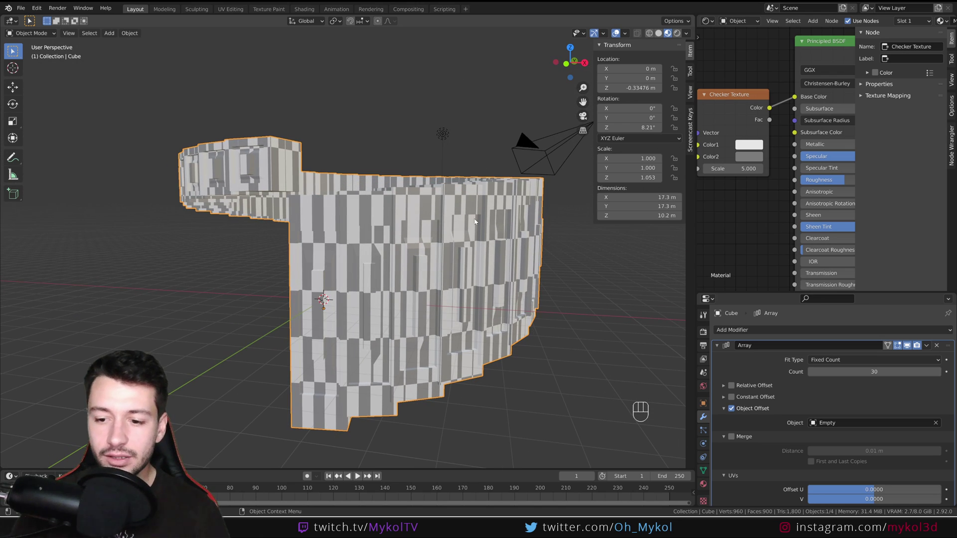
scroll(847, 448, down, 1)
drag(847, 477, 877, 477)
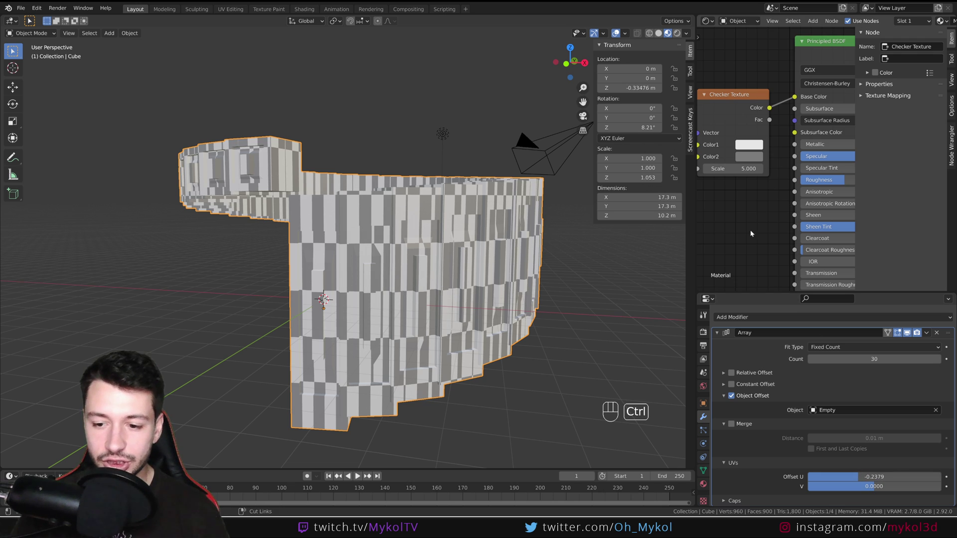
key(ctrl+z)
Add a Texture Coordinate node and link its UV output to the Checker Texture's Vector input
key(shift+a)
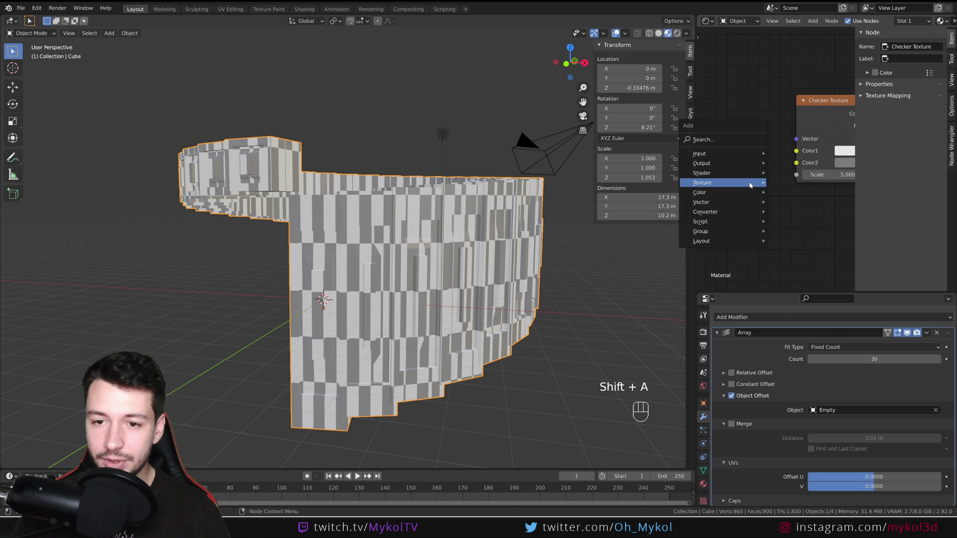
click(718, 140)
text(coo)
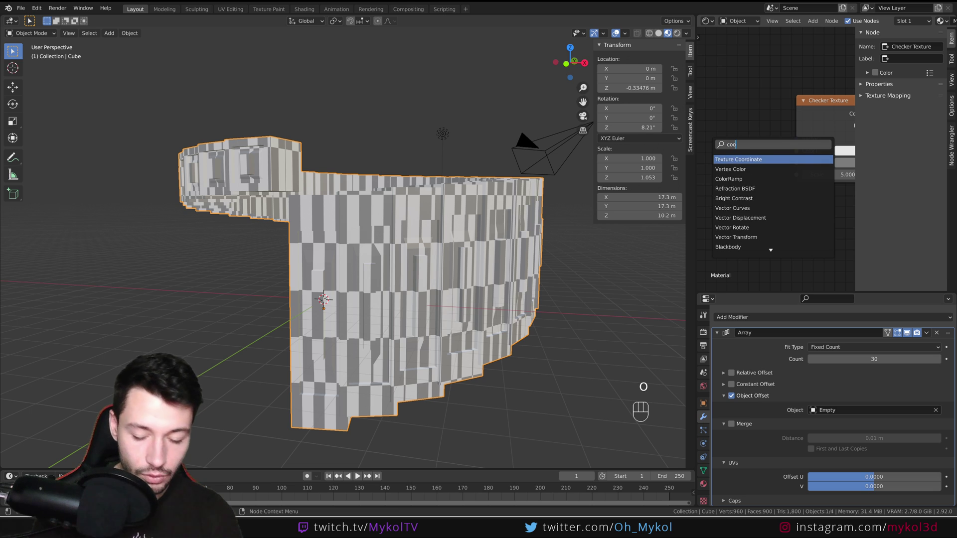
text(r)
key(Return)
click(712, 125)
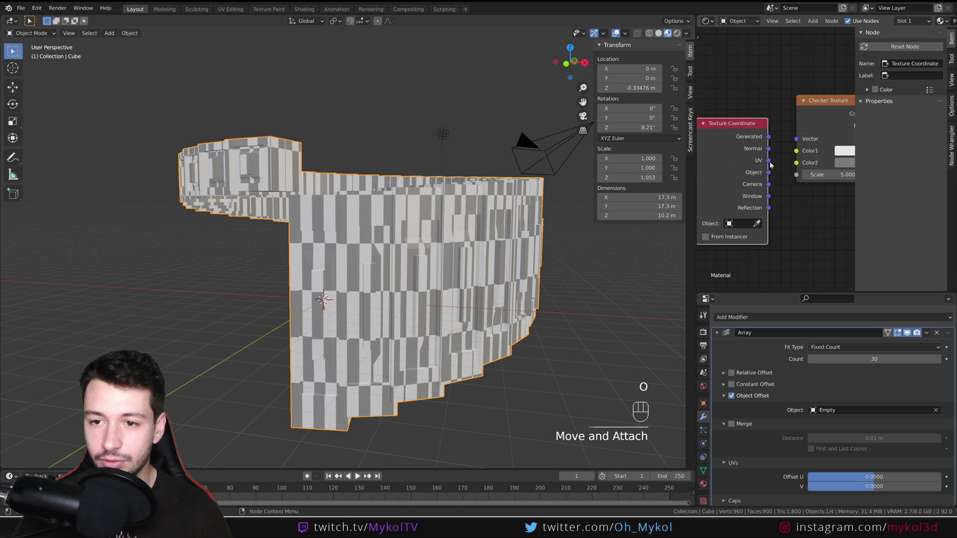
drag(769, 161, 797, 139)
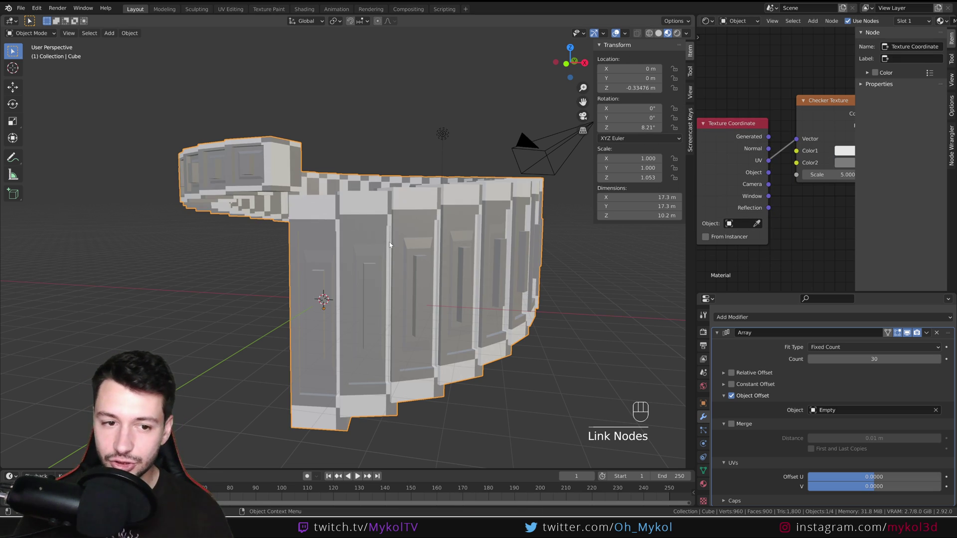
Set the Array modifier's UV offset to about -0.498 in U and 0.2305 in V
drag(875, 477, 778, 477)
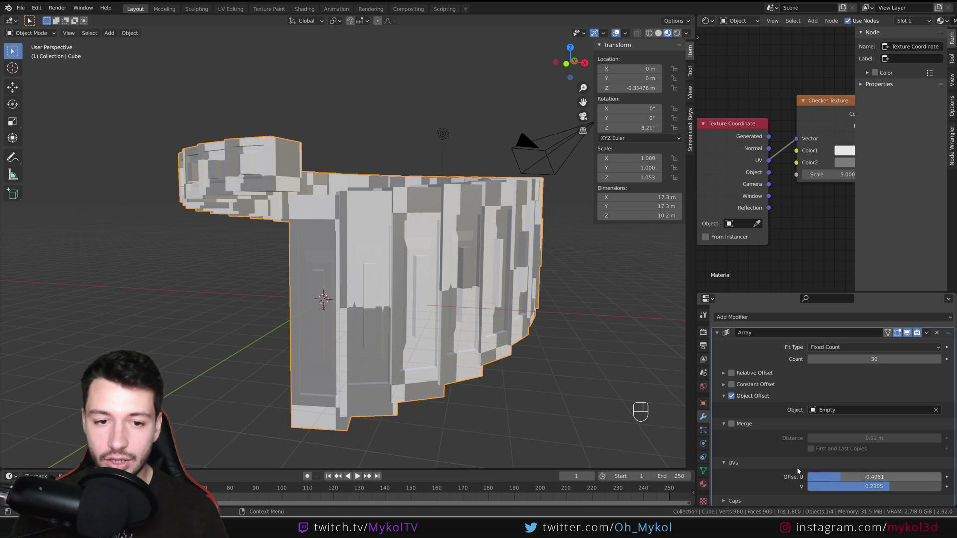
middle_drag(553, 276, 484, 271)
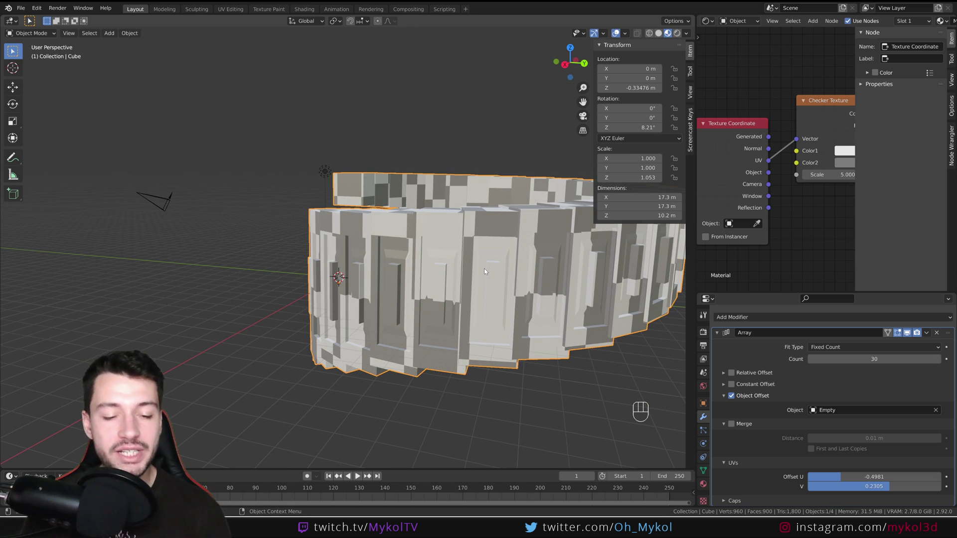
middle_drag(483, 268, 504, 275)
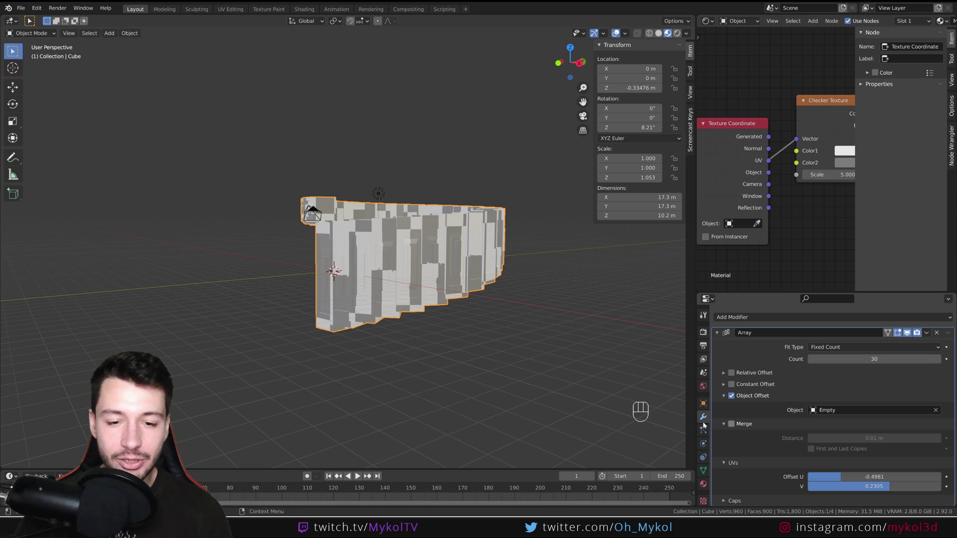
middle_drag(598, 399, 623, 414)
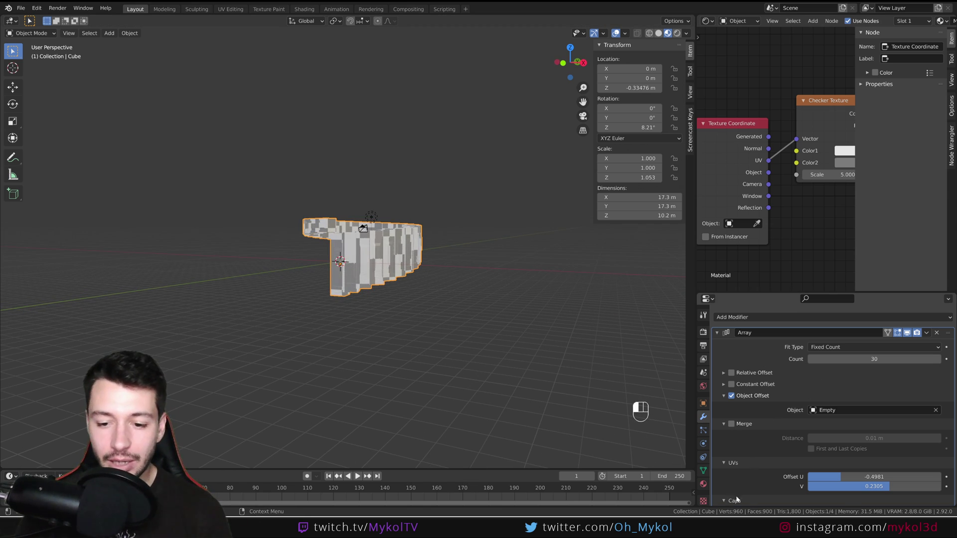
Add a cylinder mesh and move it along the X axis to about -27.7 m, away from the array
scroll(737, 499, down, 2)
middle_drag(548, 319, 441, 273)
key(shift+a)
mouse_move(442, 271)
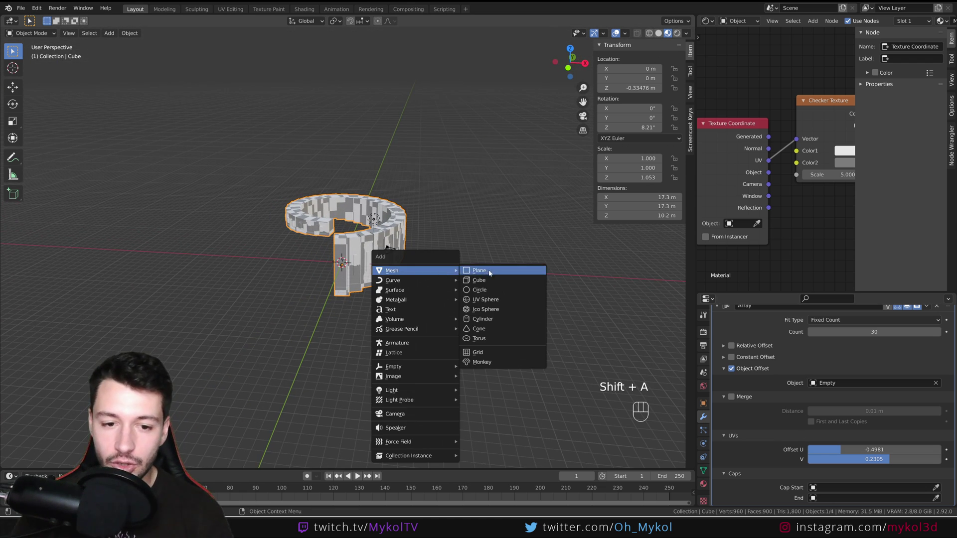
click(490, 320)
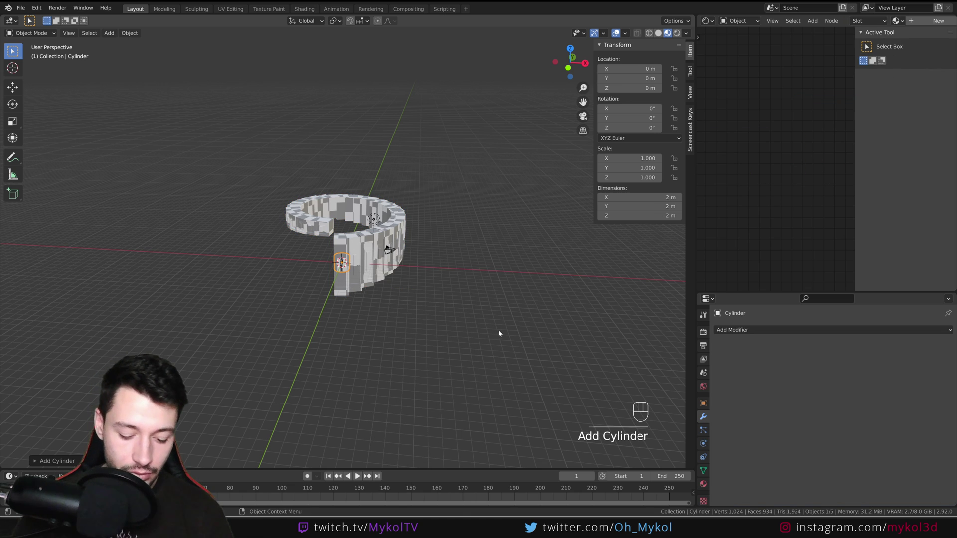
key(g)
key(x)
click(366, 293)
Select the arrayed cube and assign the cylinder as the Array modifier's Cap Start object
click(367, 293)
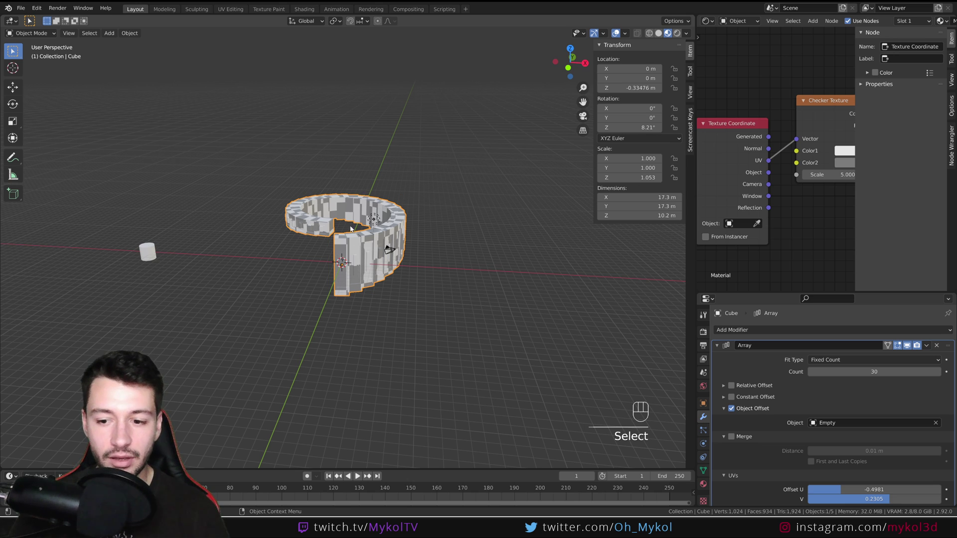
scroll(772, 421, down, 2)
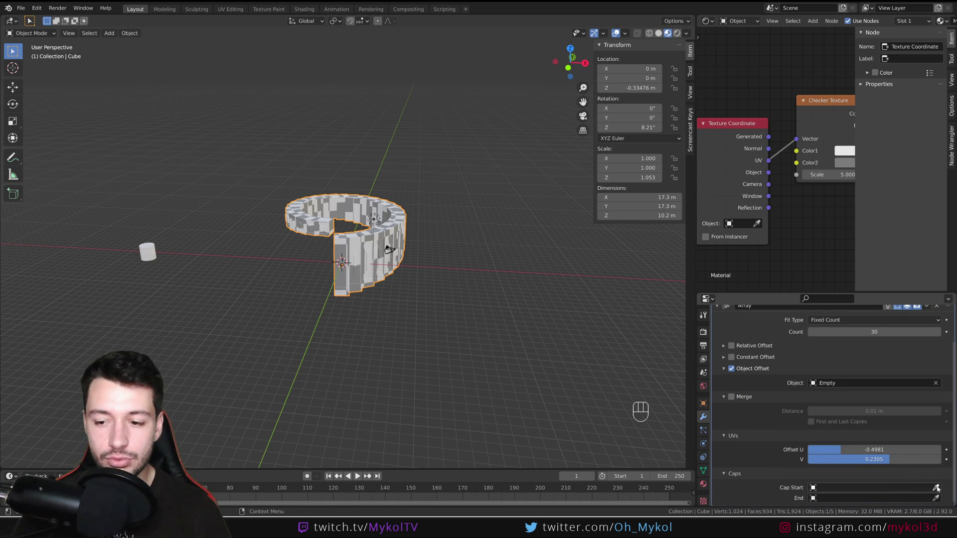
click(936, 488)
click(148, 252)
middle_drag(388, 319, 330, 276)
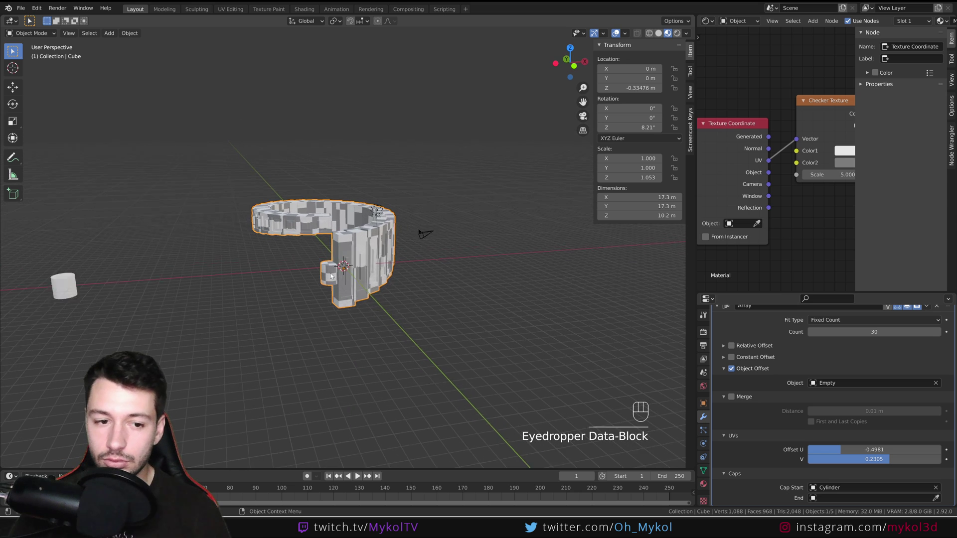
scroll(330, 275, up, 3)
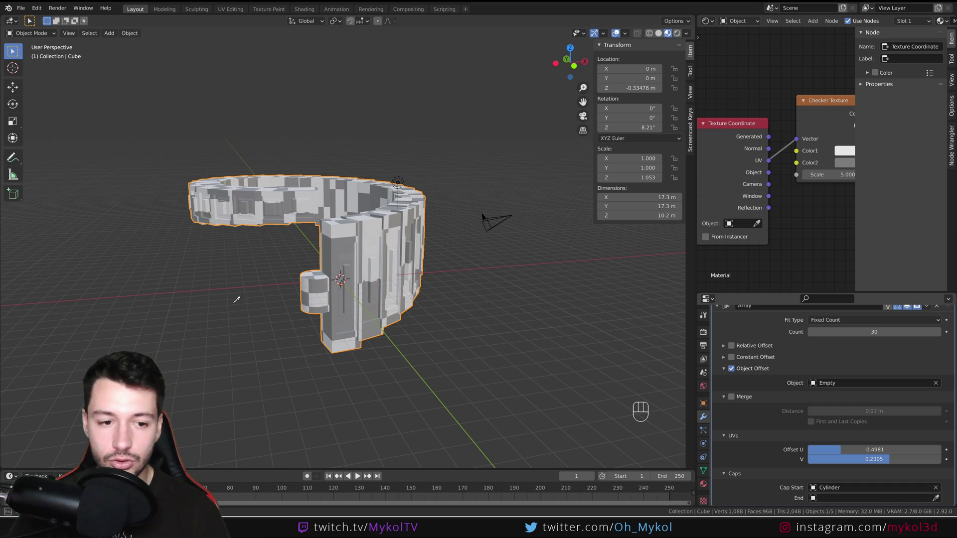
middle_drag(170, 320, 234, 319)
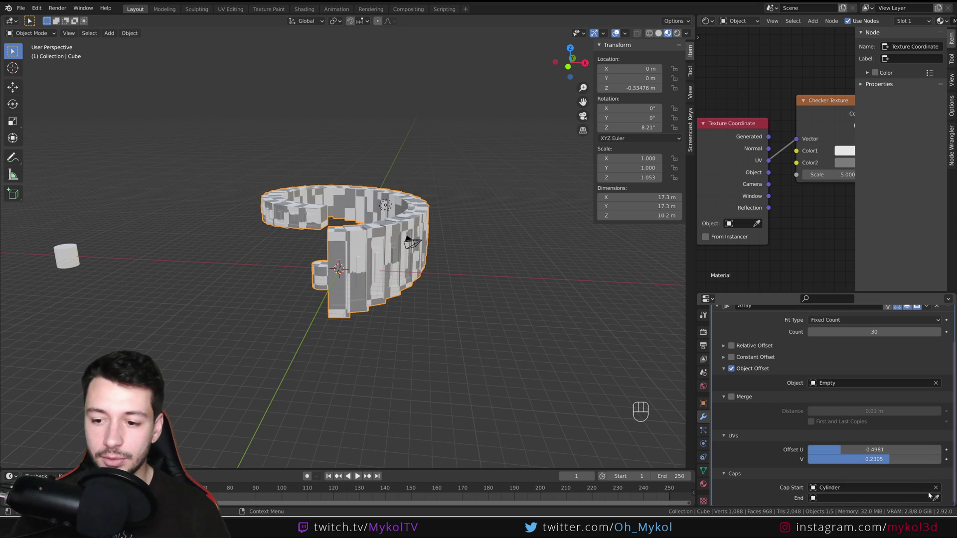
Assign the cylinder as the End cap object of the Array modifier as well
click(936, 498)
click(318, 276)
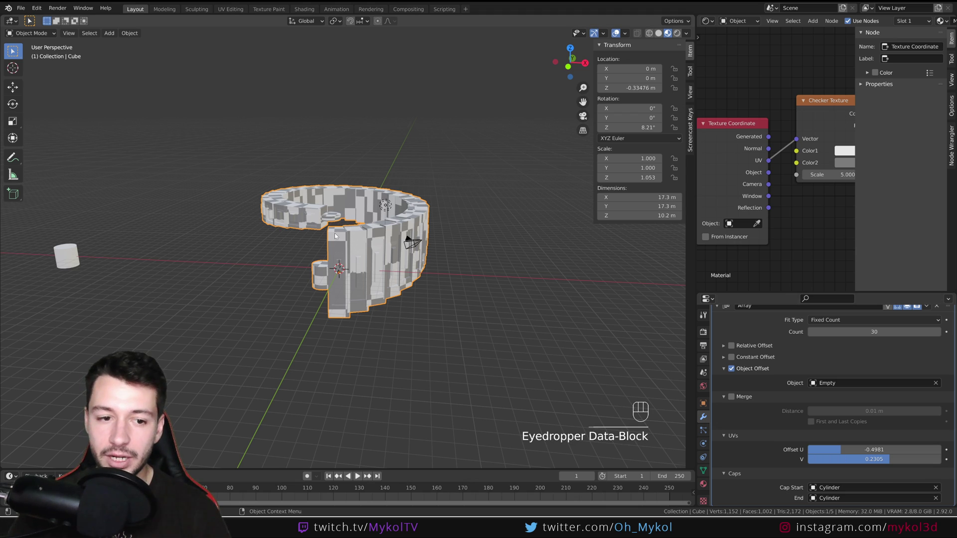
middle_drag(335, 236, 320, 191)
scroll(311, 168, up, 3)
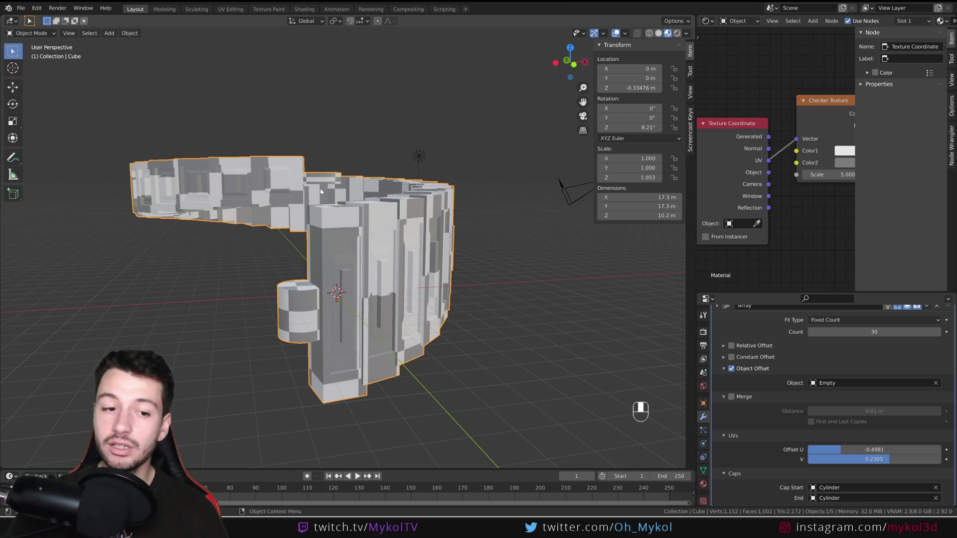
Scale the original cylinder's mesh along Z in Edit Mode to a height of about 7.94 m and return to Object Mode
scroll(321, 191, down, 6)
shift+middle_drag(224, 278, 319, 279)
click(150, 282)
key(Tab)
key(s)
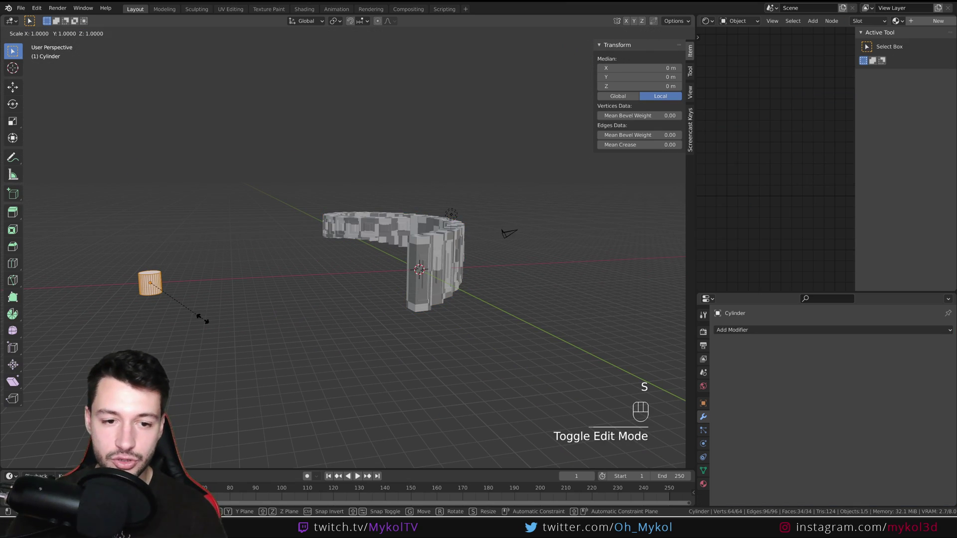
key(z)
click(374, 406)
key(Tab)
middle_drag(374, 406, 324, 449)
scroll(324, 449, up, 4)
middle_drag(383, 324, 402, 279)
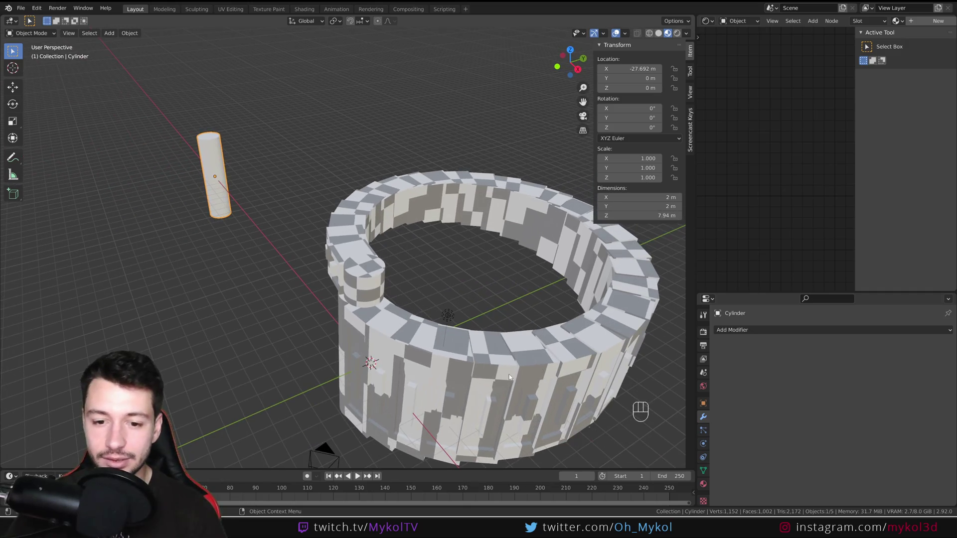
middle_drag(510, 378, 368, 272)
Select the arrayed cube and enlarge the Properties editor until all the Array modifier settings fit
click(369, 269)
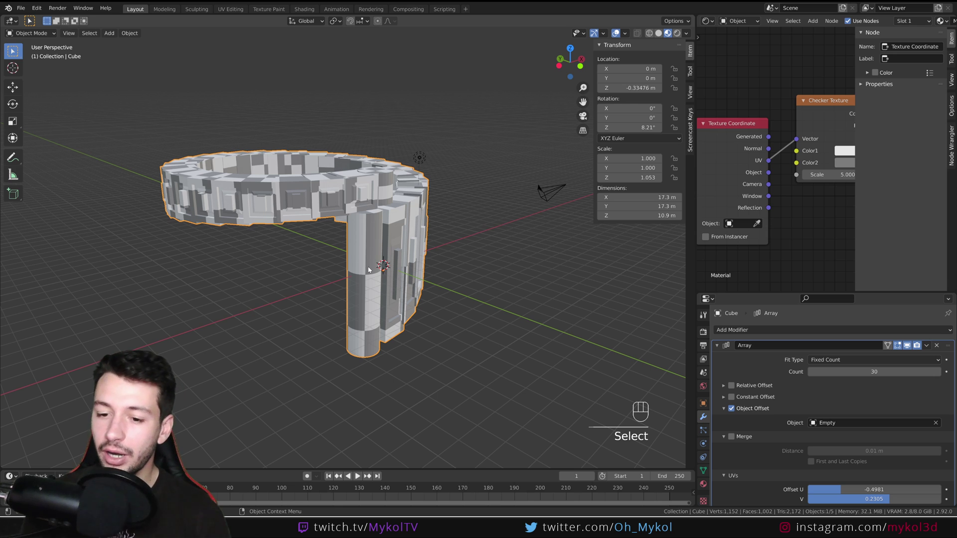
drag(694, 272, 601, 271)
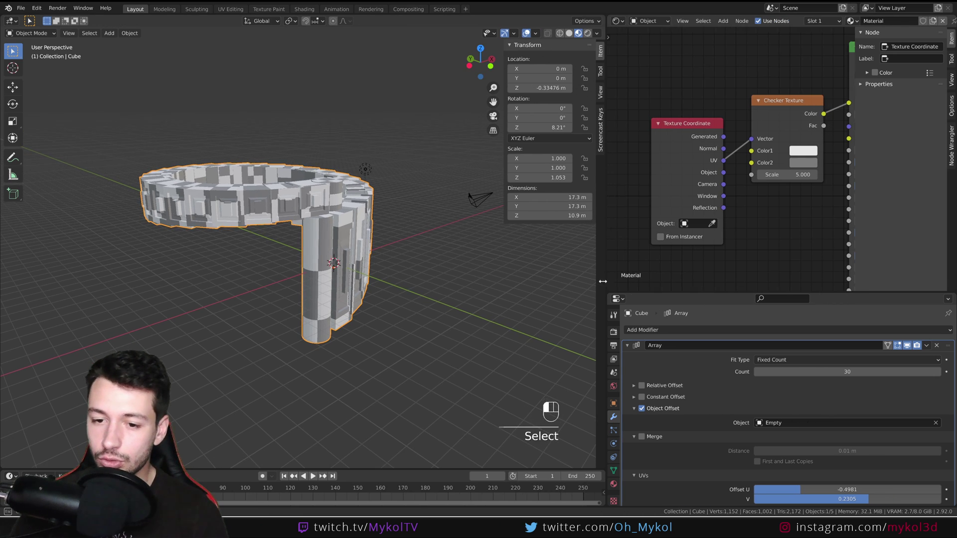
drag(717, 293, 699, 126)
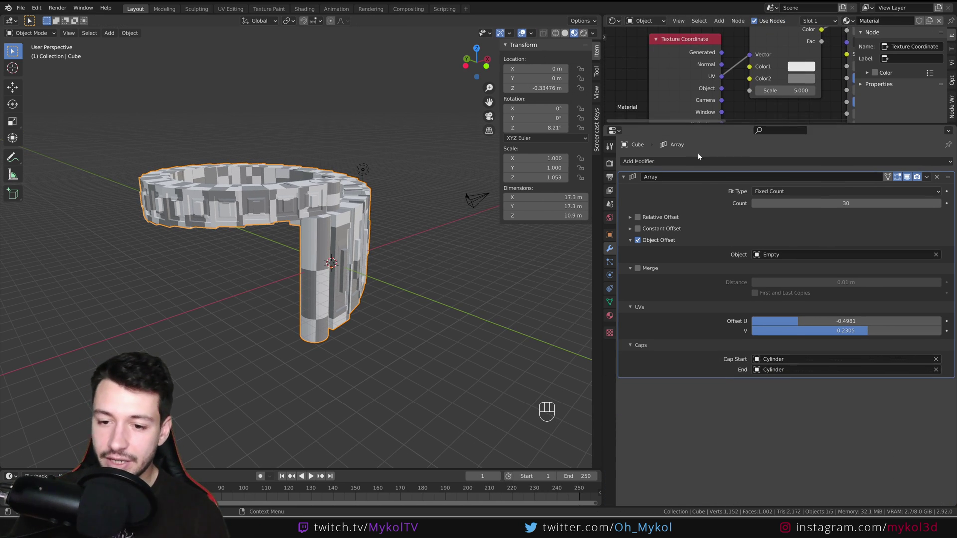